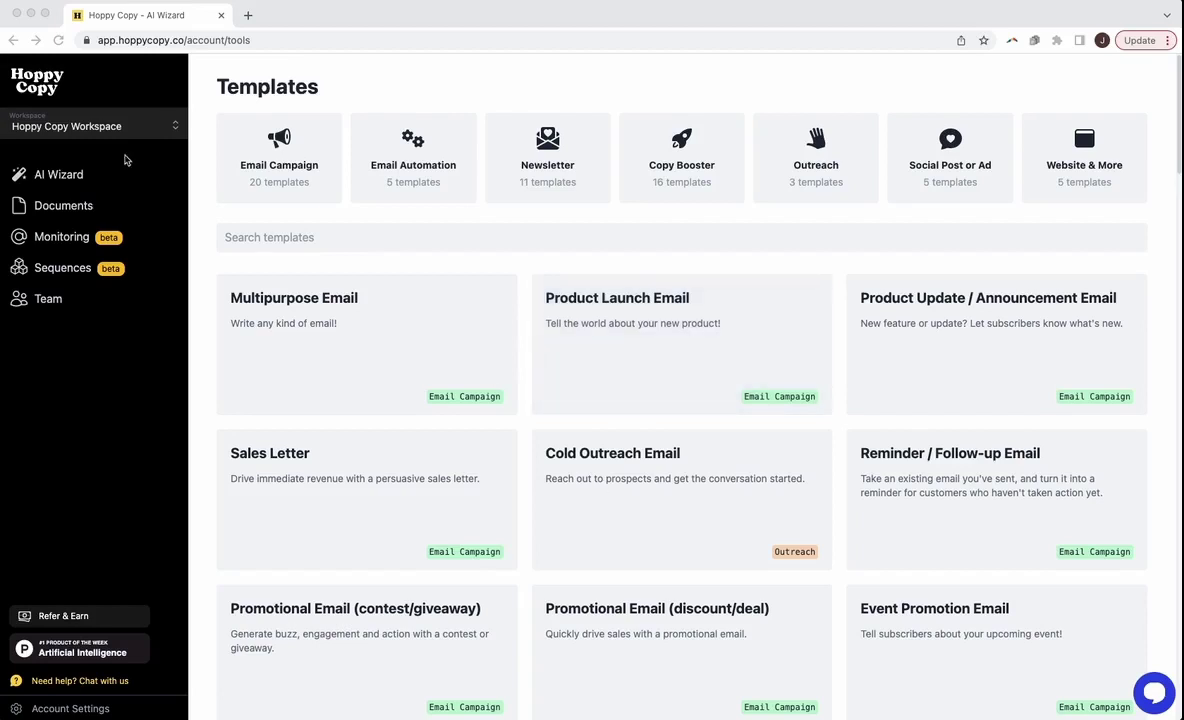
- Browse the Email Automation, Newsletter, Copy Booster and Email Campaign template categories
left_click(82, 172)
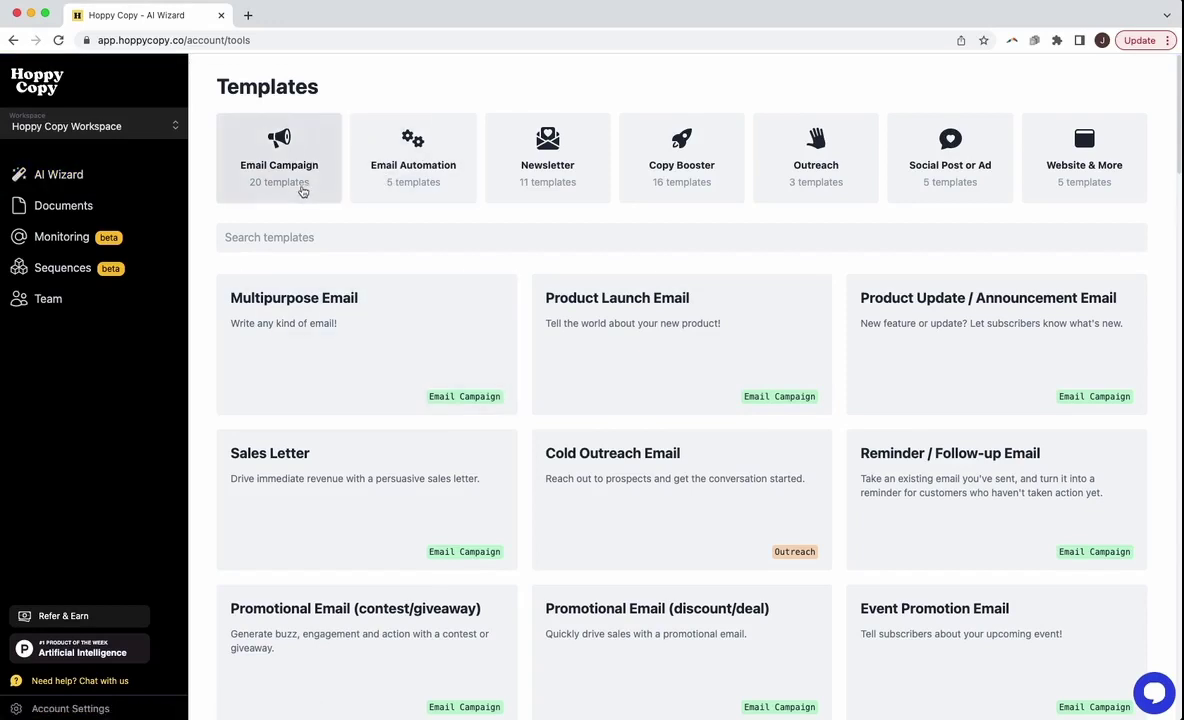
left_click(290, 190)
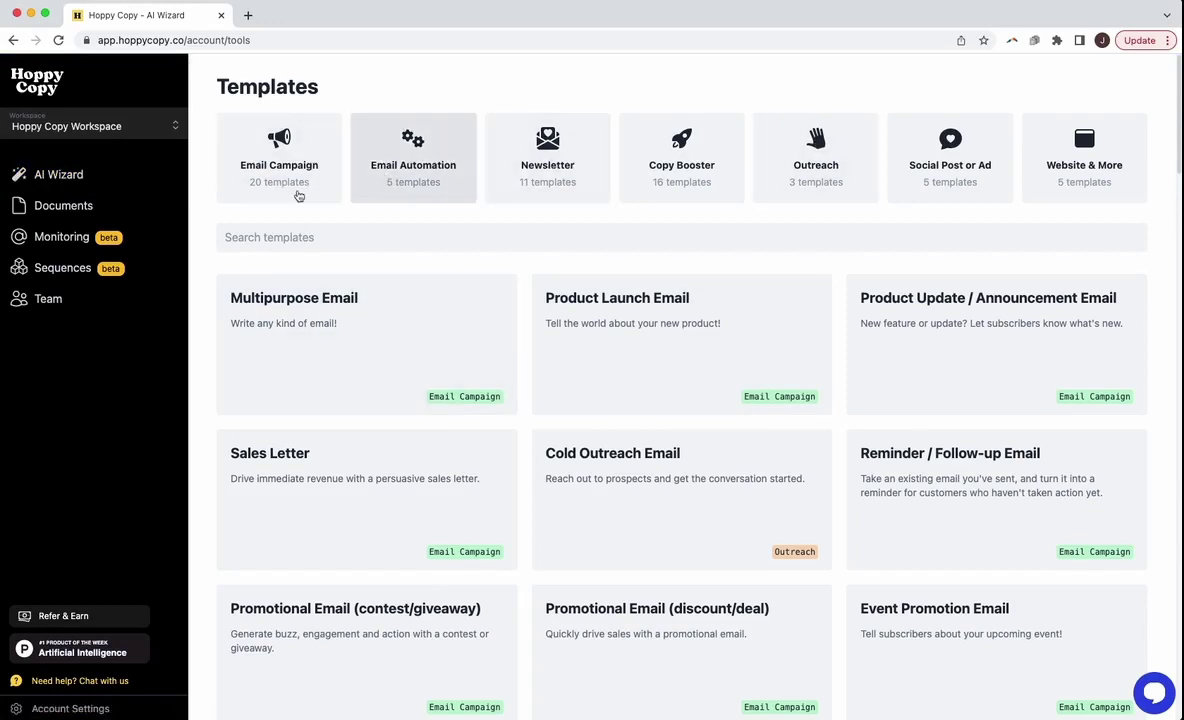
left_click(428, 186)
left_click(585, 172)
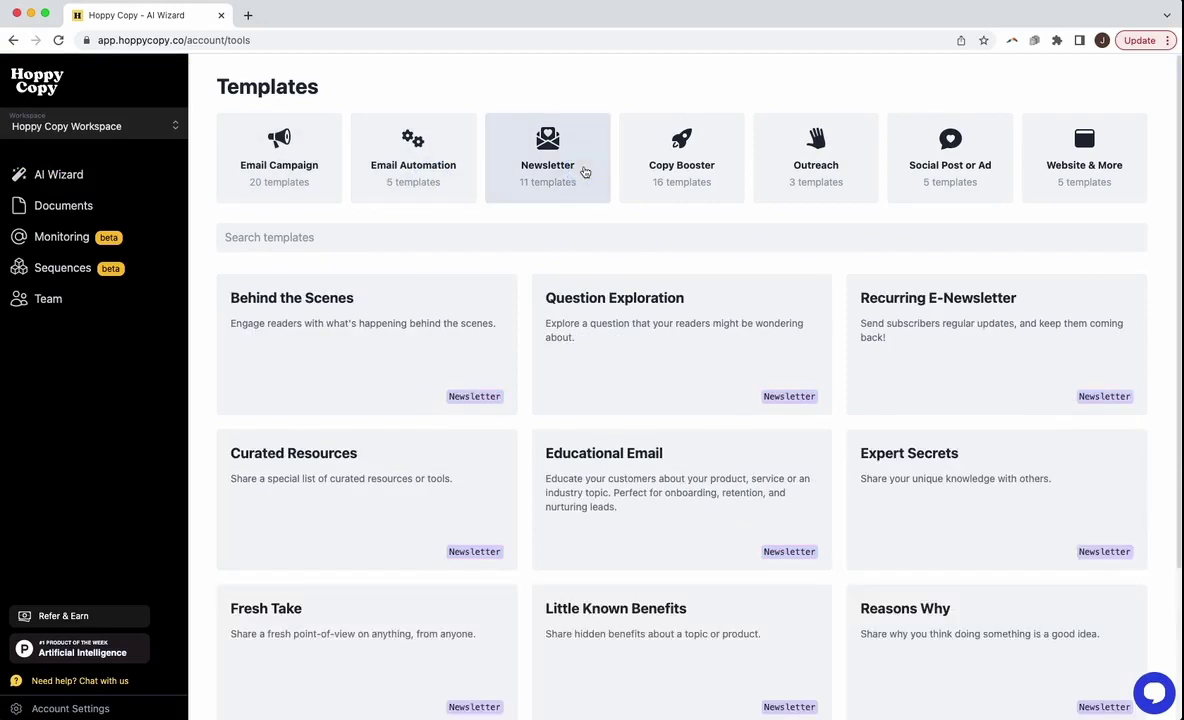
left_click(684, 168)
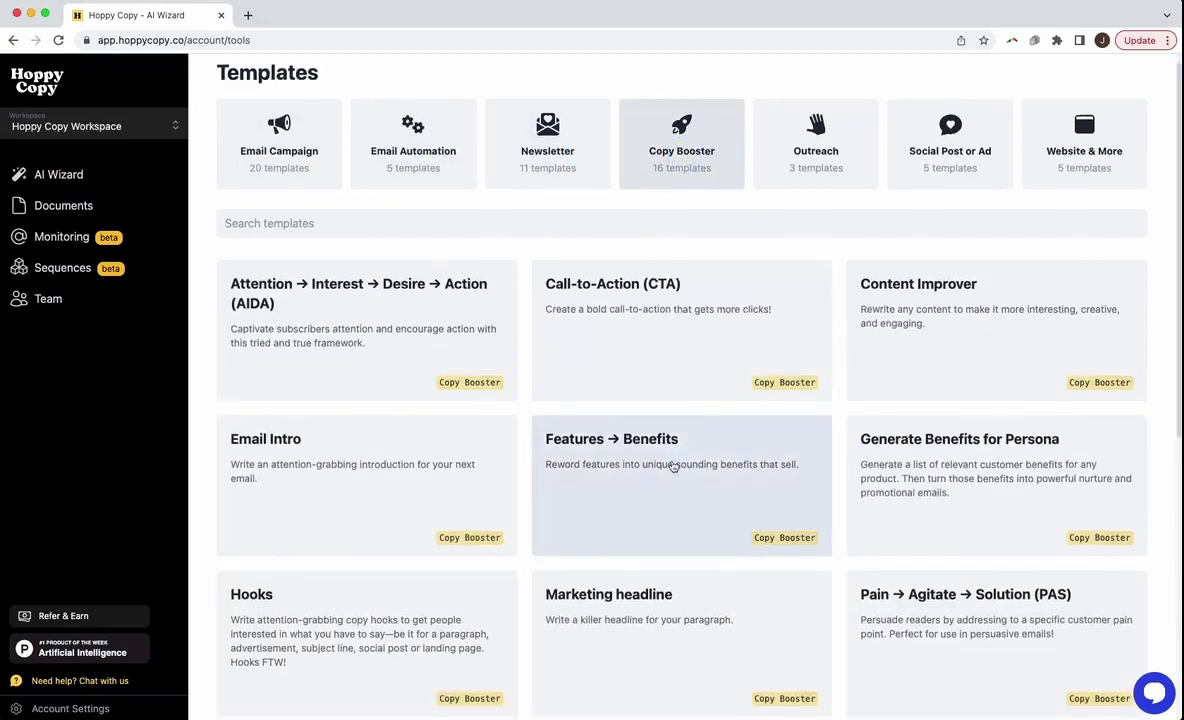
scroll(640, 500, "down", 5)
scroll(609, 586, "up", 10)
left_click(296, 145)
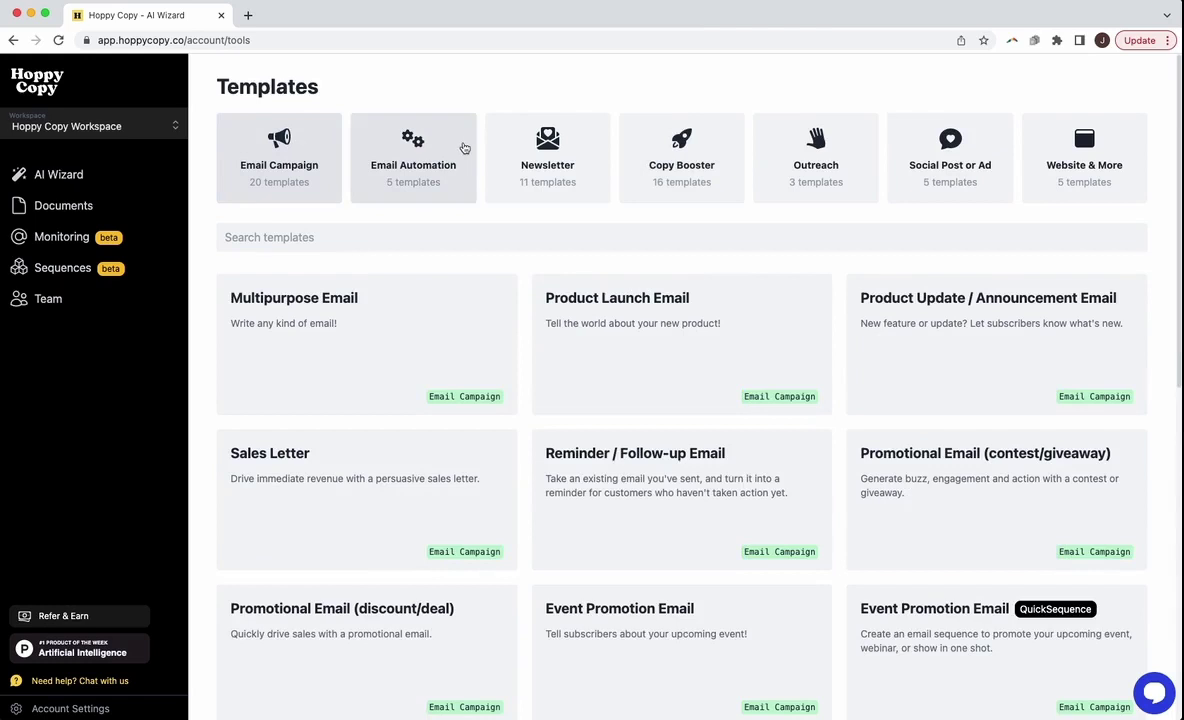
- Search templates for 'lead nurture' and open Lead Nurture Email (Problem→Solution)
left_click(344, 247)
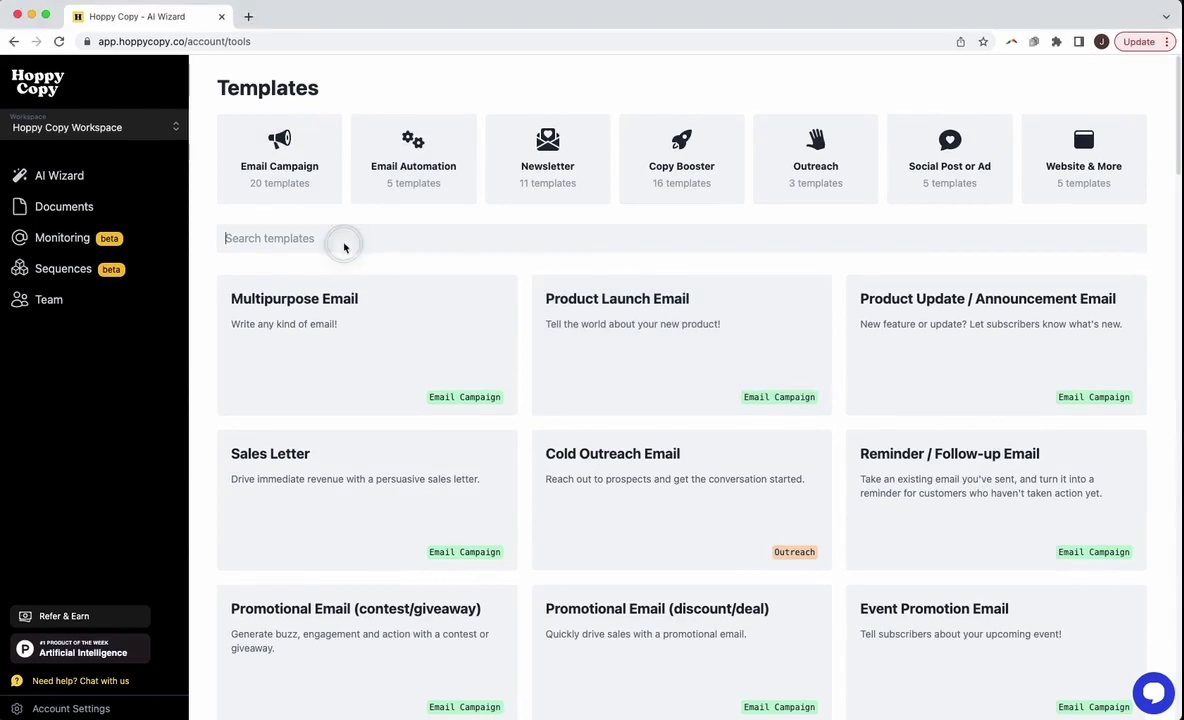
type("lead nur")
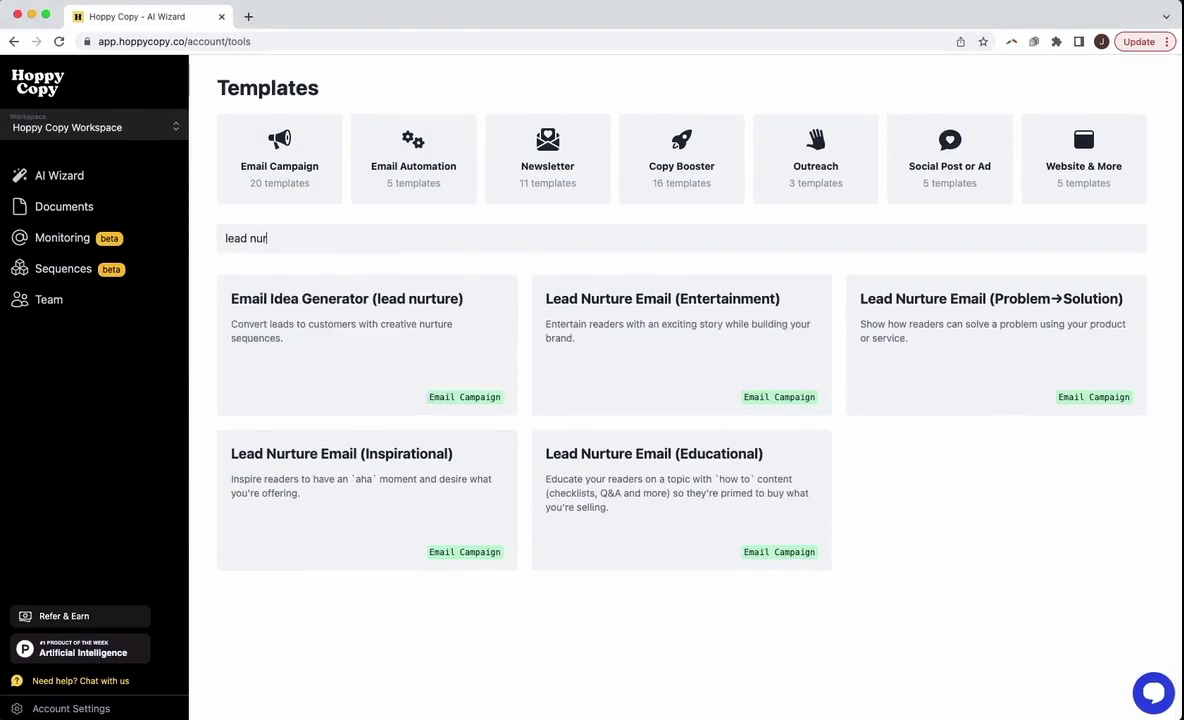
type("ture")
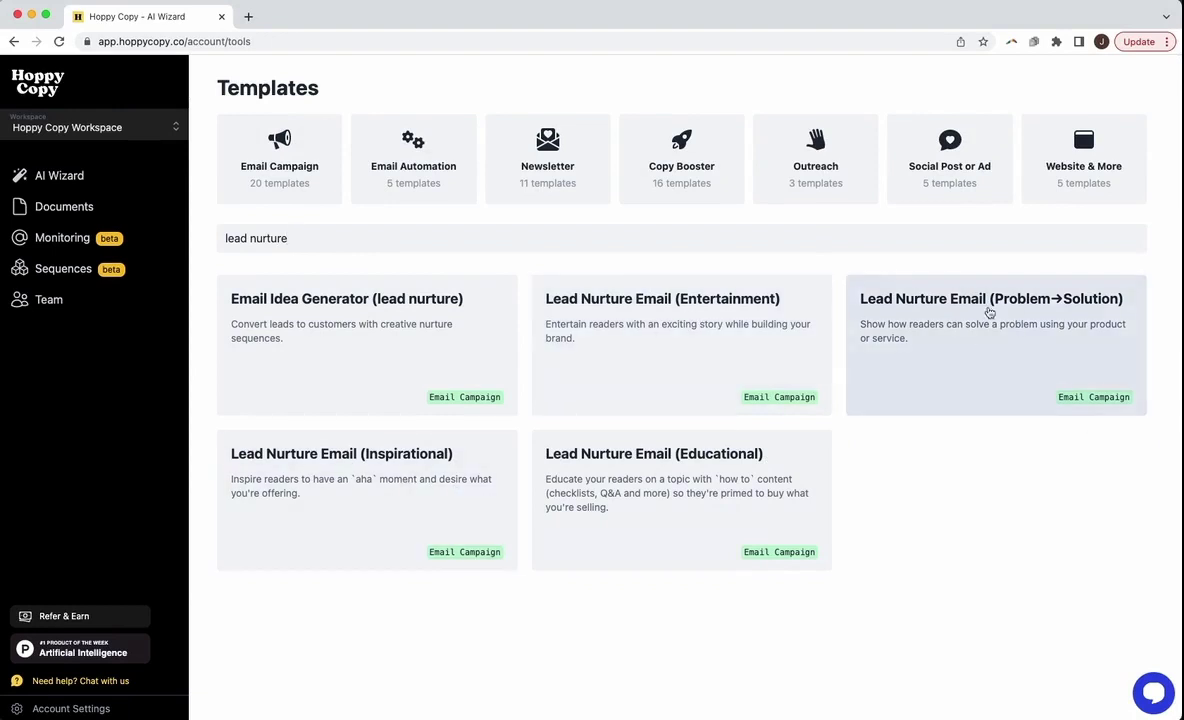
left_click(1008, 342)
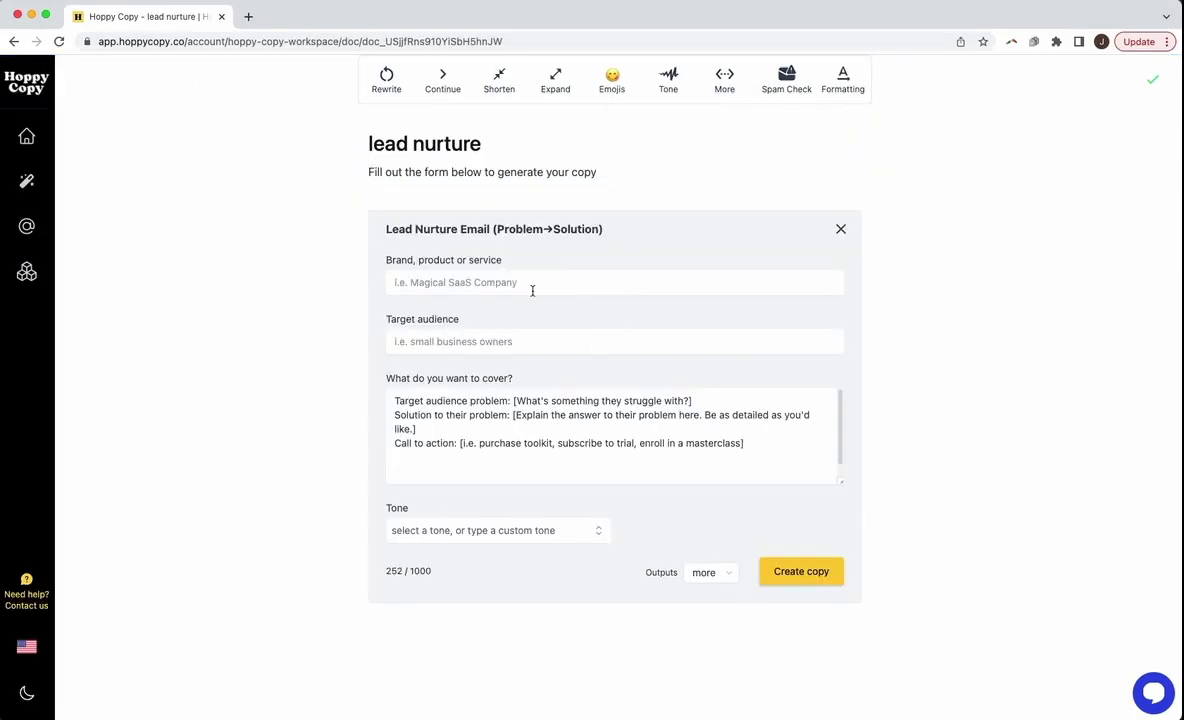
- Enter brand 'Mixxy Music Masterclass' and audience 'aspiring music producers', and clear the problem placeholder
left_click(536, 286)
type("Mixx")
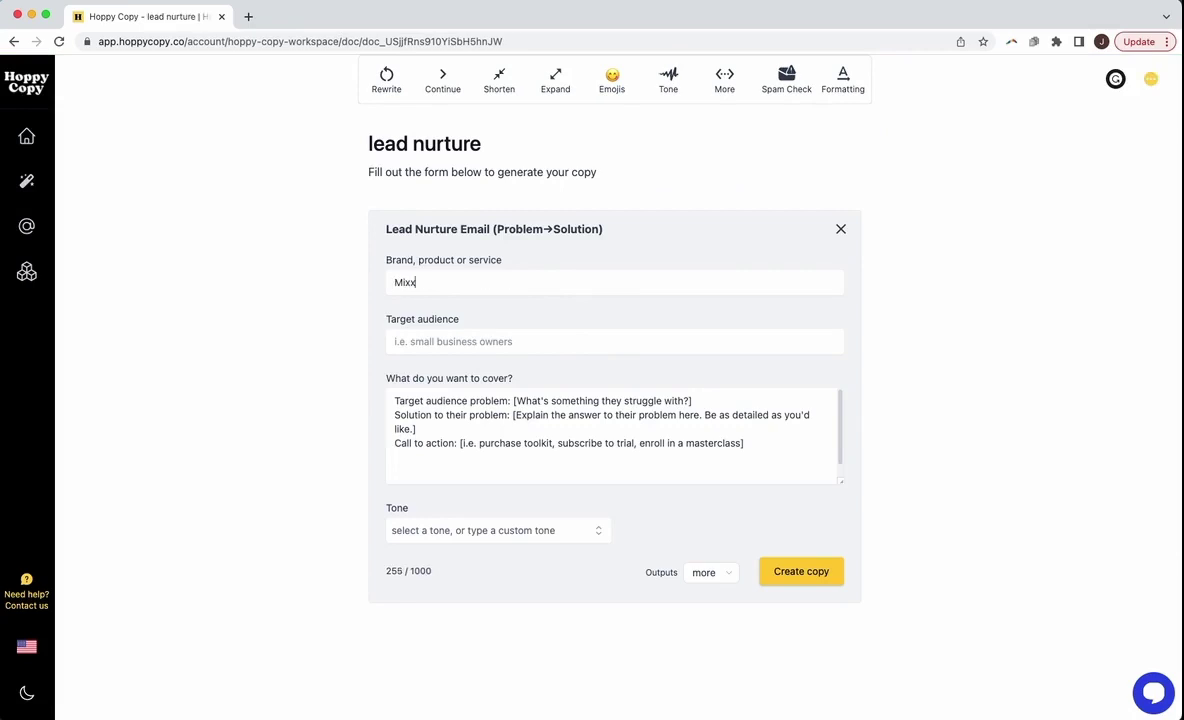
type("y Music Maste")
type("rclass")
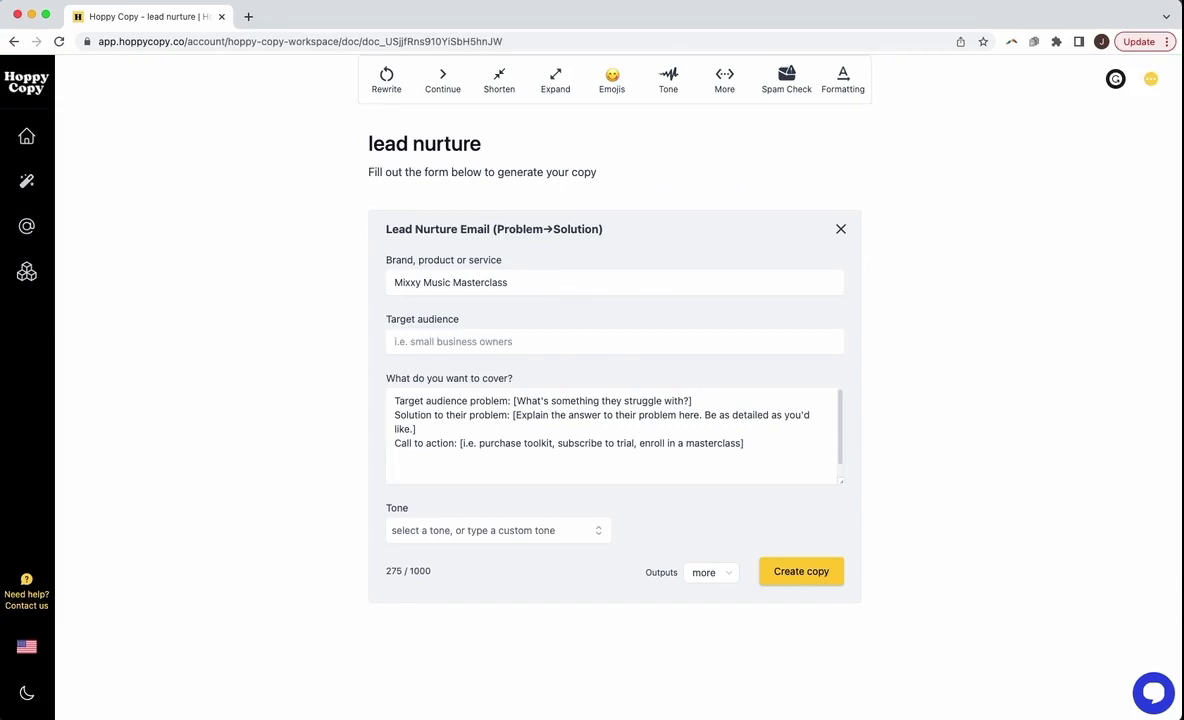
key("Tab")
type("asp")
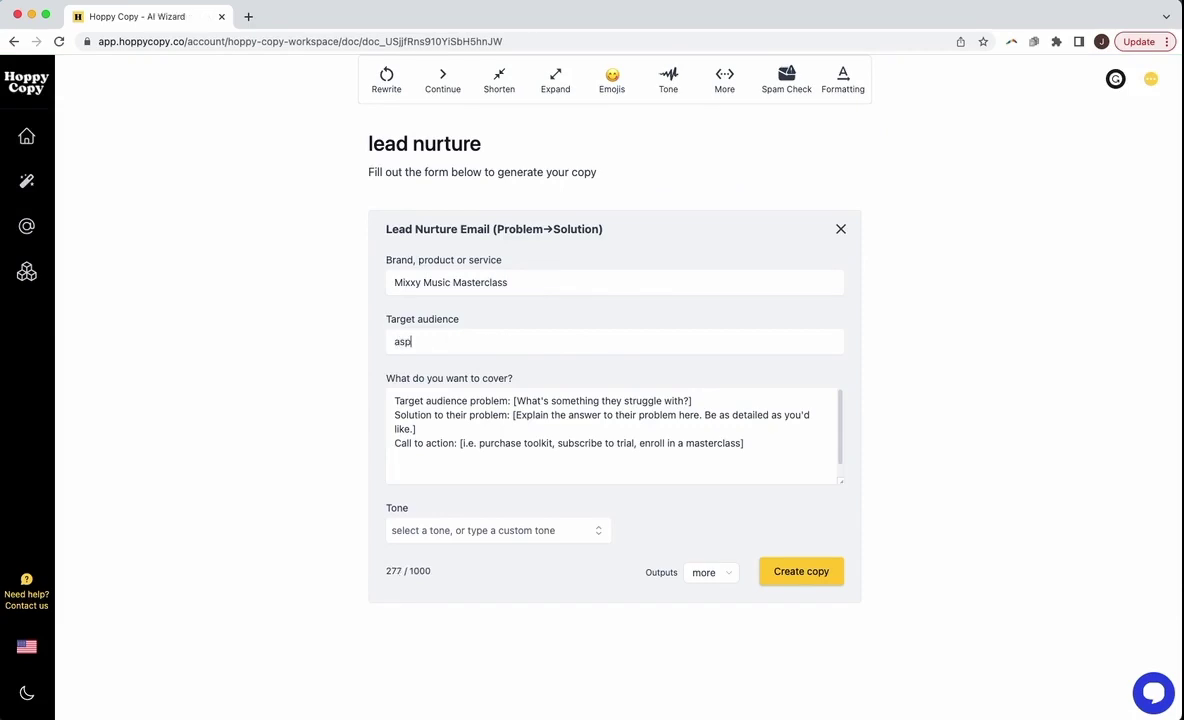
type("iring music prod")
type("ucers")
left_click_drag(688, 400, 514, 401)
key("BackSpace")
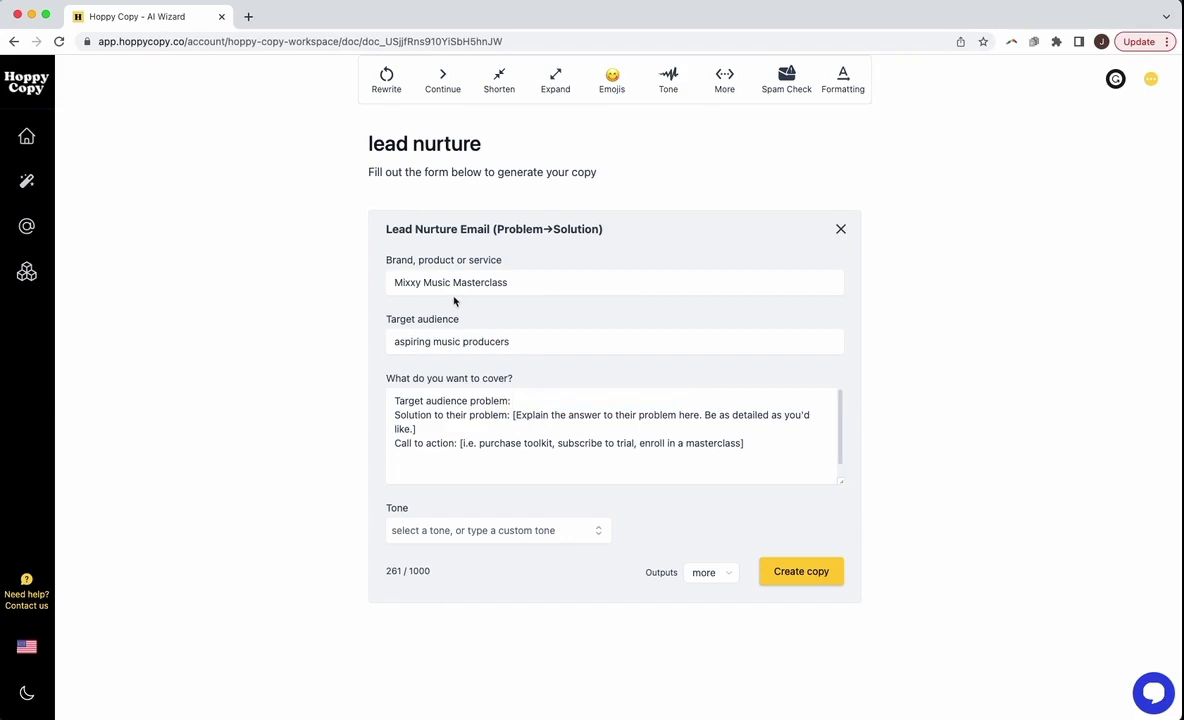
- Write the problem as wanting to produce radio-quality music
type("I wan tto p")
key("alt+shift+Left")
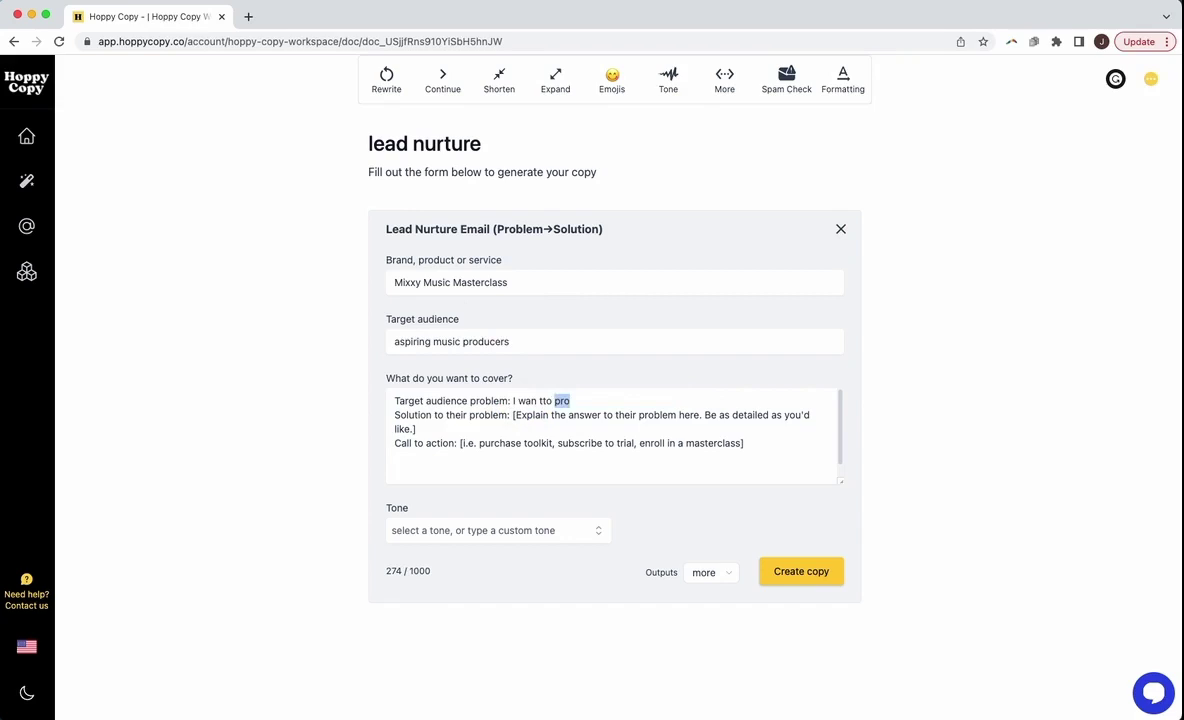
key("alt+shift+Left")
key("BackSpace")
key("BackSpace")
type("t to p")
type("roduce radio qual")
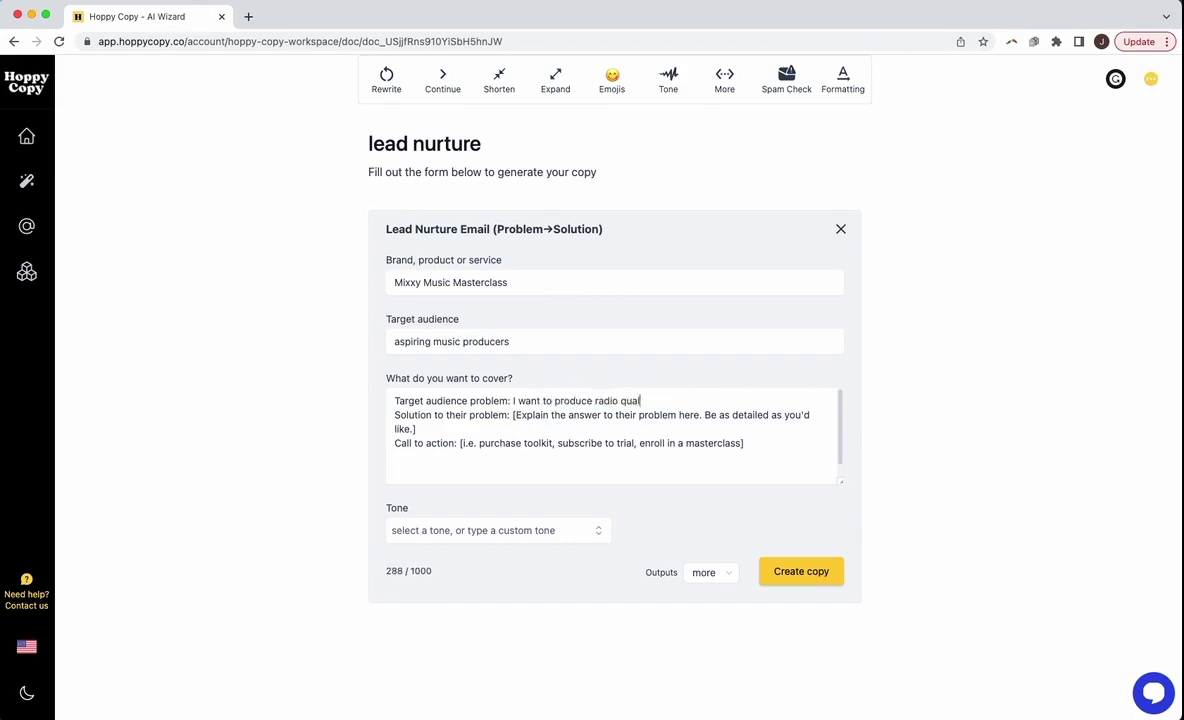
type("ity music")
- Replace the solution placeholder with a dash bullet about YouTube videos confusing you more
left_click_drag(508, 428, 513, 415)
key("BackSpace")
key("Return")
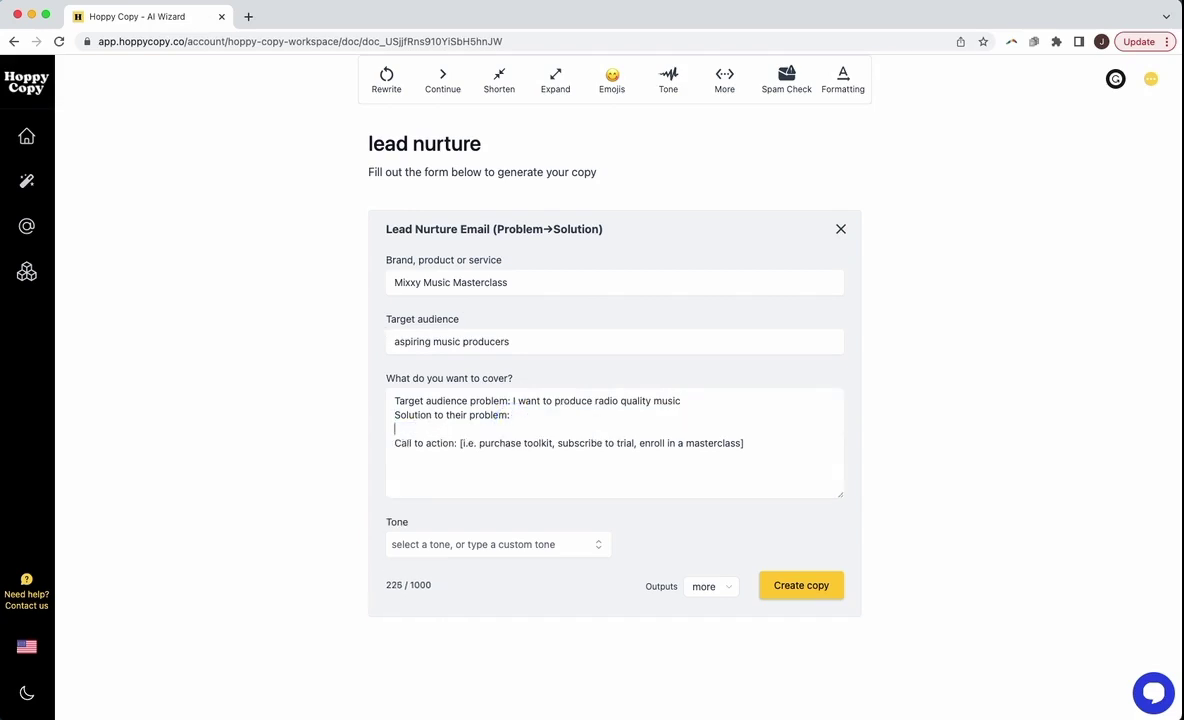
key("Return")
key("Up")
type("- Dont")
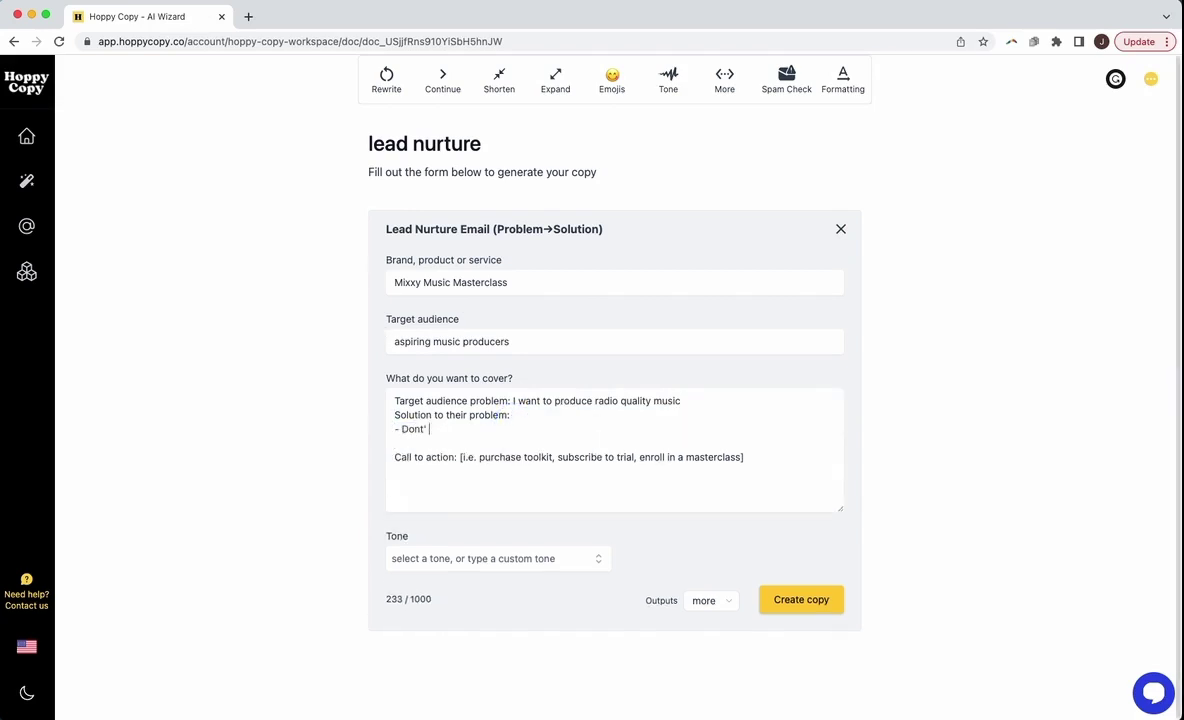
type("ch youtube vide")
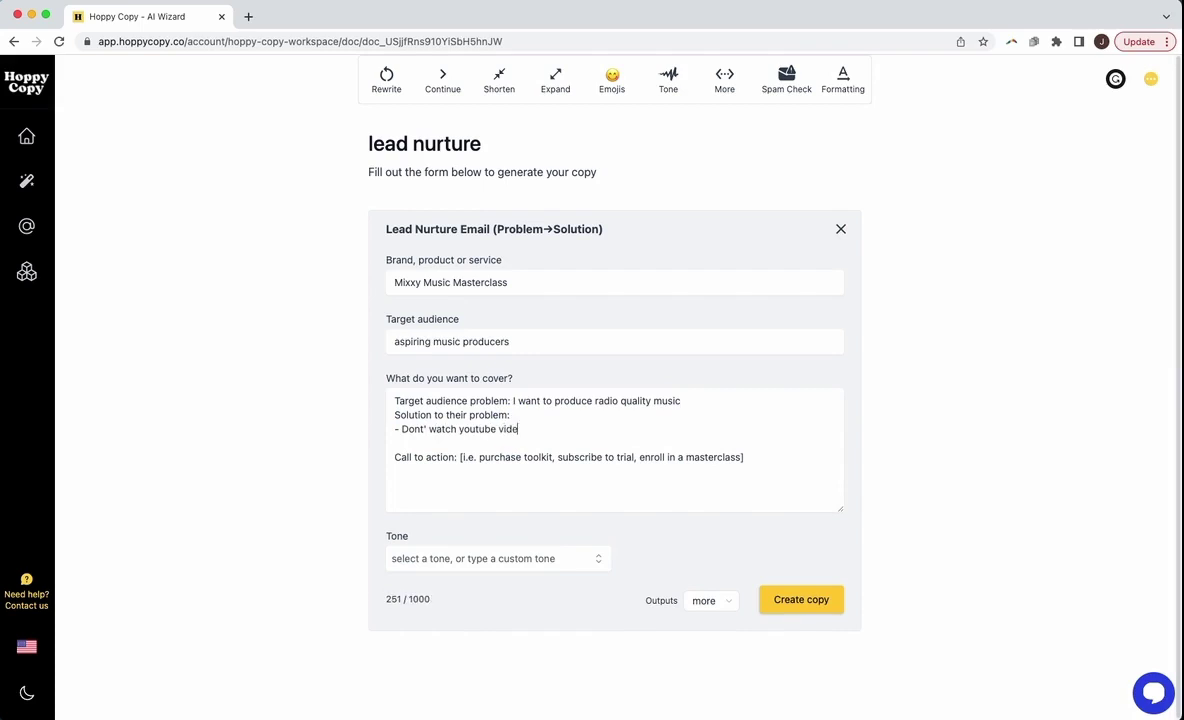
type("os. ")
type("Because ")
type("th")
key("BackSpace")
key("BackSpace")
type("it can")
type(" just confuse you eve")
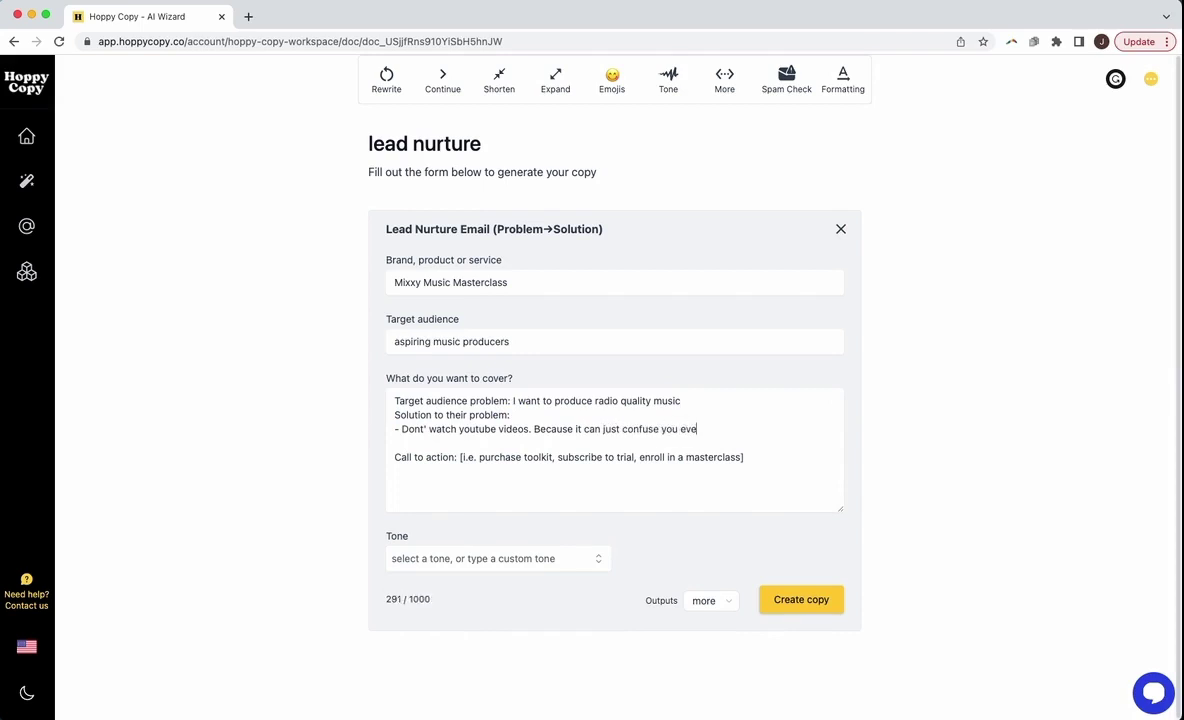
type("n more.")
- Add bullets about reaching out to someone successful and finding a credible online course
key("Return")
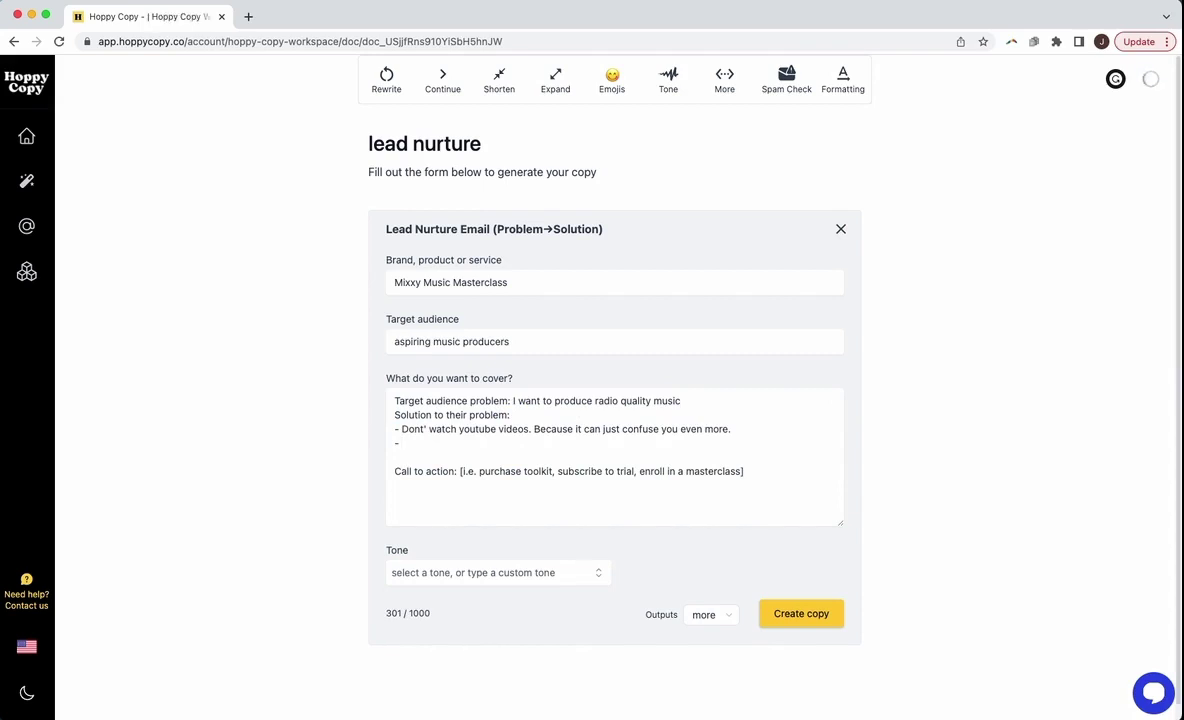
type("Reaching ou")
type("t to someone who's alread")
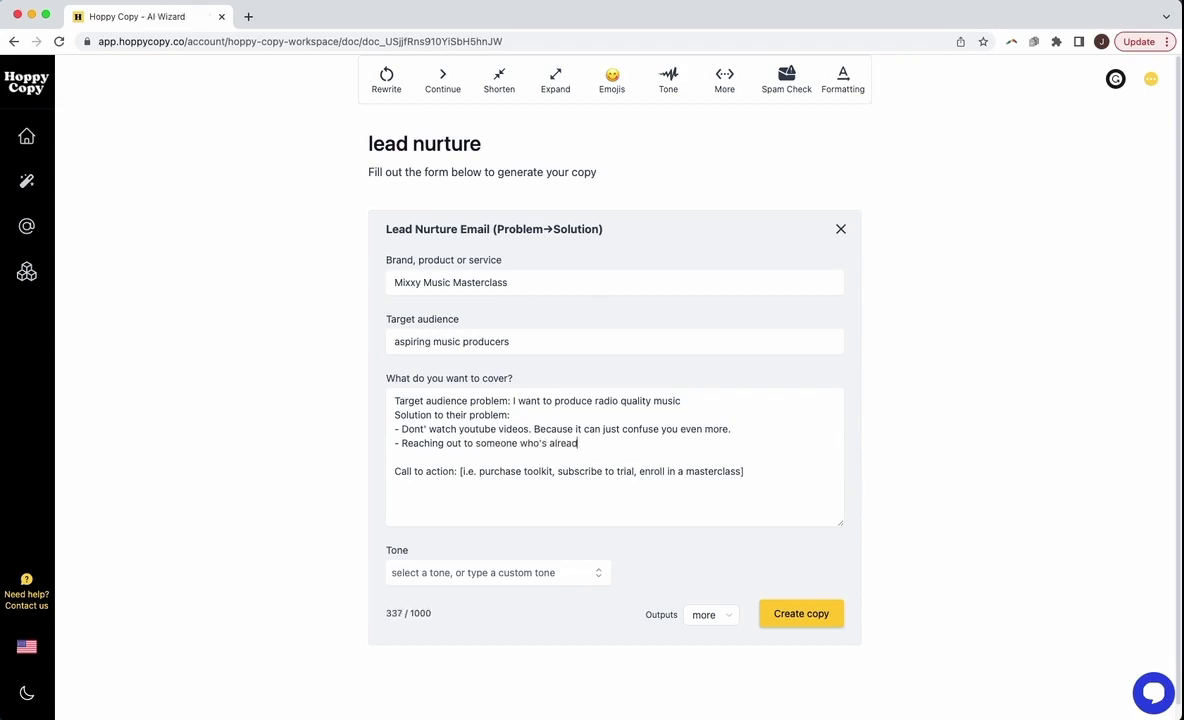
type("y had scucc")
key("BackSpace")
type("ccess.")
key("Return")
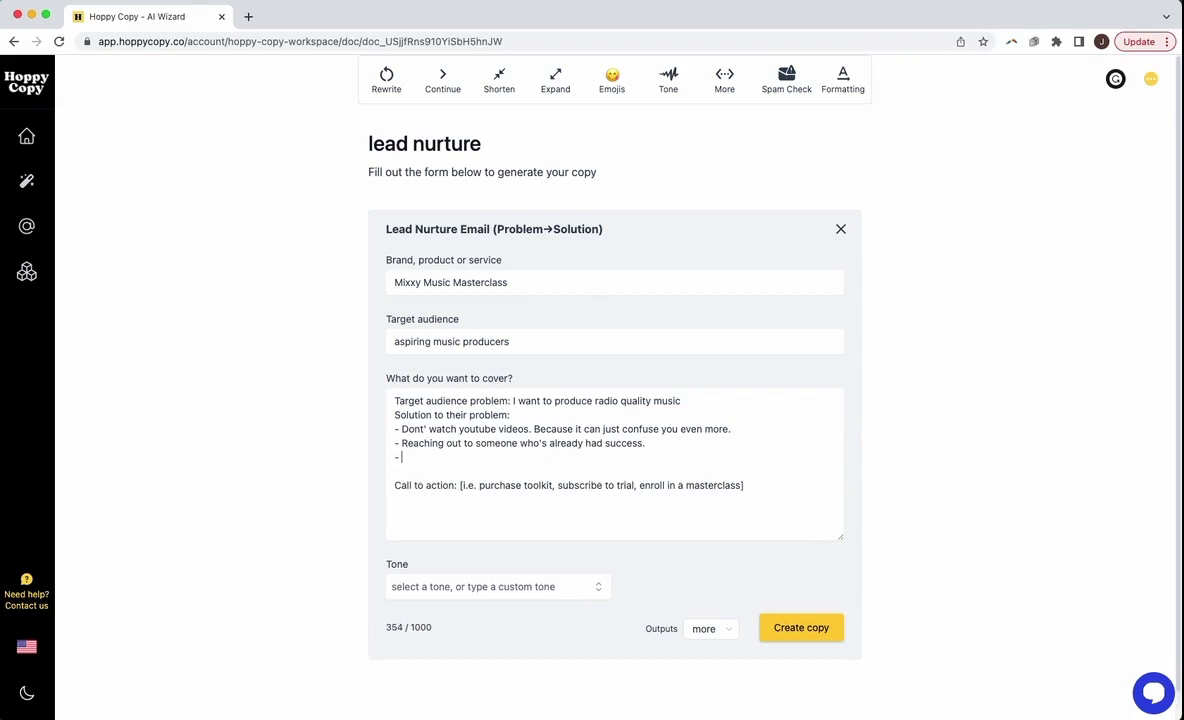
type("Find a")
type(" credible online course")
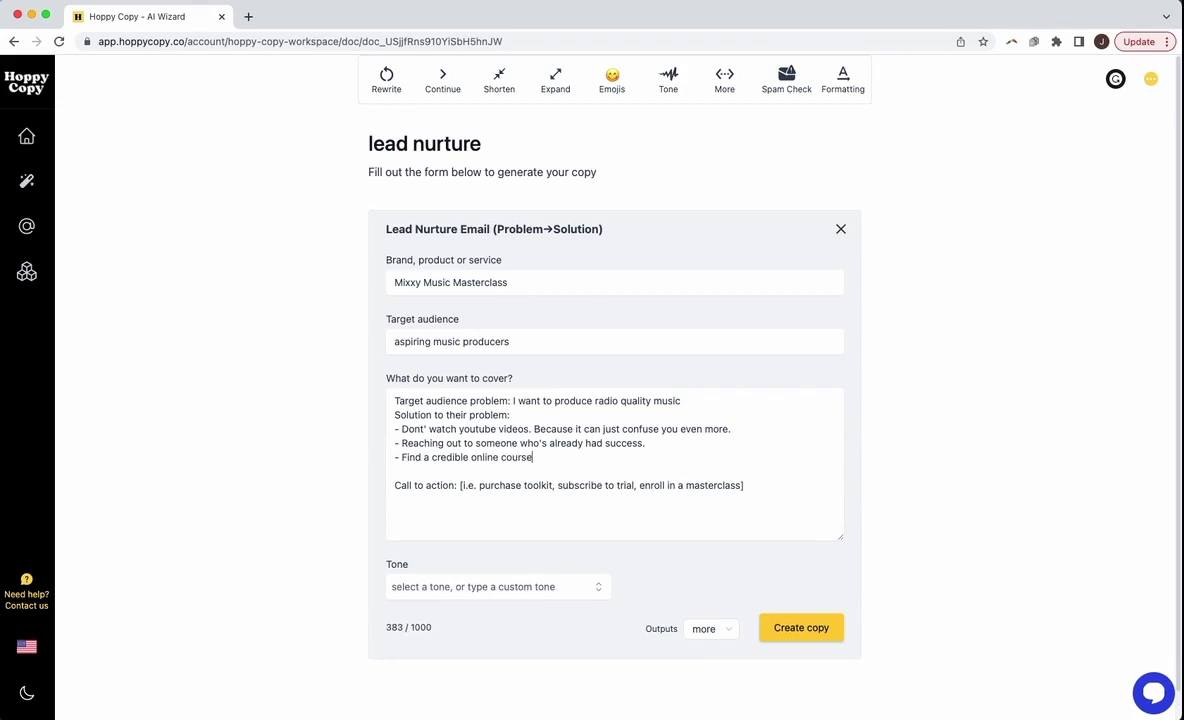
- Change the call to action to 'Enroll in a masterclass' without the sample options or brackets
left_click(540, 466)
key("BackSpace")
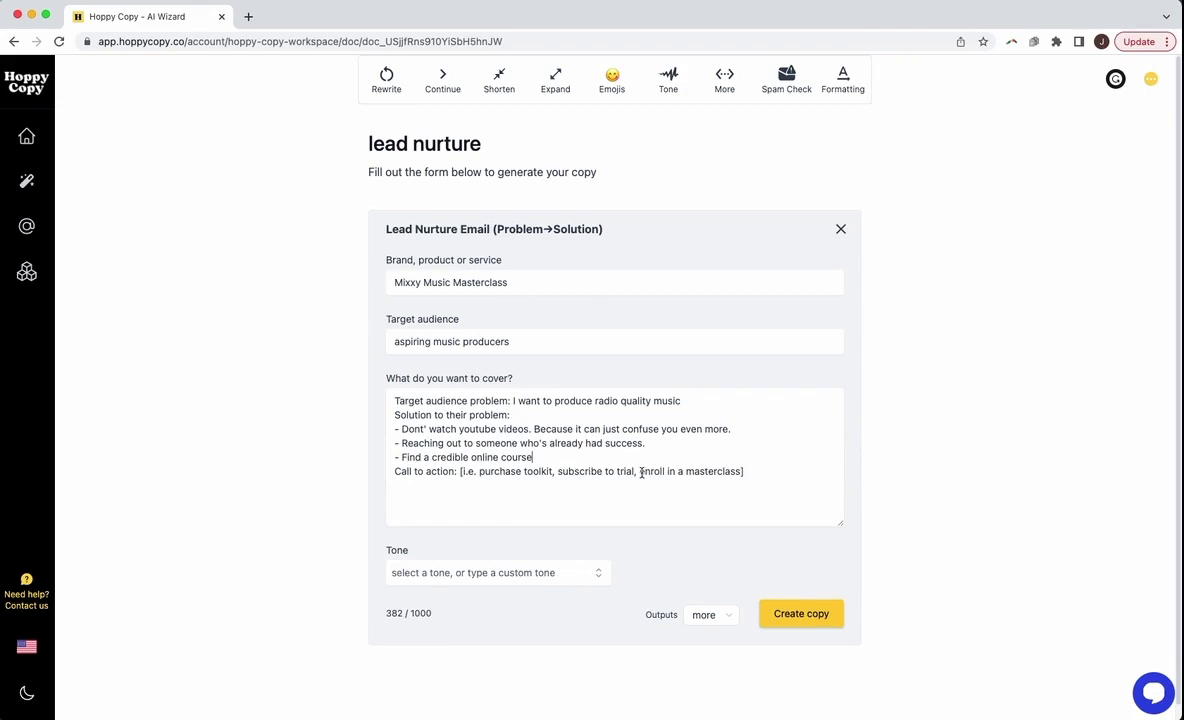
left_click_drag(643, 471, 505, 477)
key("Right")
left_click_drag(643, 471, 474, 471)
key("BackSpace")
key("BackSpace")
key("BackSpace")
key("BackSpace")
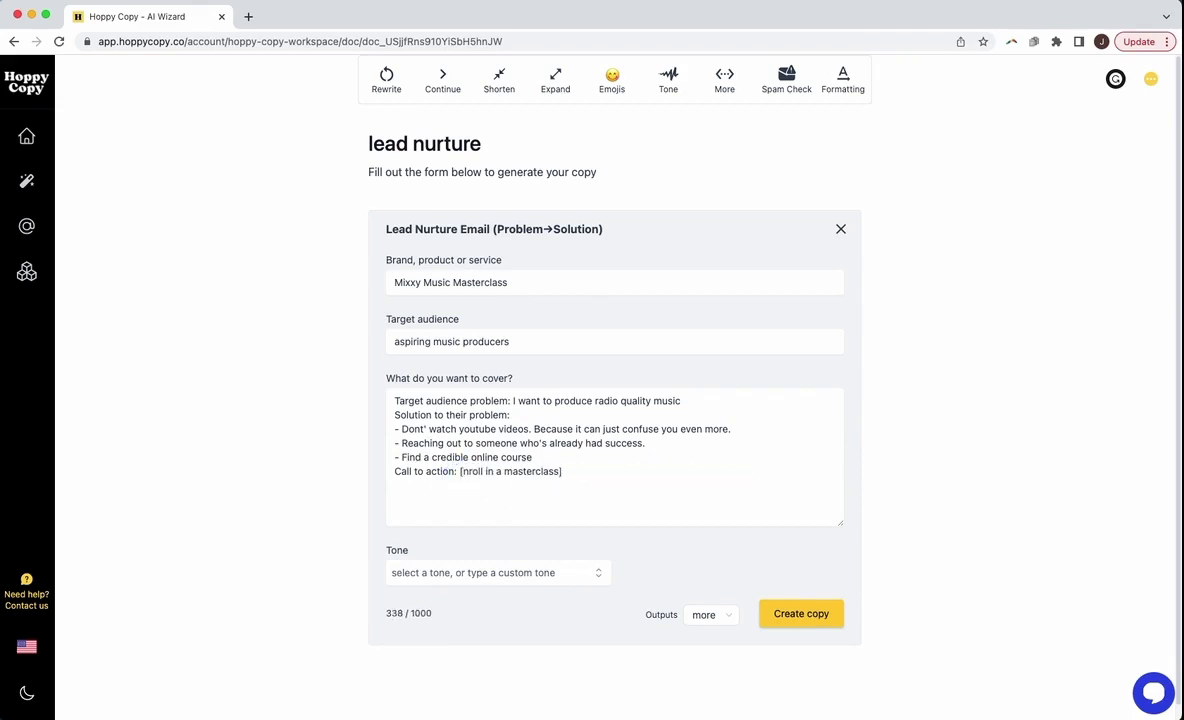
key("BackSpace")
type("E")
key("End")
key("BackSpace")
key("Return")
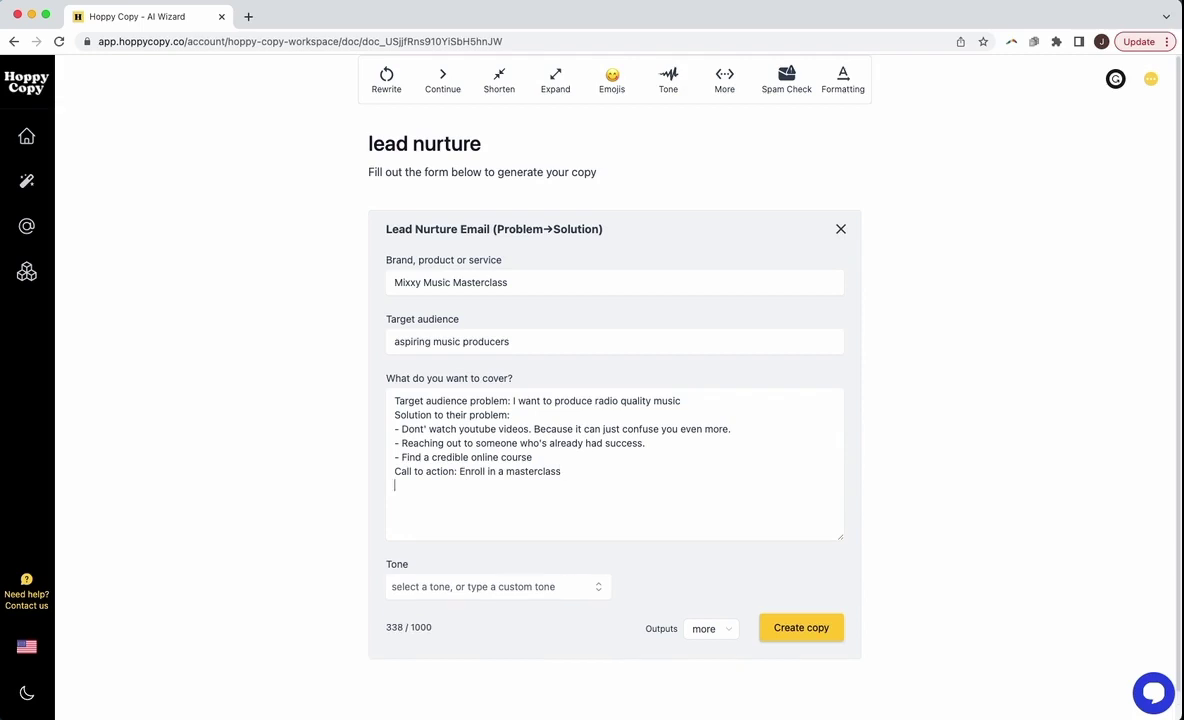
left_click(451, 504)
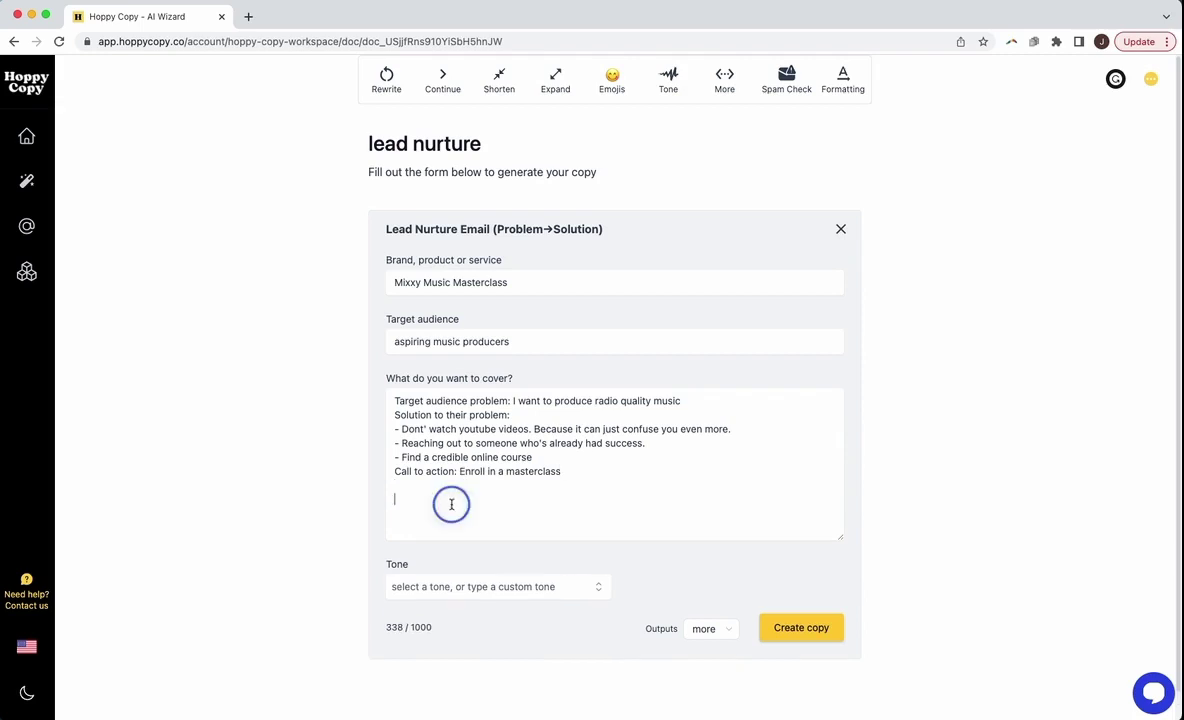
left_click(598, 587)
left_click(475, 636)
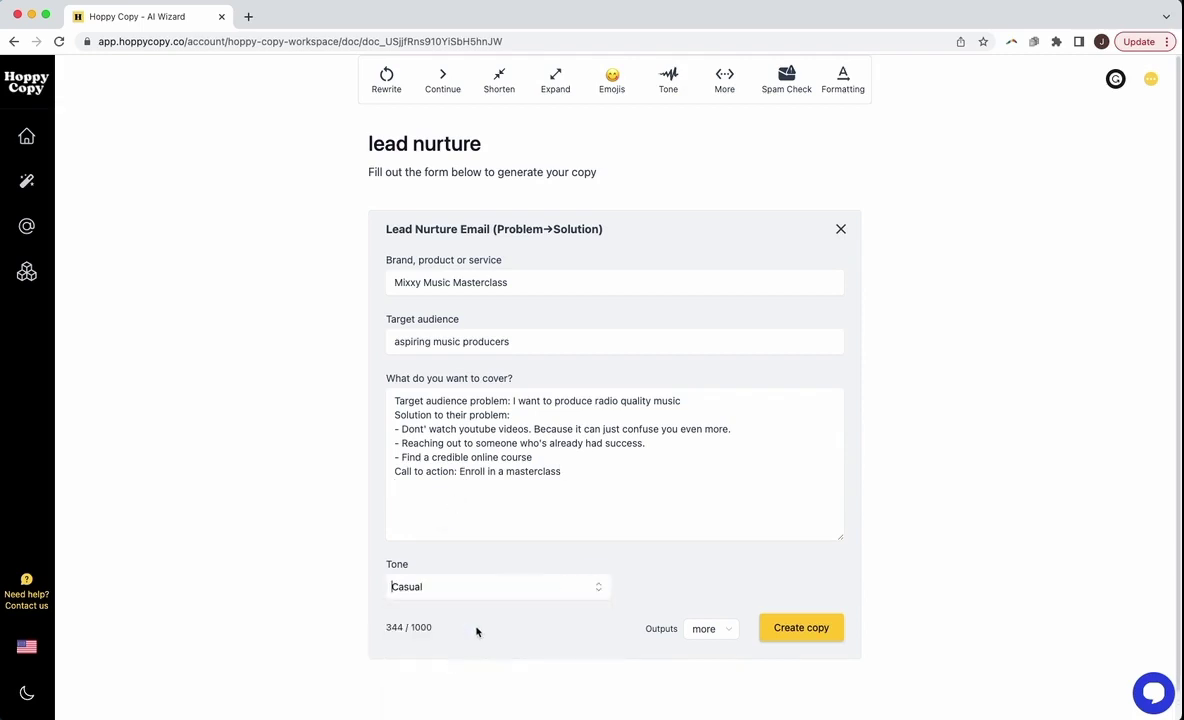
left_click(782, 628)
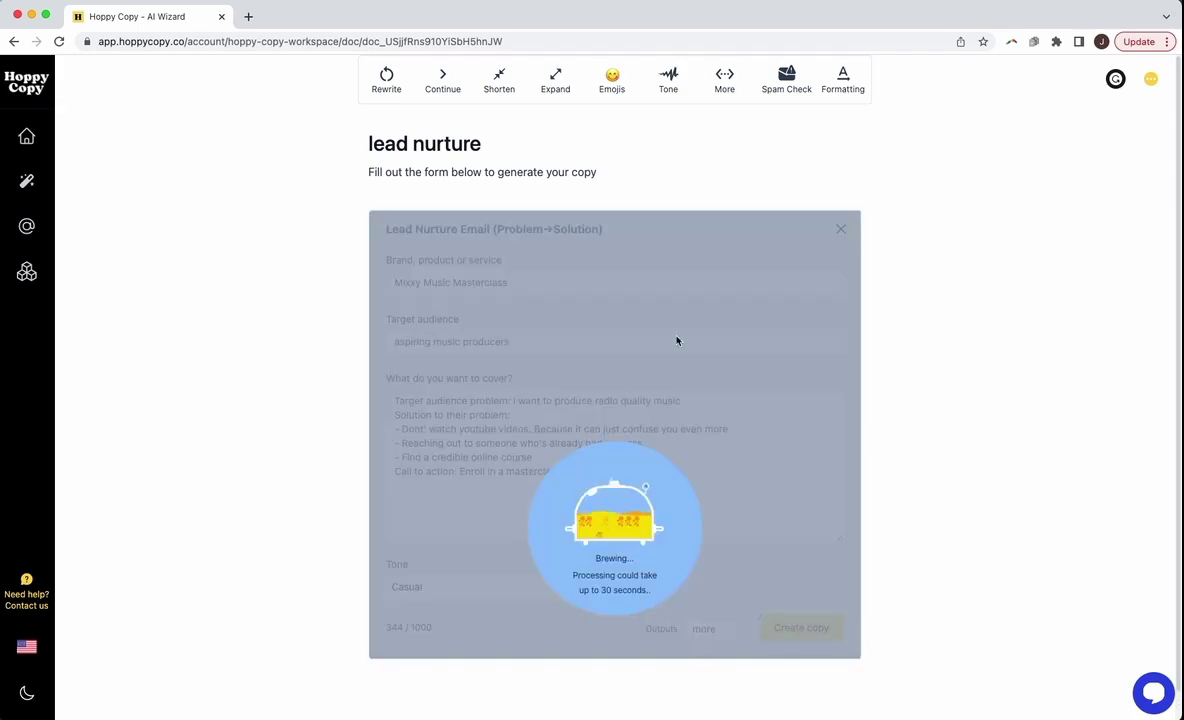
scroll(885, 491, "down", 3)
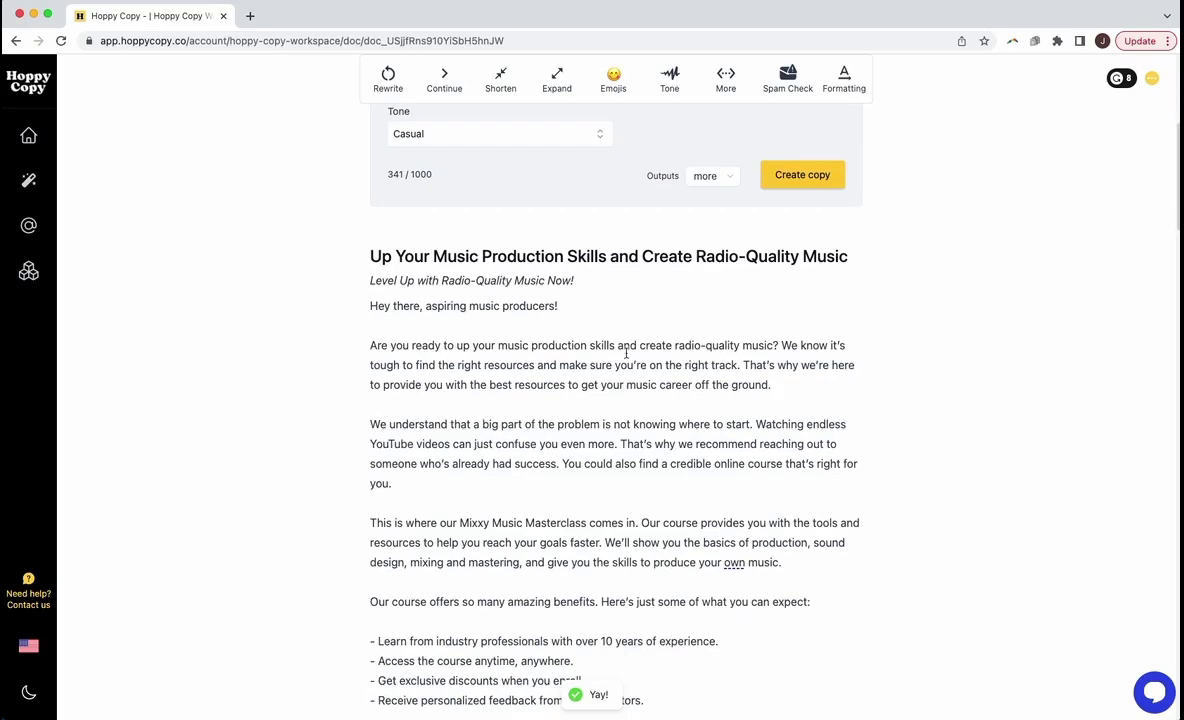
scroll(587, 272, "down", 3)
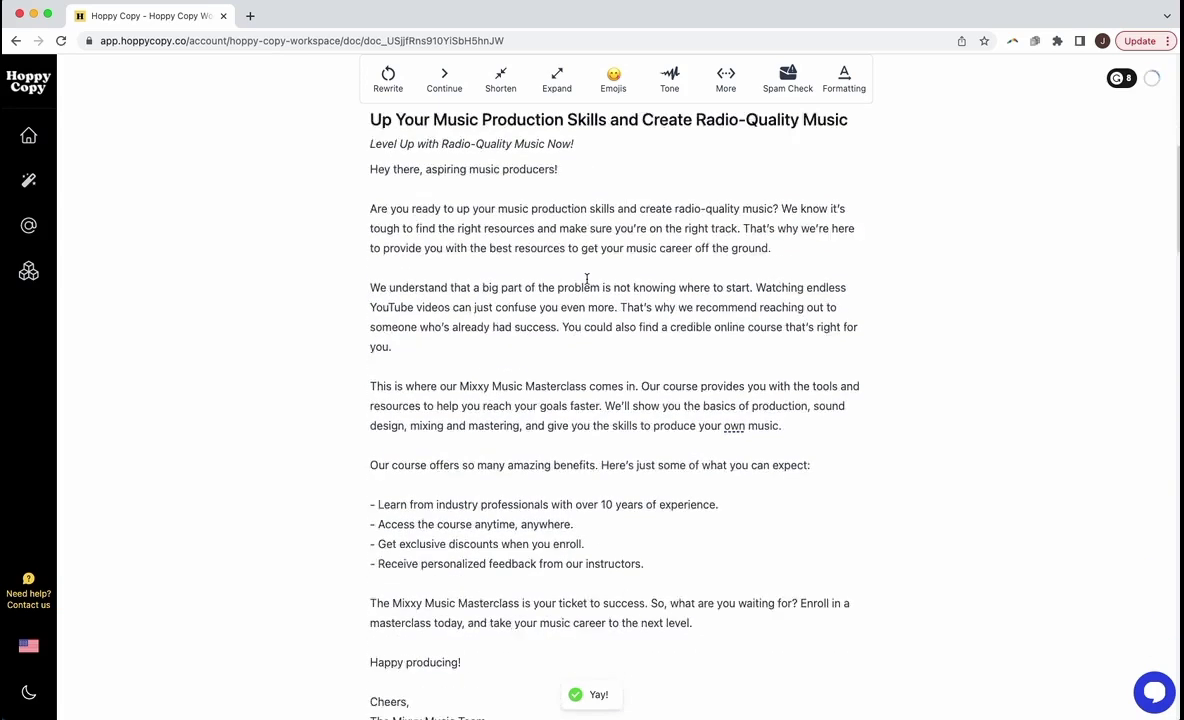
scroll(587, 272, "down", 6)
scroll(570, 300, "down", 5)
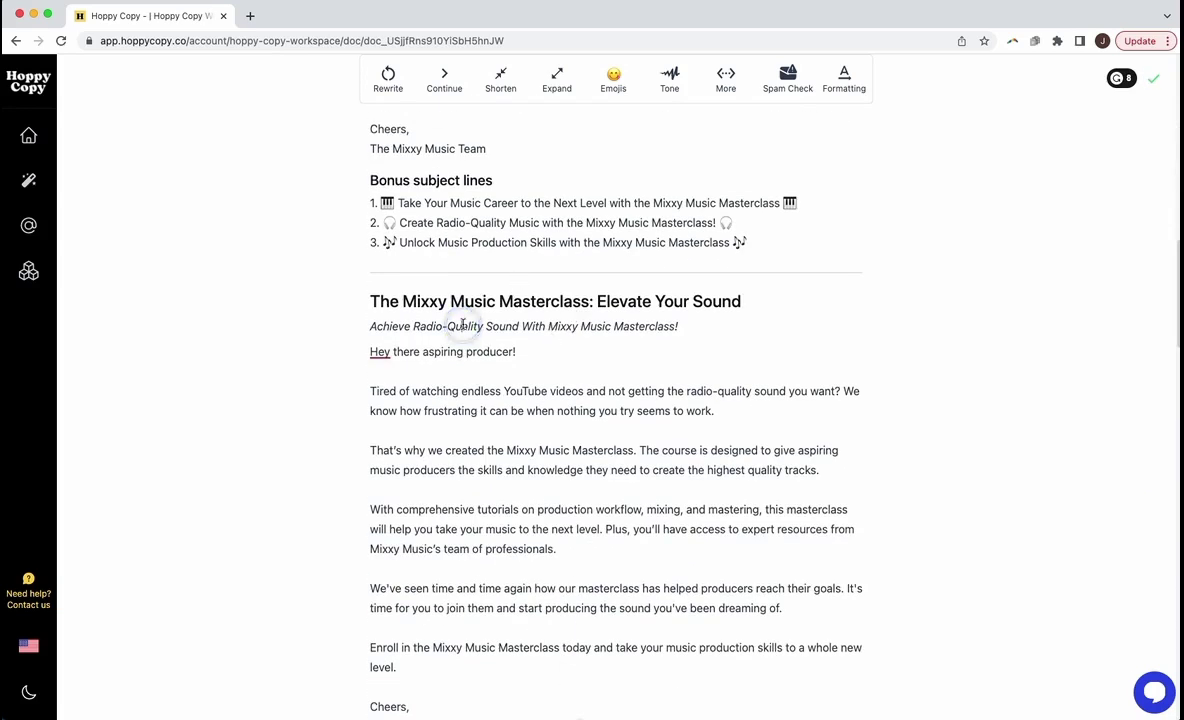
scroll(400, 560, "down", 8)
scroll(512, 561, "down", 15)
scroll(512, 561, "down", 5)
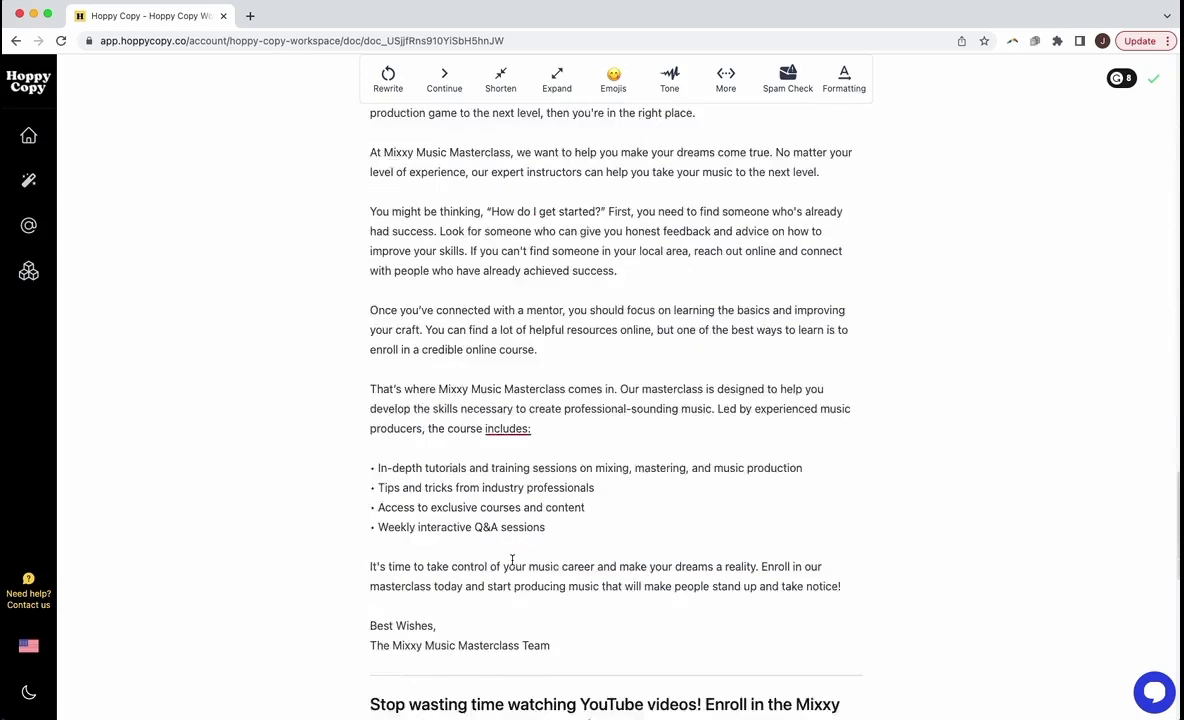
scroll(512, 561, "down", 2)
scroll(512, 561, "down", 5)
scroll(512, 561, "down", 4)
scroll(512, 561, "up", 1)
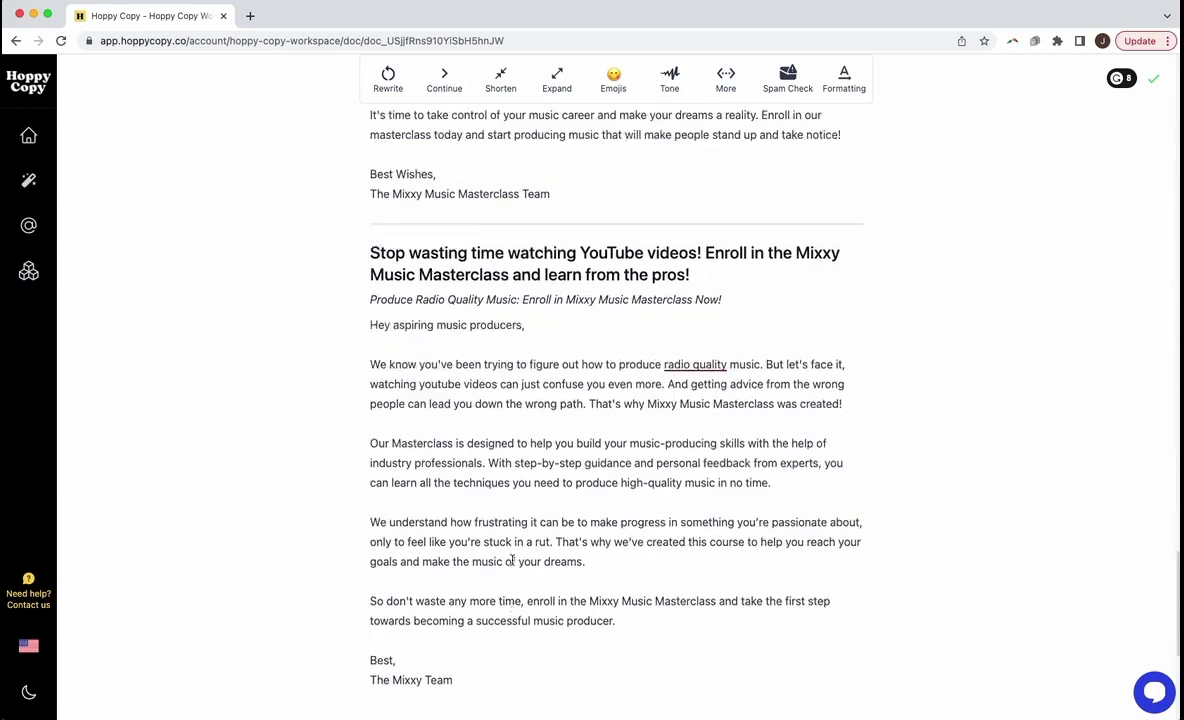
scroll(512, 561, "up", 11)
scroll(512, 561, "up", 4)
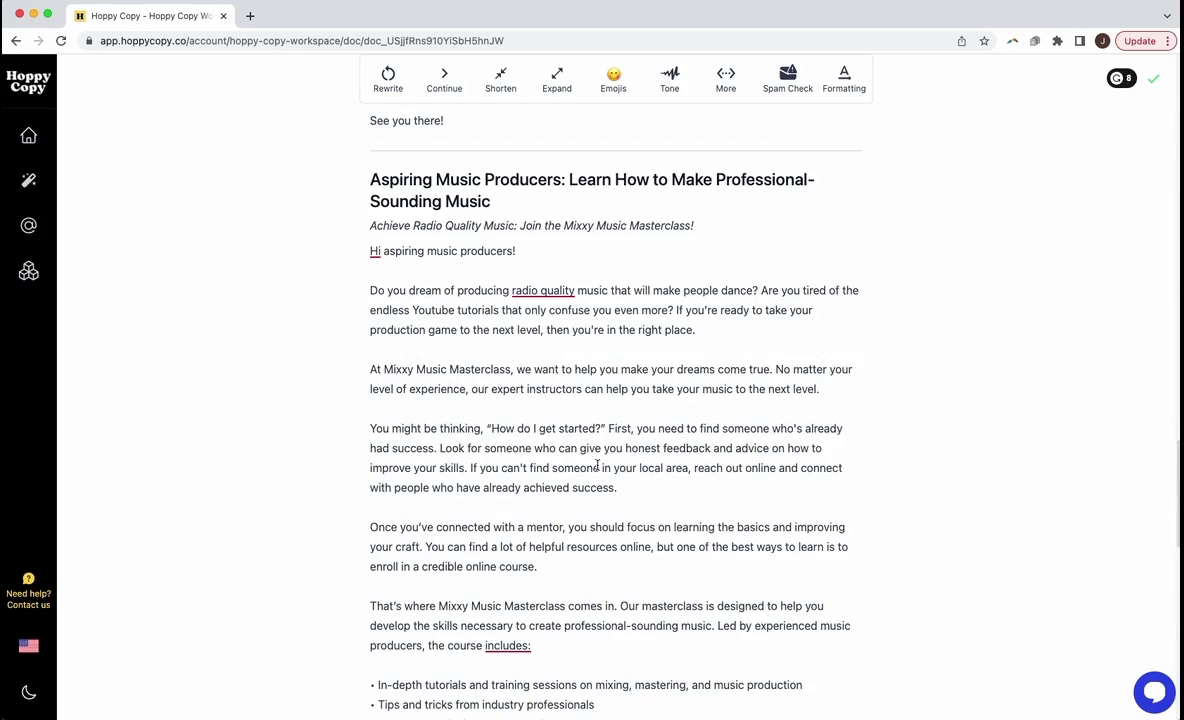
scroll(610, 465, "up", 5)
scroll(630, 466, "up", 2)
scroll(645, 458, "up", 3)
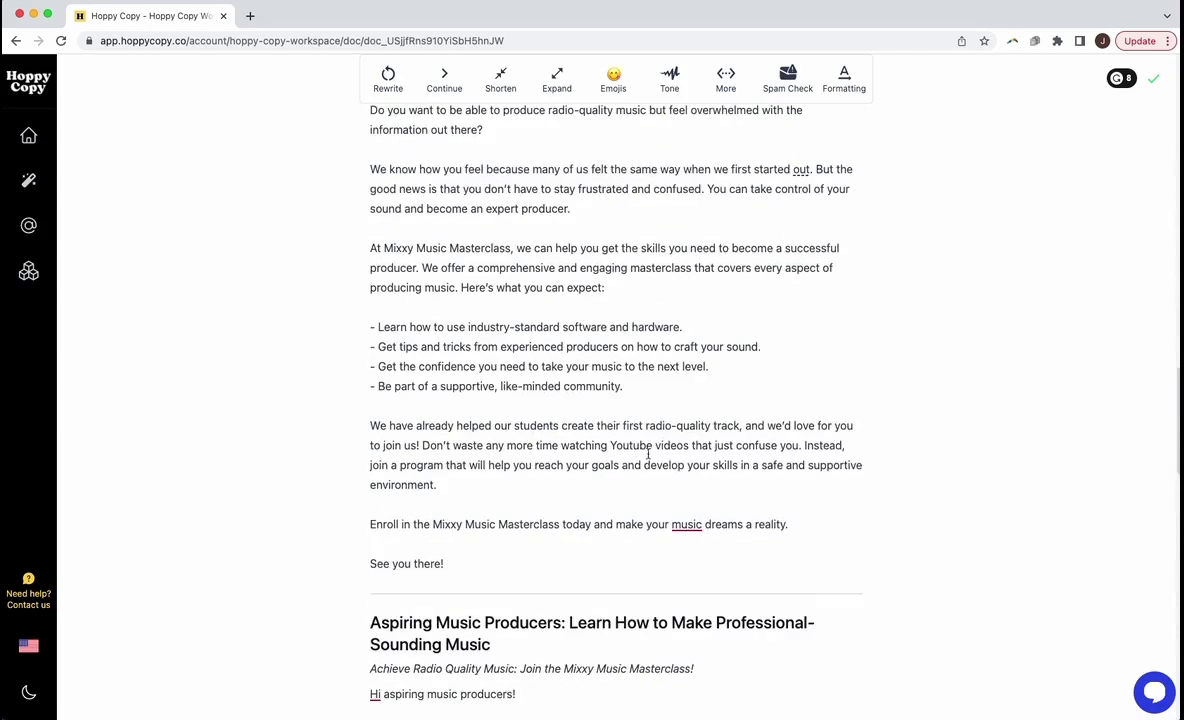
scroll(648, 455, "up", 3)
scroll(673, 414, "up", 7)
scroll(672, 415, "down", 3)
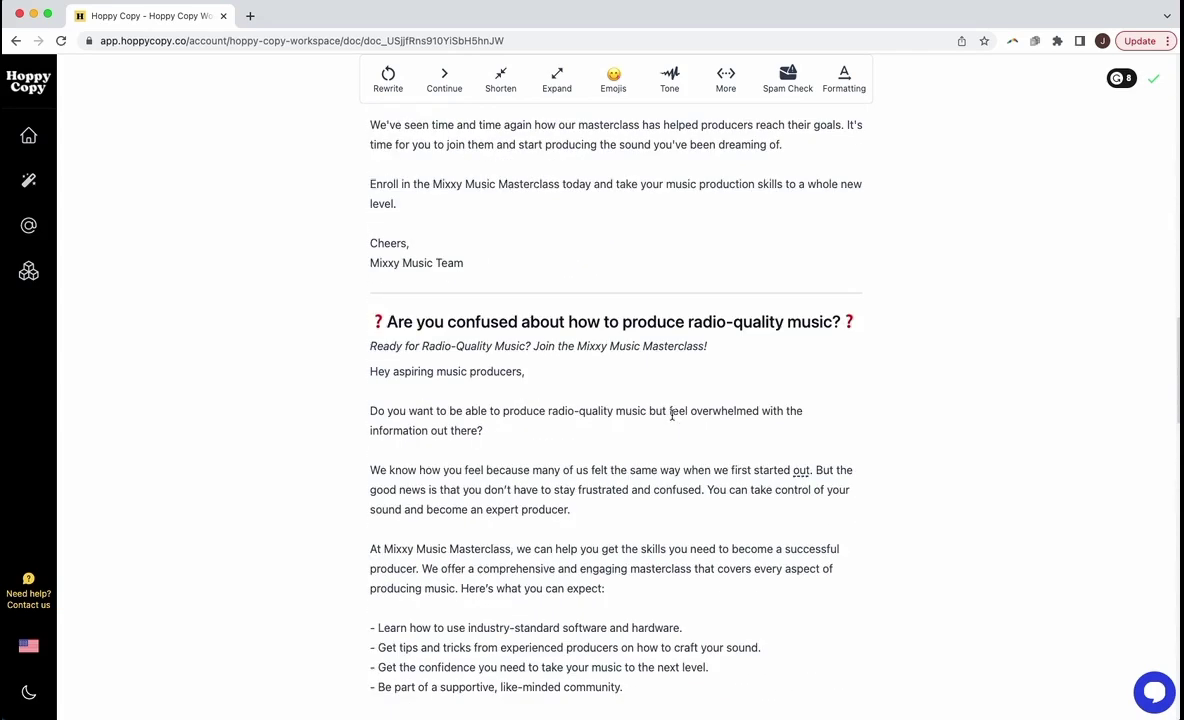
left_click(584, 489)
- Start the heading with 'Confused', drop its end emoji, and trim the subtitle to 'Ready for Radio-Quality Music?'
left_click_drag(455, 323, 338, 326)
type("C")
key("End")
key("BackSpace")
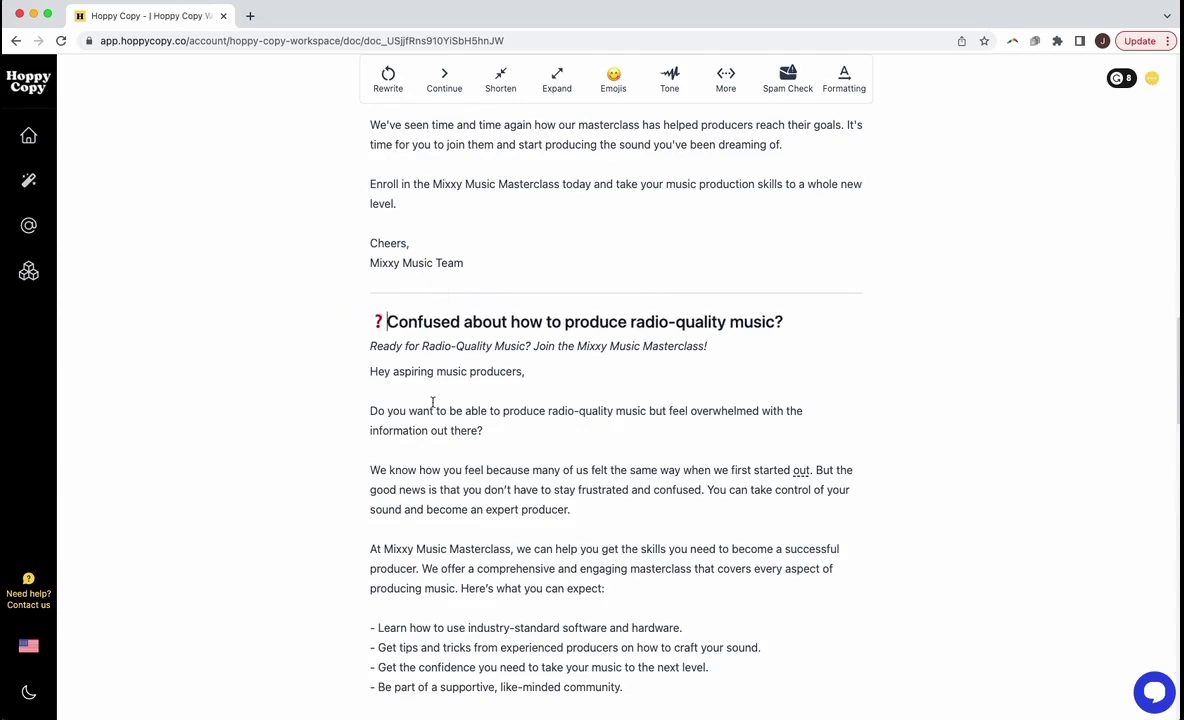
left_click_drag(708, 346, 533, 346)
key("BackSpace")
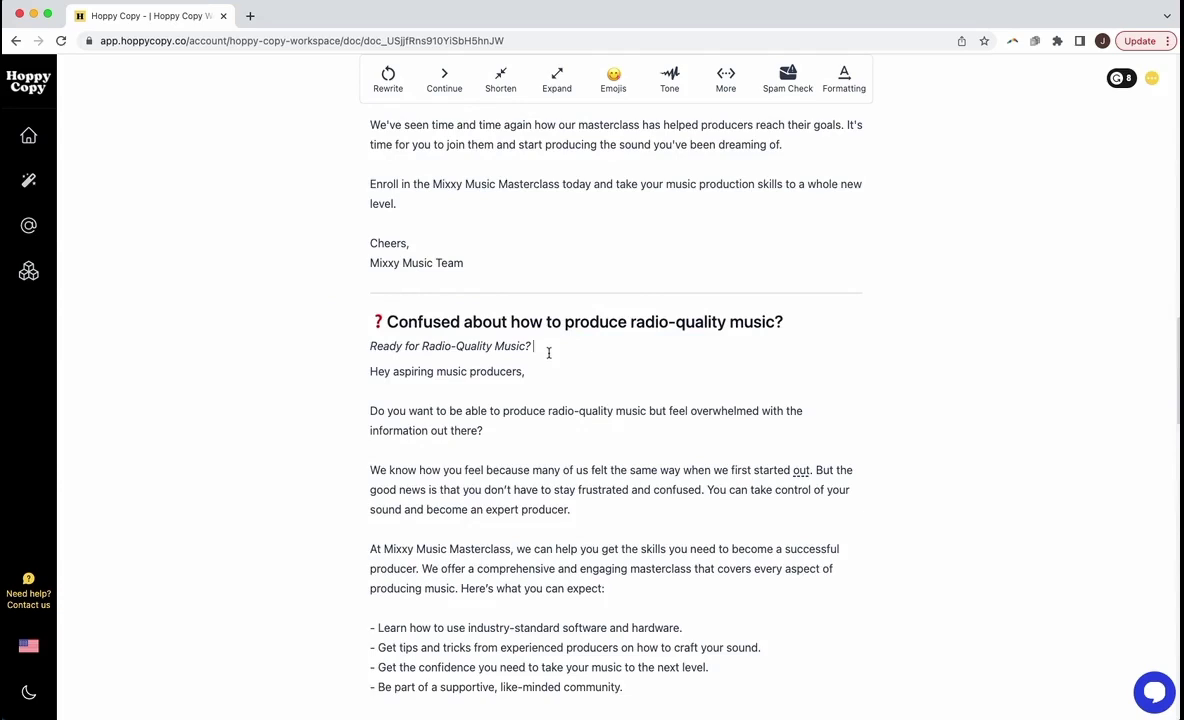
key("BackSpace")
- Replace 'aspiring music producers' in the greeting with a recipient's first name
left_click_drag(526, 371, 393, 371)
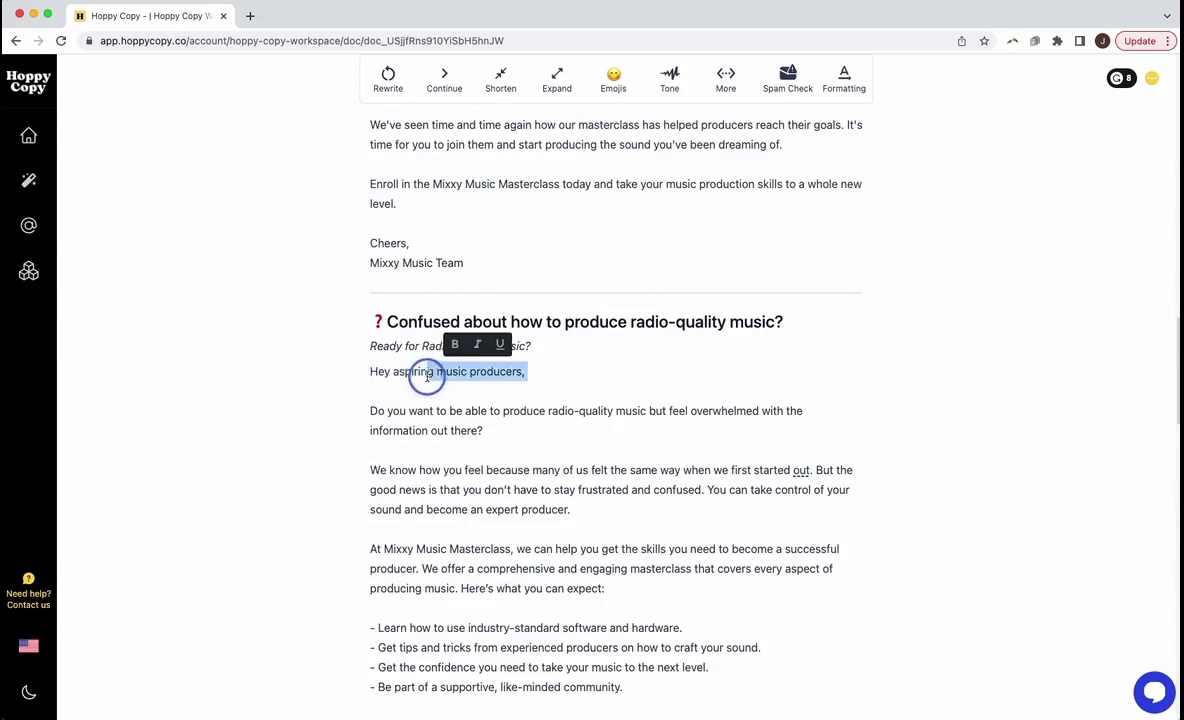
key("BackSpace")
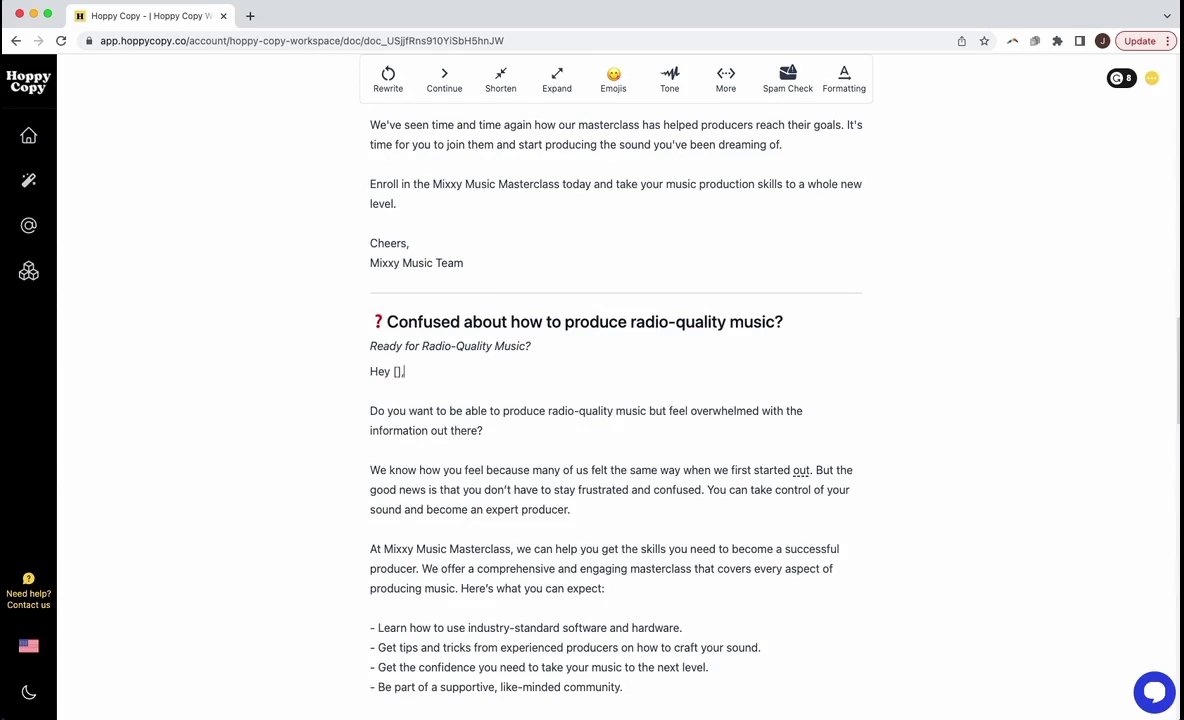
type("Josh")
scroll(489, 563, "down", 1)
left_click_drag(437, 375, 474, 490)
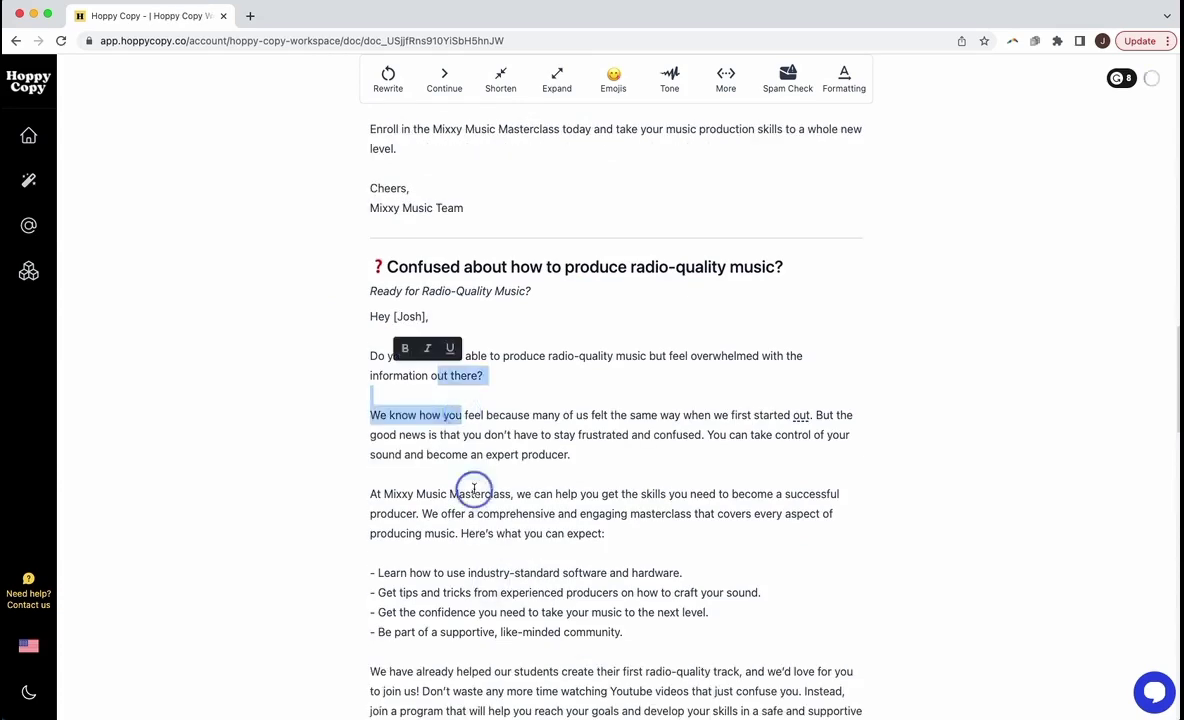
left_click(474, 490)
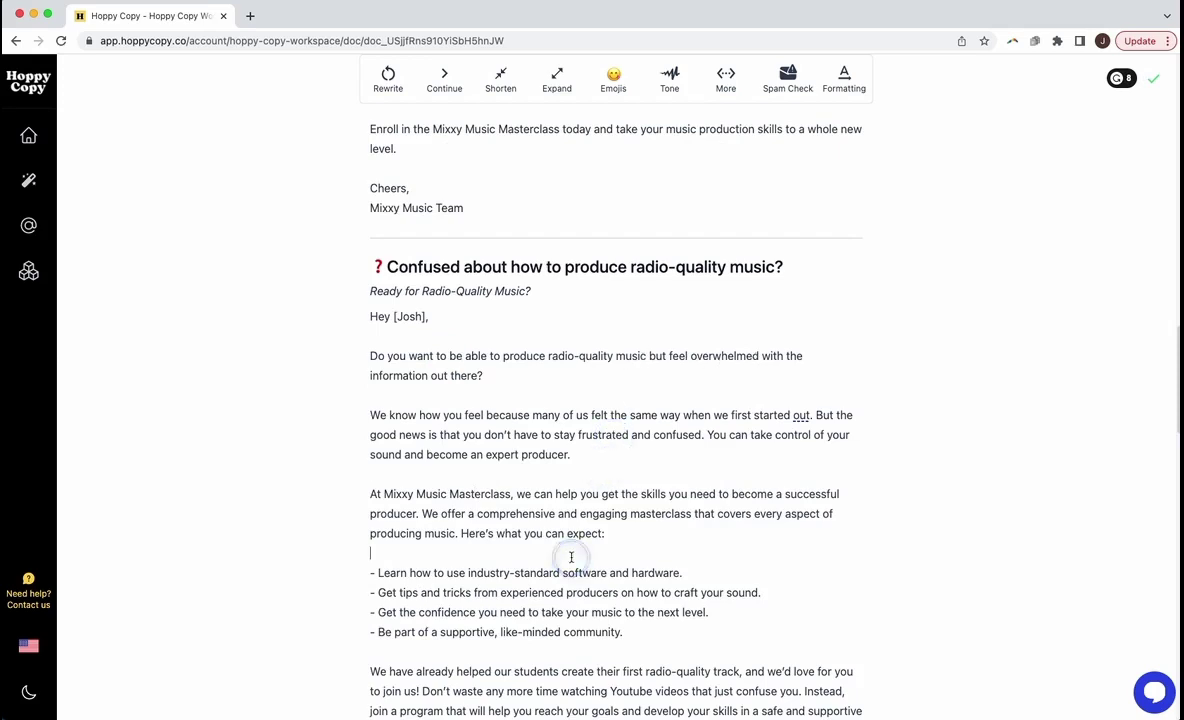
left_click(650, 542)
scroll(700, 540, "down", 5)
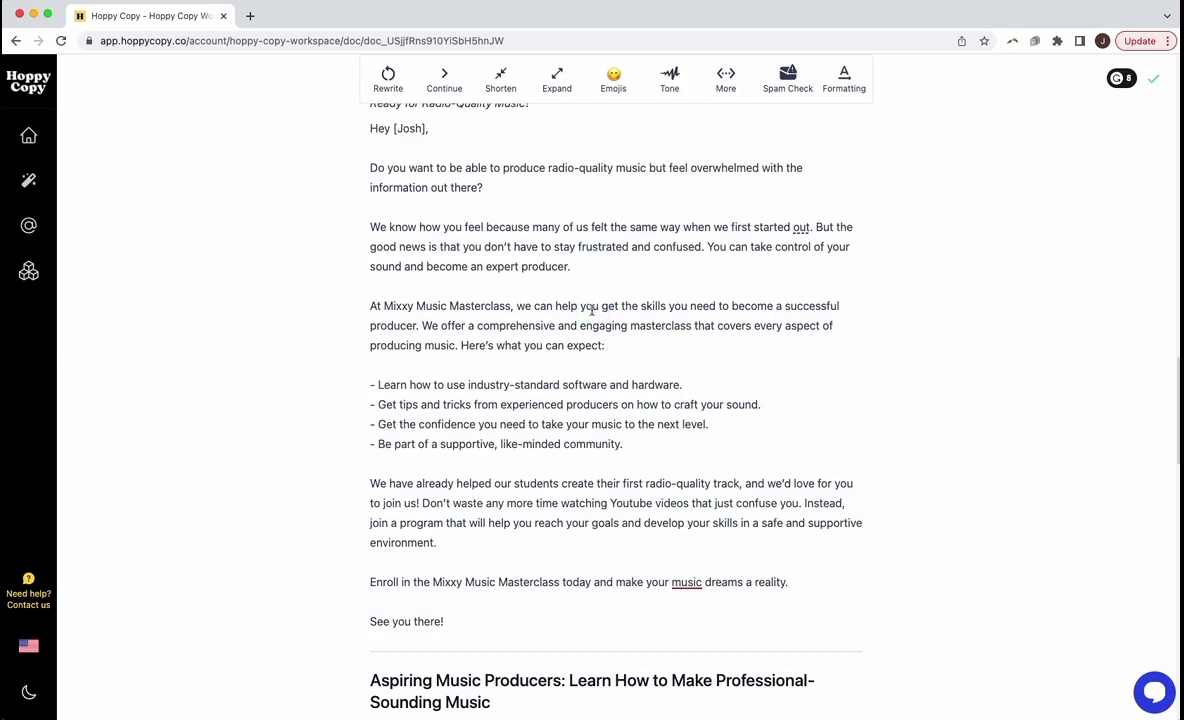
scroll(598, 322, "down", 8)
scroll(605, 333, "down", 1)
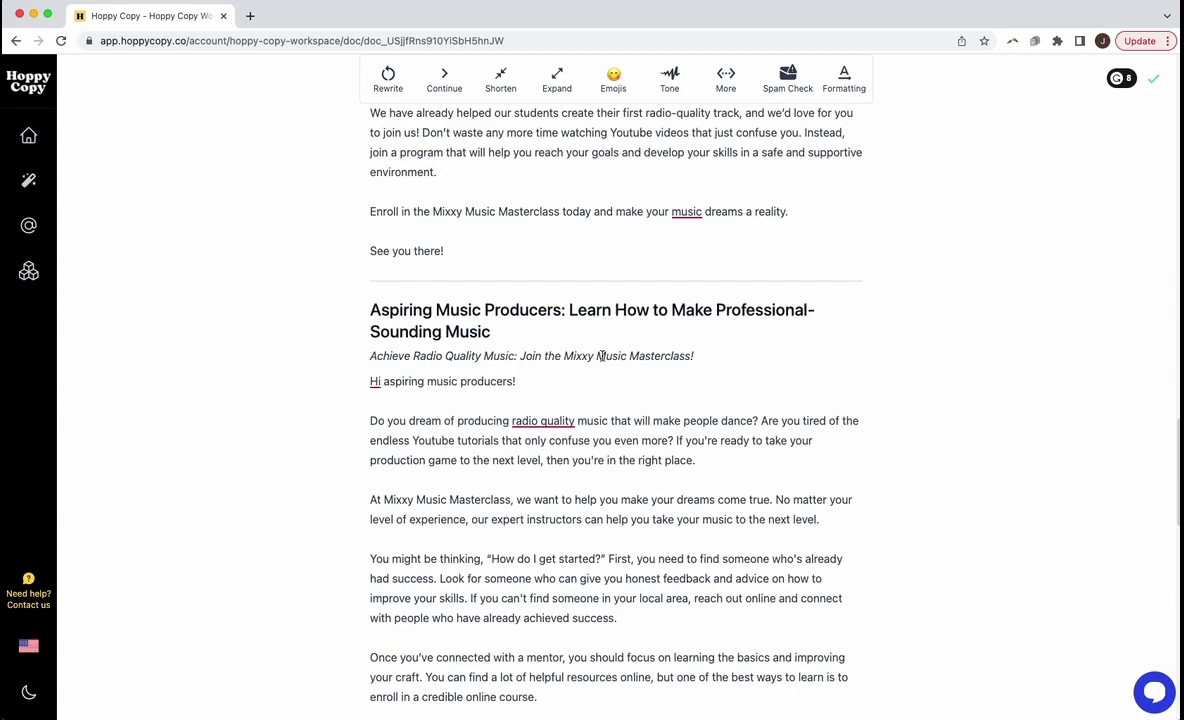
scroll(626, 388, "up", 4)
scroll(626, 388, "up", 8)
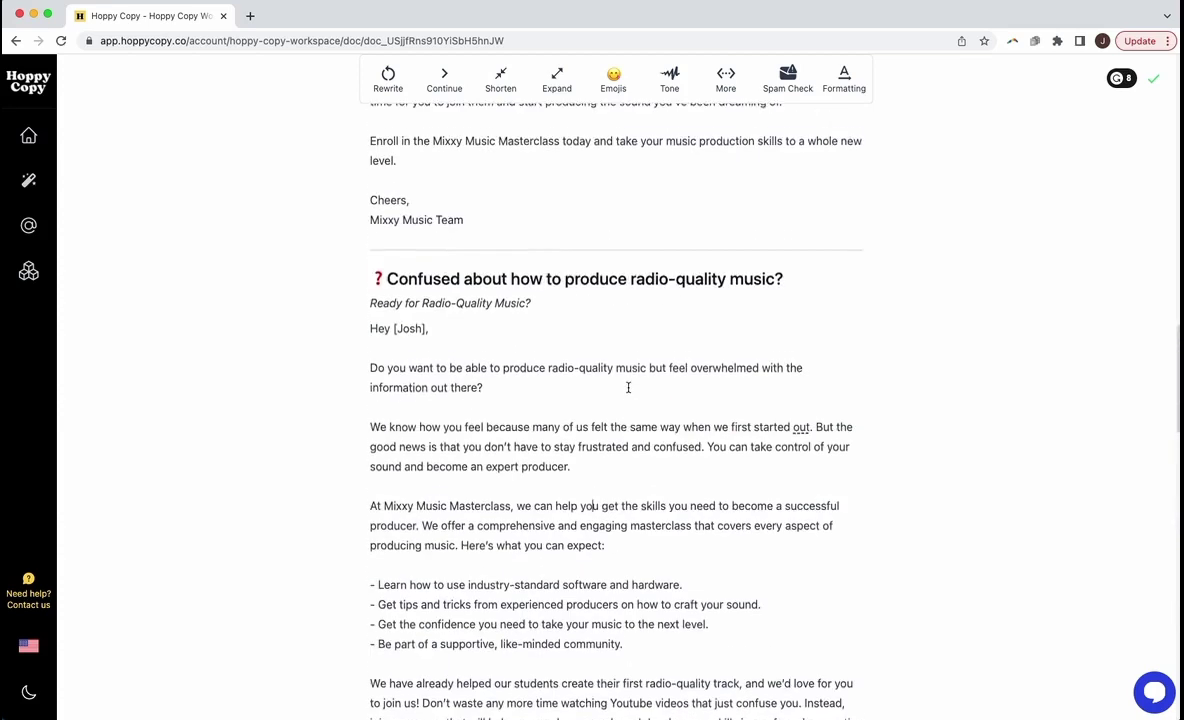
scroll(628, 387, "up", 10)
scroll(626, 386, "up", 10)
scroll(626, 386, "up", 3)
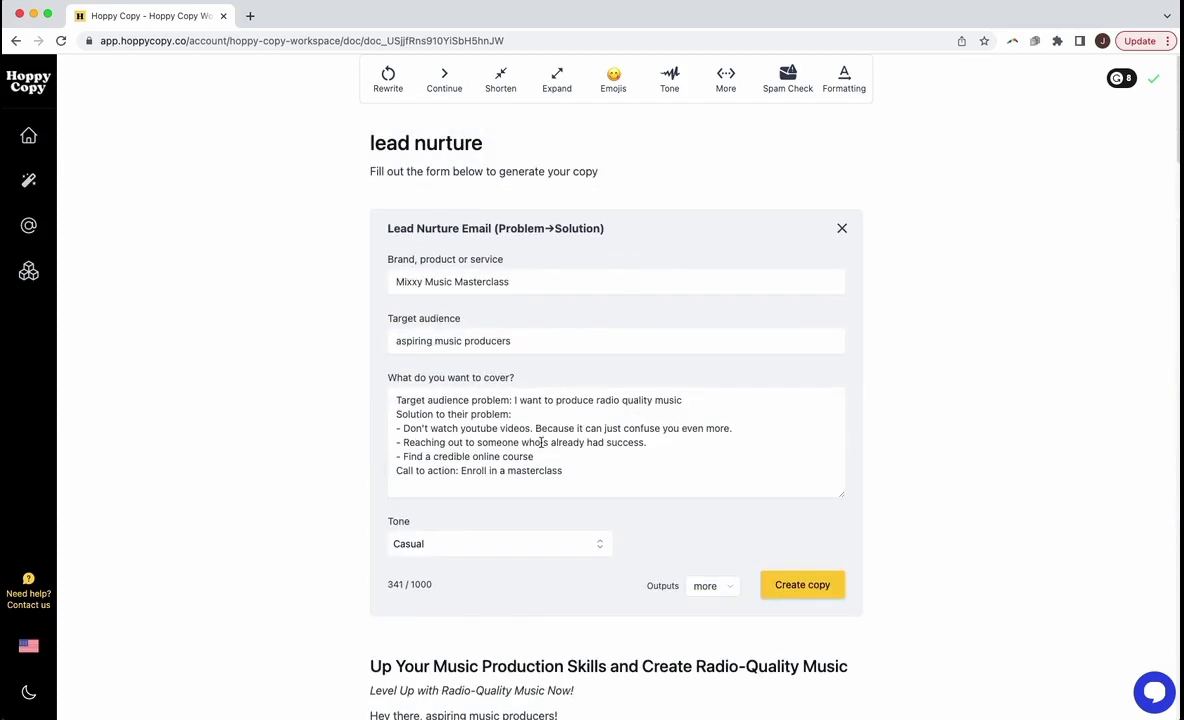
scroll(637, 437, "down", 15)
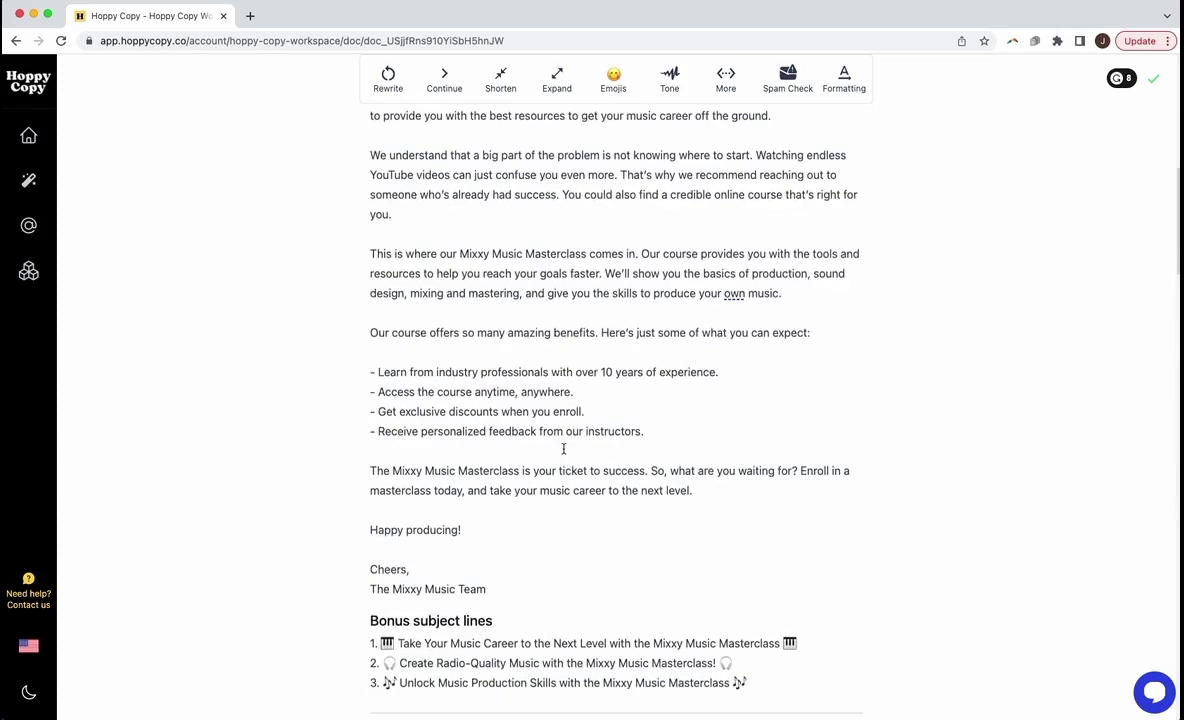
scroll(563, 447, "up", 3)
scroll(563, 447, "up", 3)
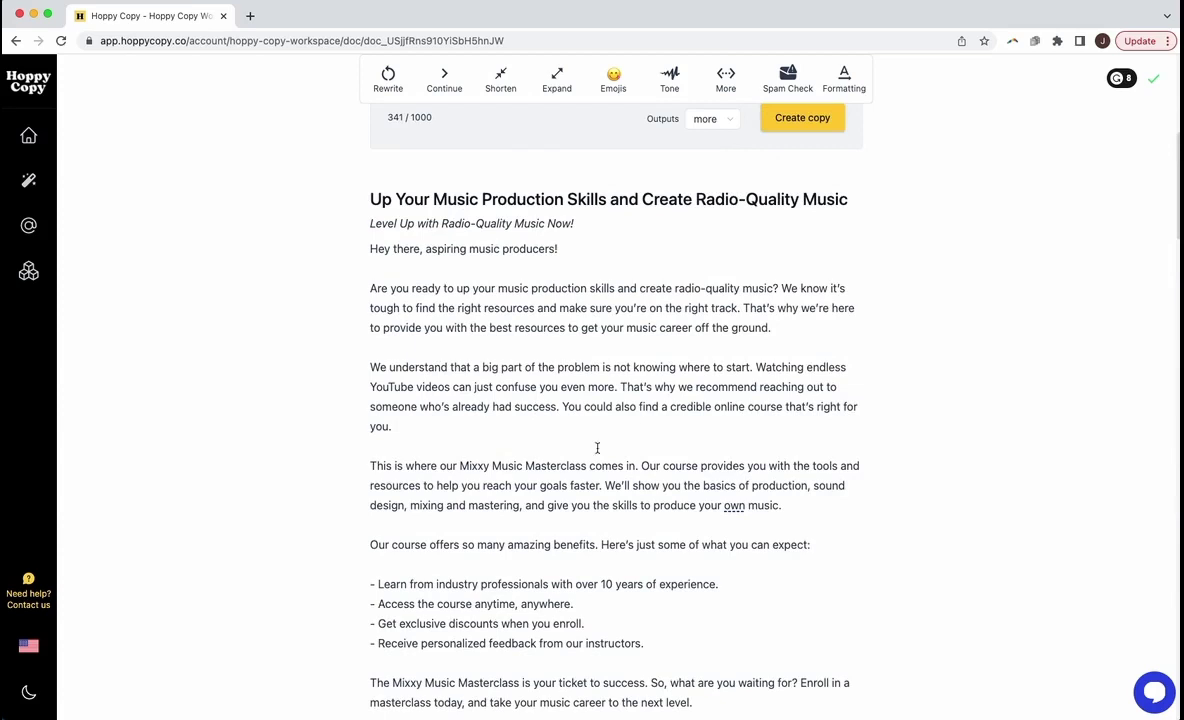
scroll(593, 434, "down", 3)
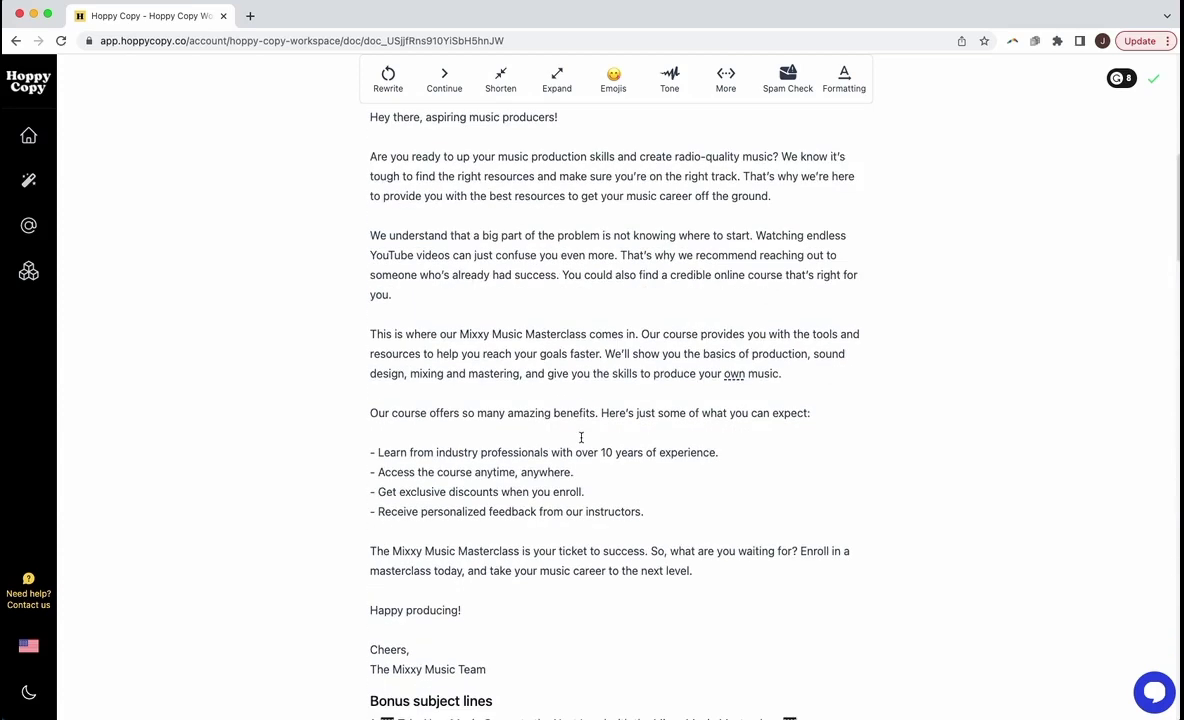
mouse_move(395, 292)
left_mouse_down()
mouse_move(455, 246)
mouse_move(528, 280)
mouse_move(613, 293)
mouse_move(397, 272)
mouse_move(344, 233)
left_mouse_up()
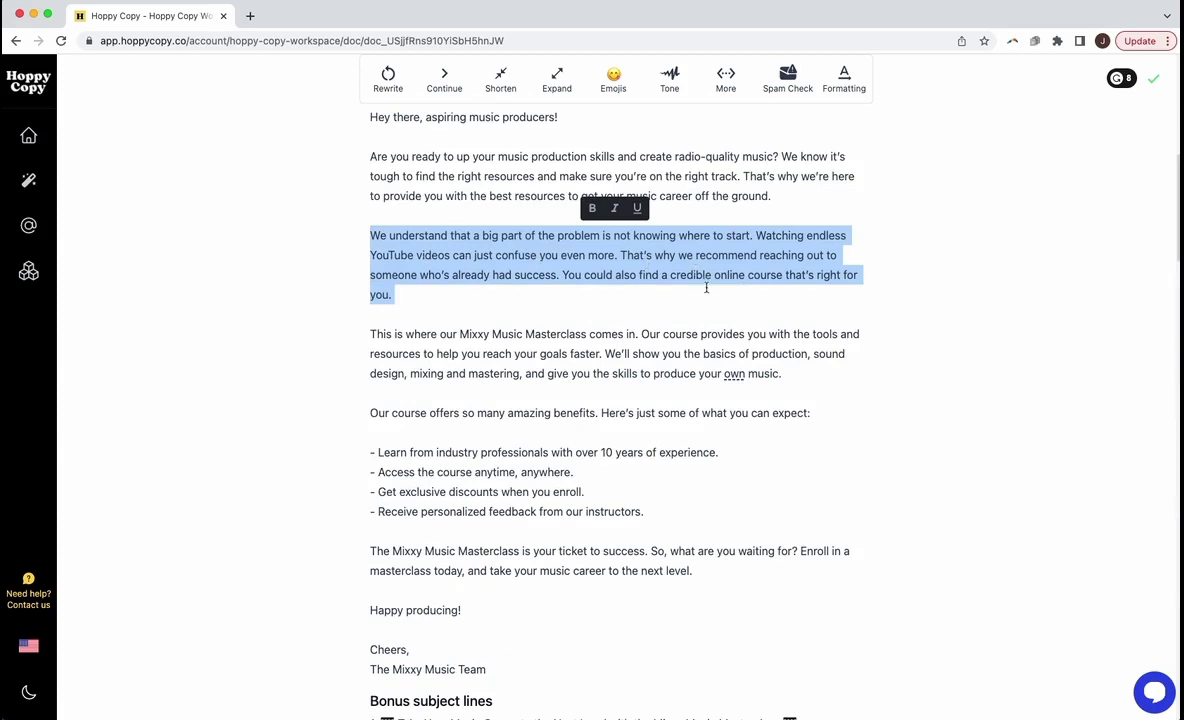
left_click(516, 290)
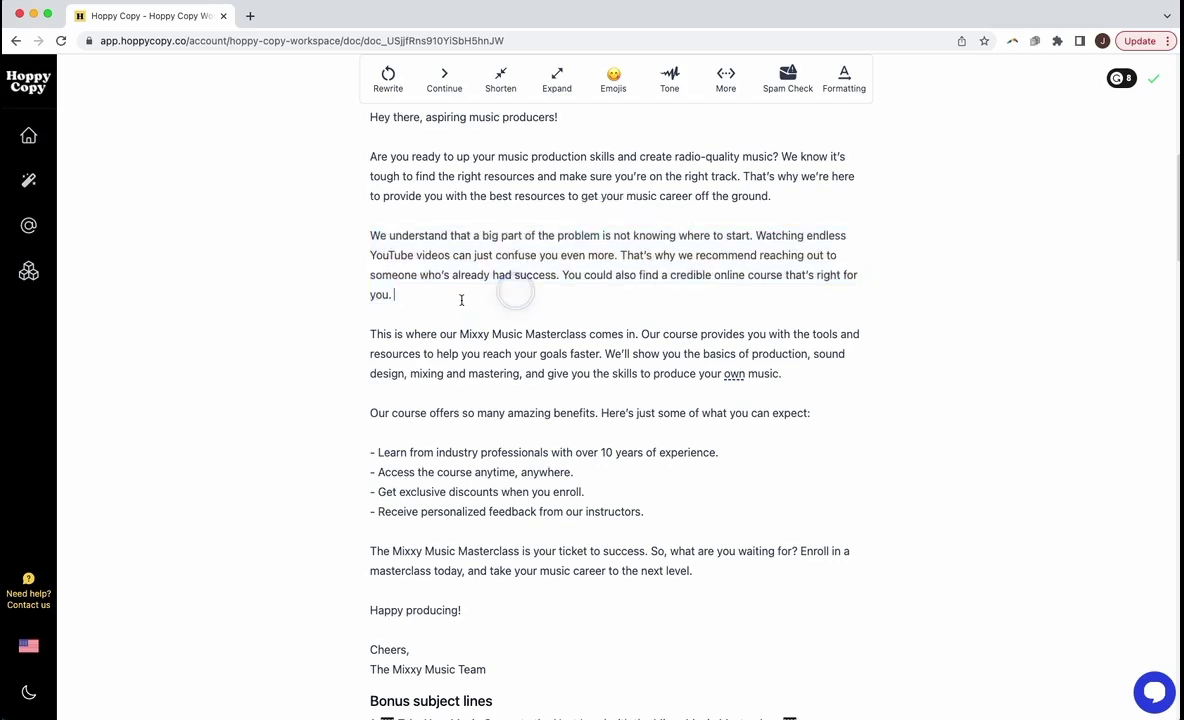
- Paste the 'We understand' paragraph above 'We know how you feel', ending it at 'confuse you even more.'
left_click_drag(461, 300, 349, 237)
key("ctrl+c")
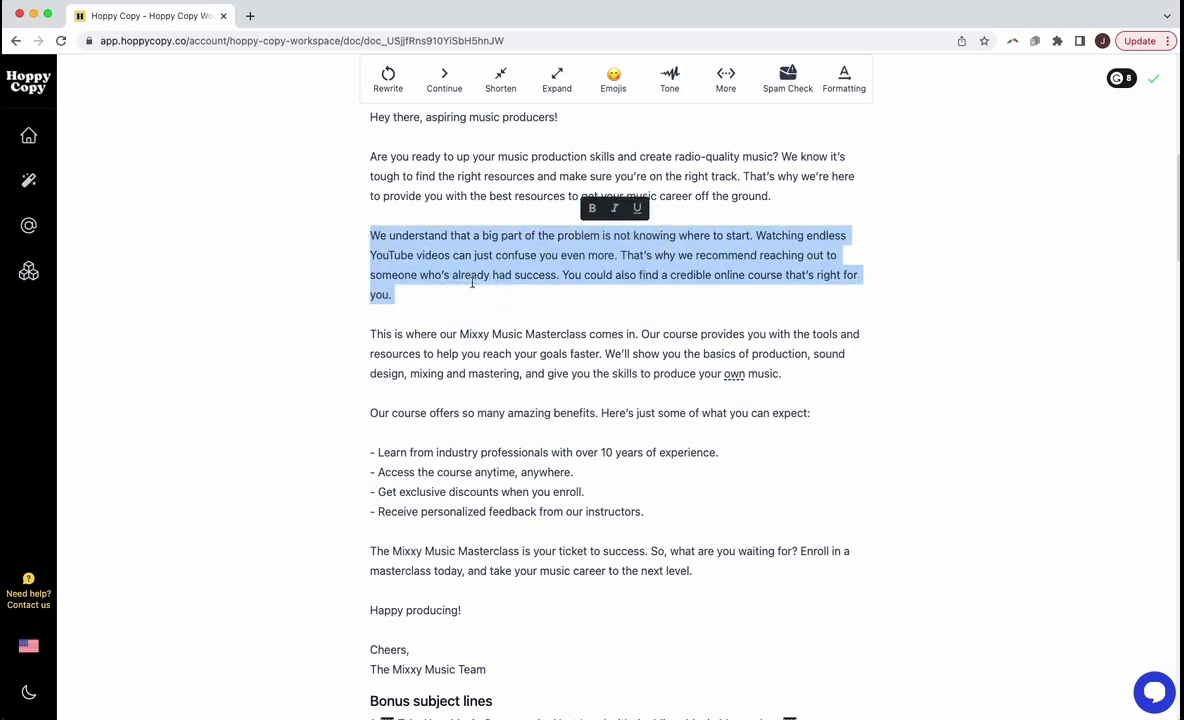
scroll(494, 285, "down", 10)
scroll(492, 285, "down", 1)
scroll(505, 296, "down", 5)
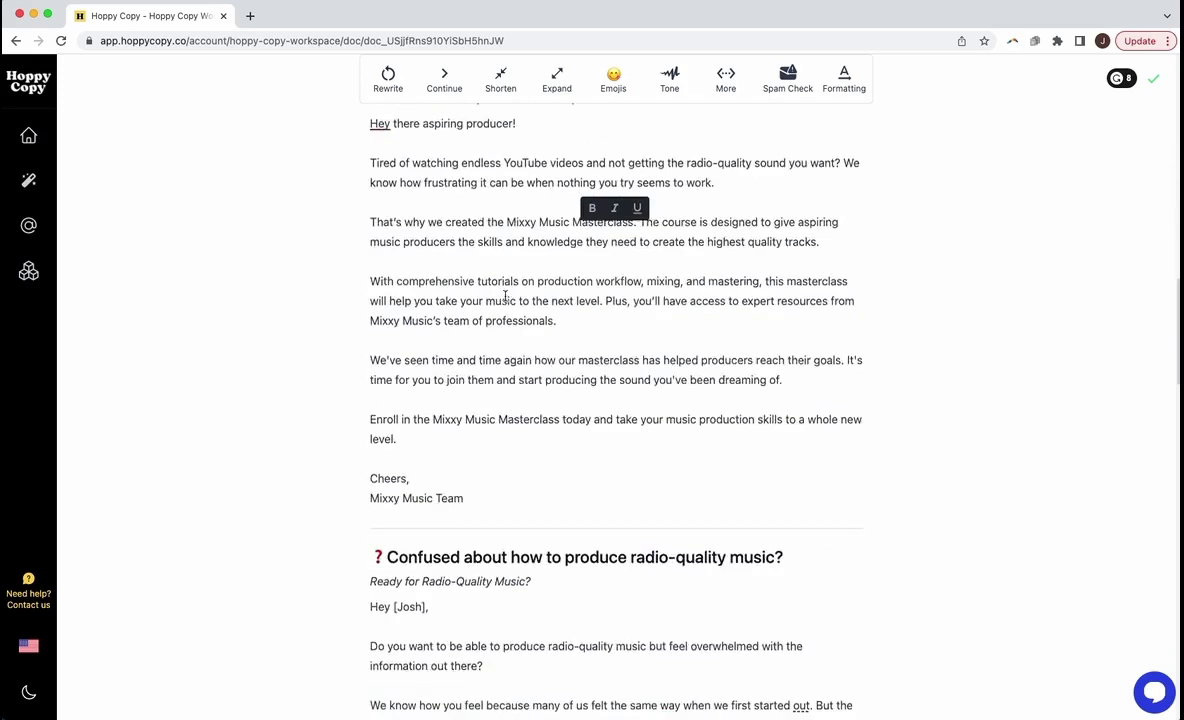
scroll(505, 296, "down", 5)
key("ctrl+v")
left_click_drag(423, 368, 585, 367)
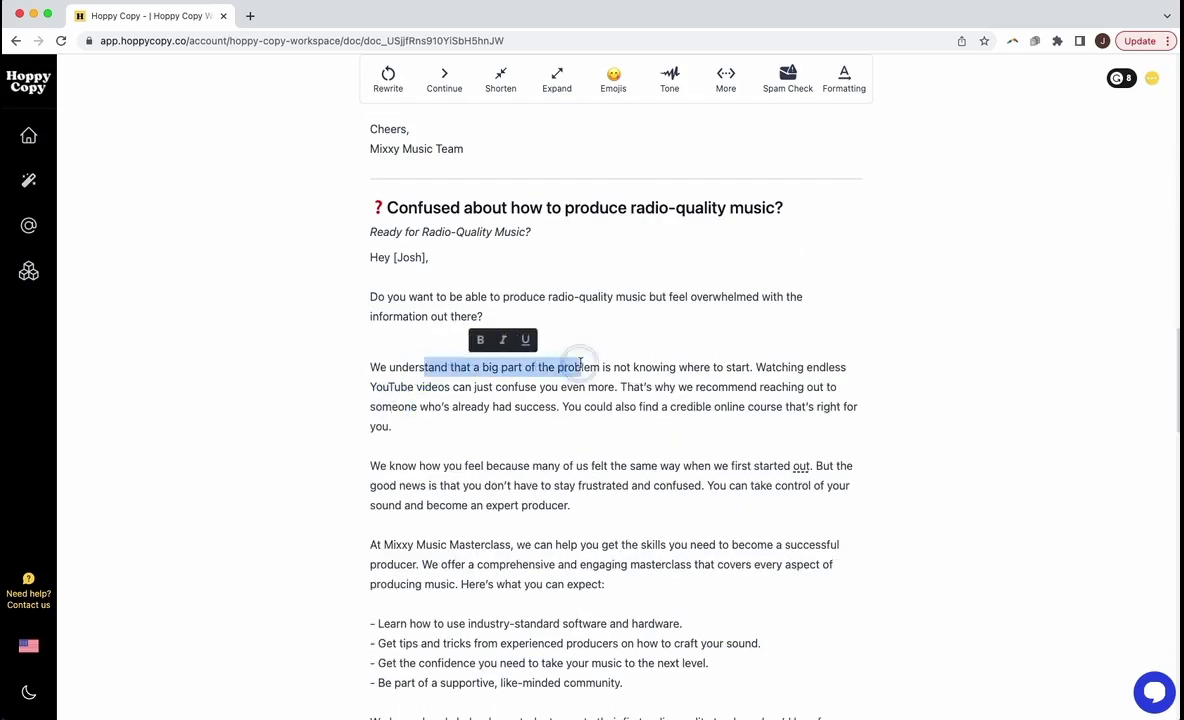
left_click(585, 367)
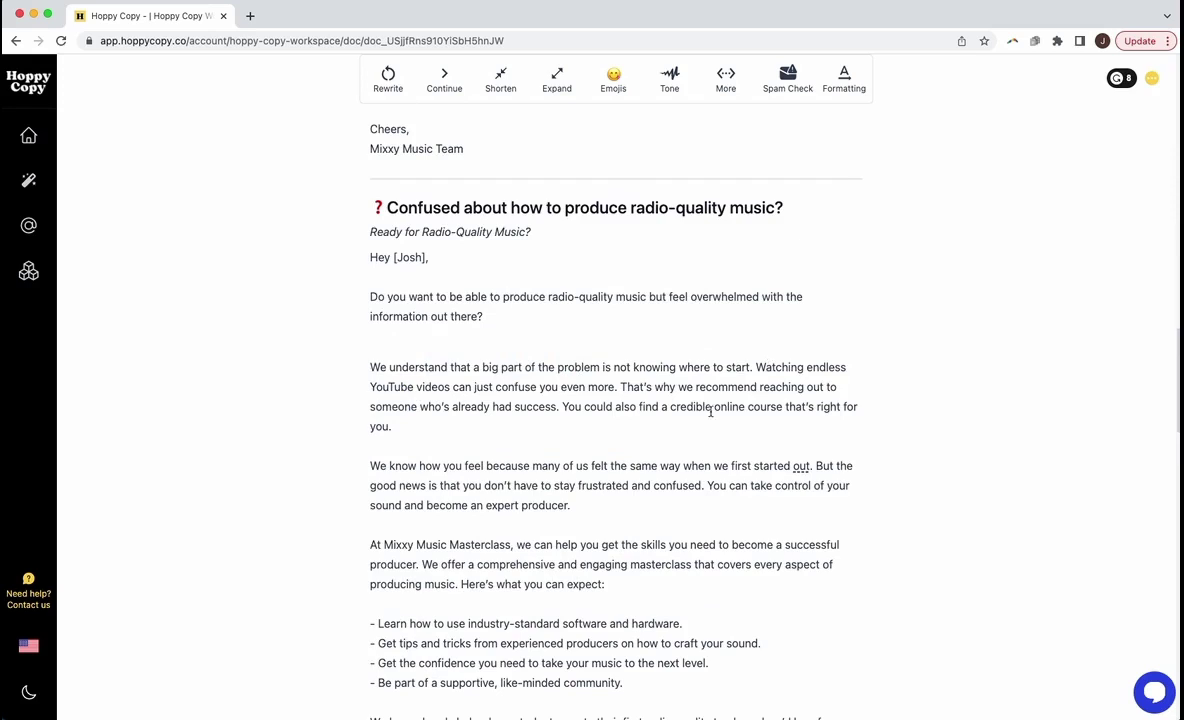
mouse_move(600, 427)
left_mouse_down()
mouse_move(621, 388)
mouse_move(323, 363)
left_mouse_up()
type("T")
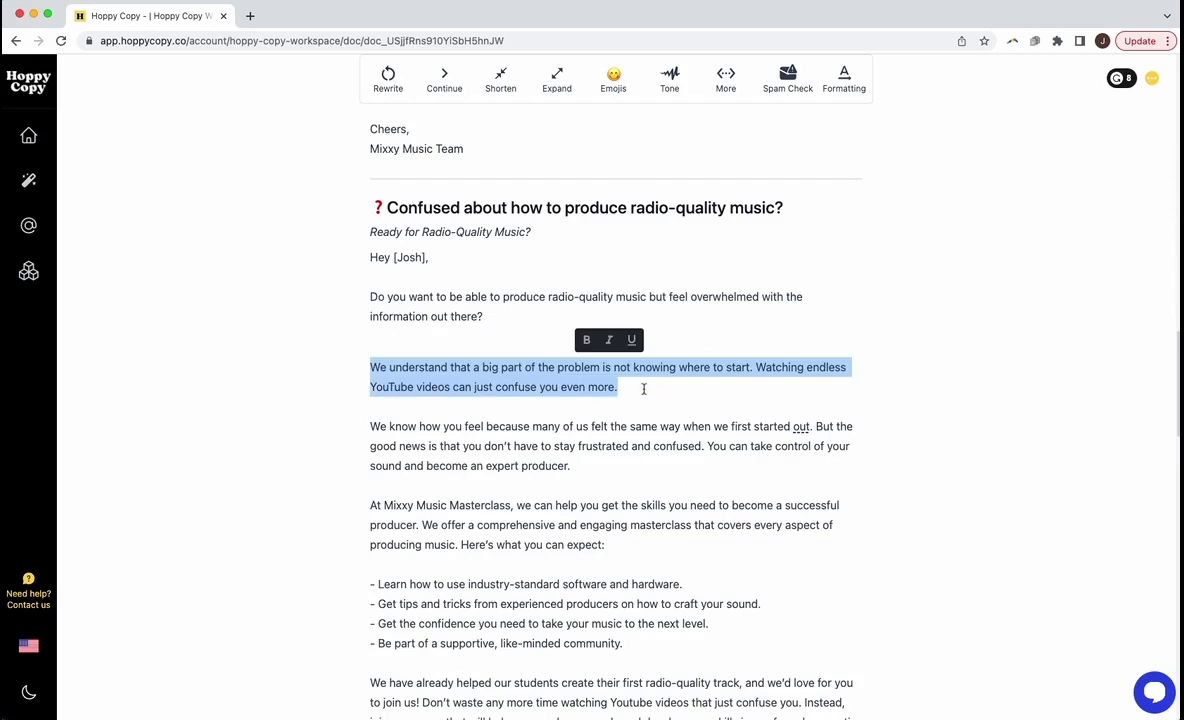
left_click_drag(655, 387, 328, 369)
- Run More > Agitate the problem on the opening paragraphs and review the suggestion
left_click(731, 89)
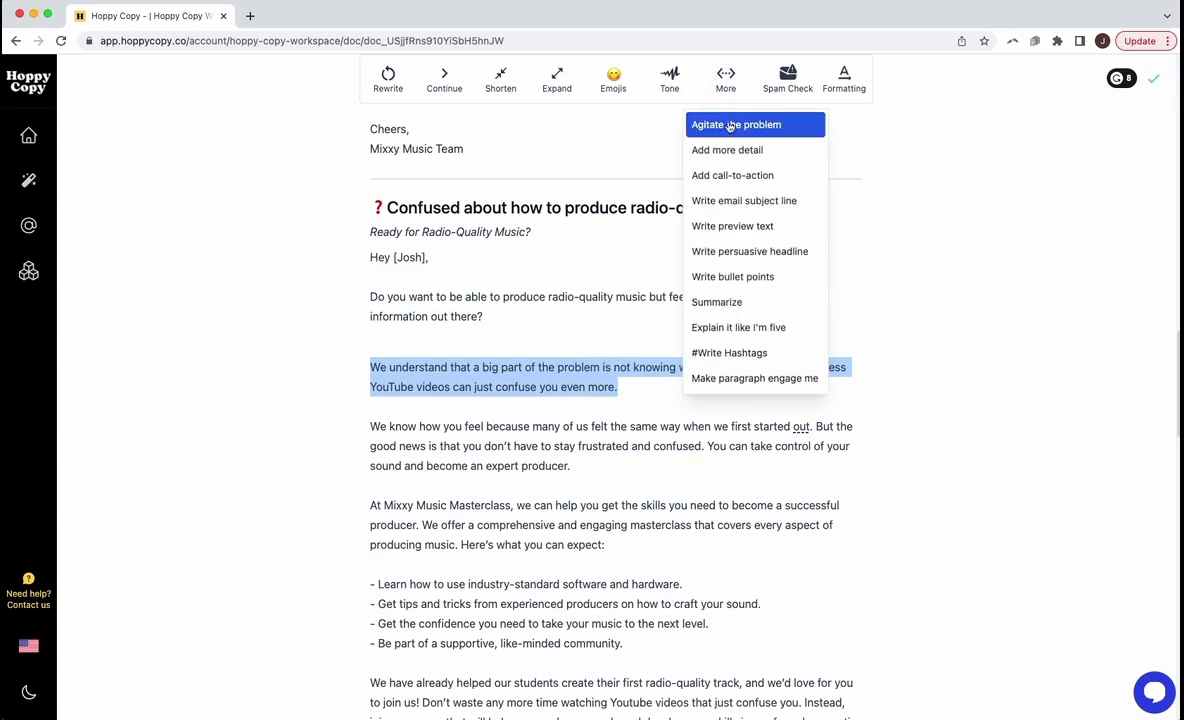
left_click(755, 126)
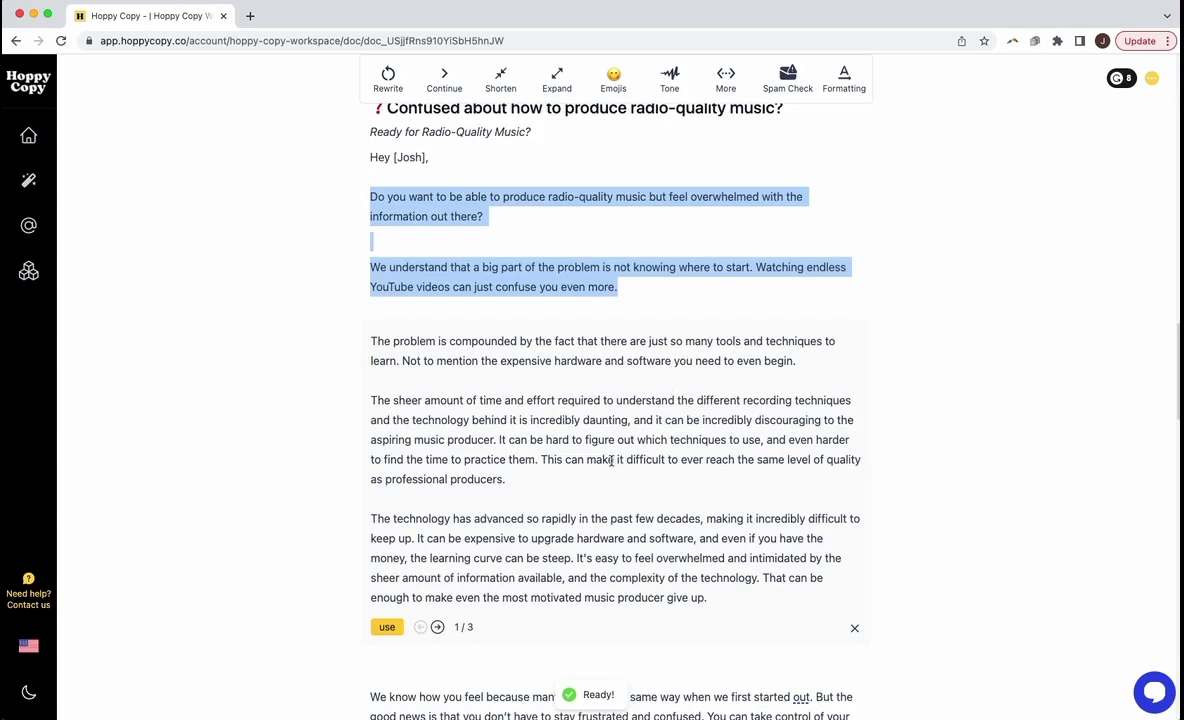
left_click(528, 468)
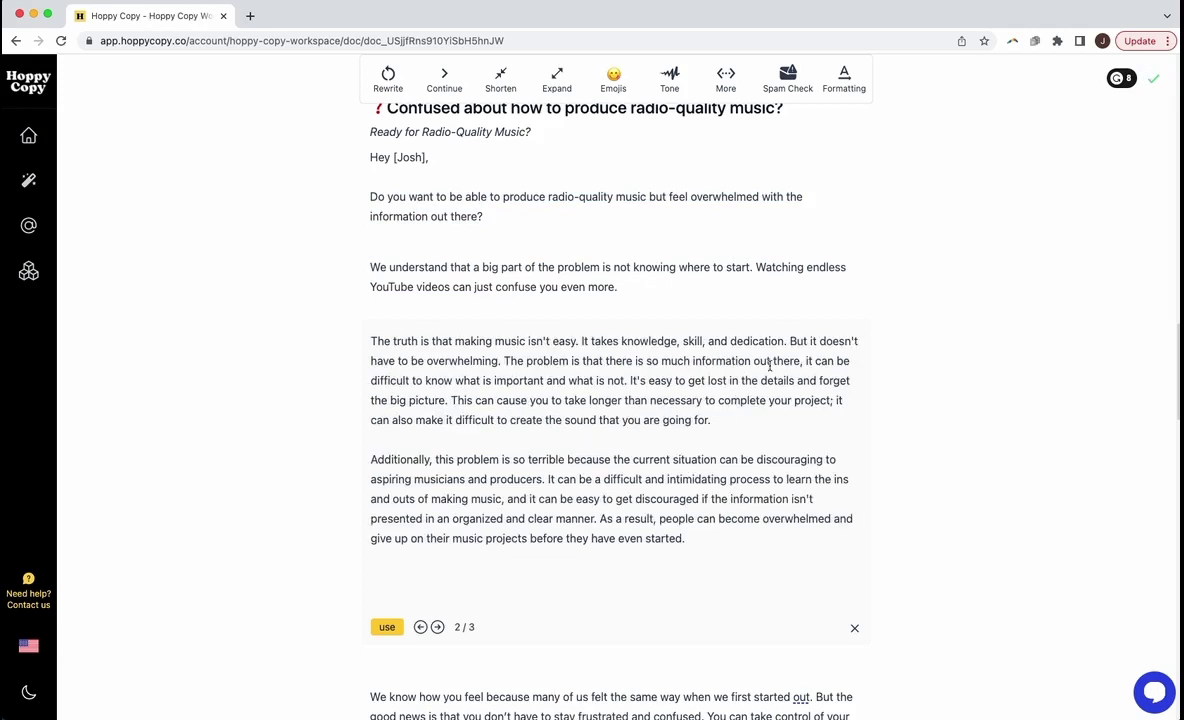
left_click(770, 366)
left_click_drag(540, 381, 672, 381)
left_click(668, 395)
left_click(561, 397)
- Drag the sentences about too much information and losing the big picture after 'you even more.'
left_click_drag(688, 381, 708, 400)
left_click(708, 400)
mouse_move(564, 402)
left_mouse_down()
mouse_move(662, 402)
mouse_move(759, 425)
left_mouse_up()
left_click(738, 430)
mouse_move(738, 427)
left_mouse_down()
mouse_move(655, 404)
mouse_move(708, 383)
left_mouse_up()
left_click(708, 383)
mouse_move(696, 432)
left_mouse_down()
mouse_move(504, 361)
mouse_move(622, 287)
left_mouse_up()
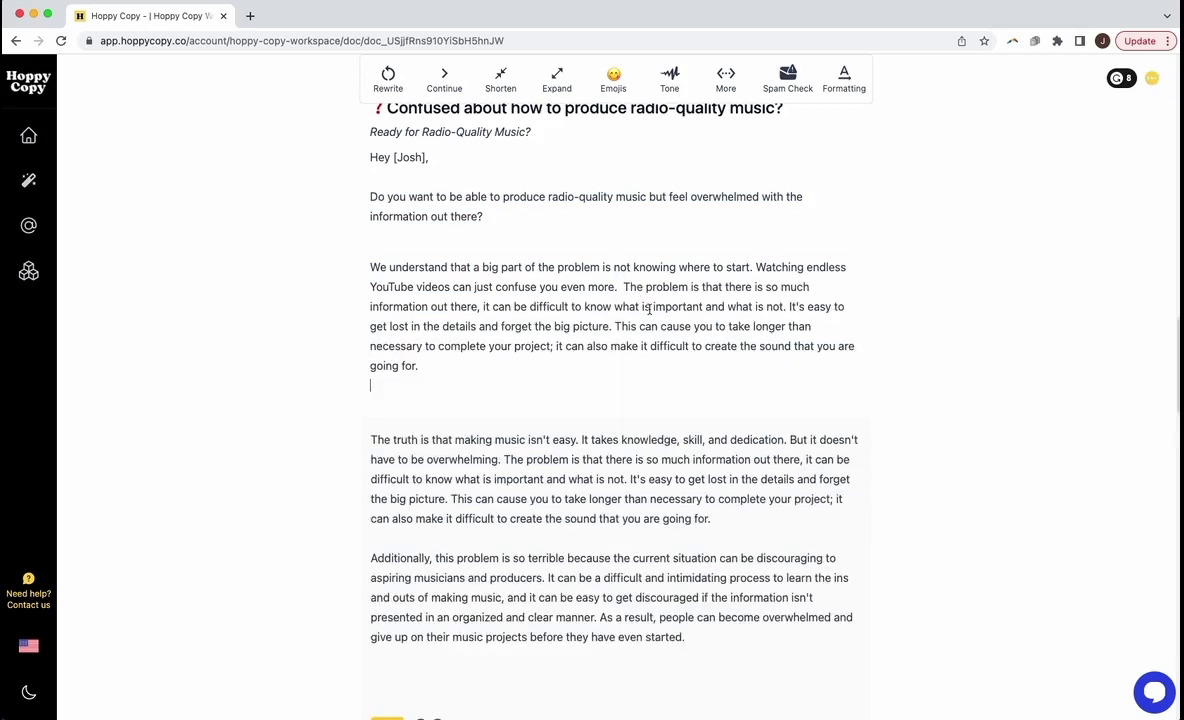
- Close the AI suggestions, remove the blank lines, and start a new paragraph at 'Watching'
scroll(830, 570, "down", 1)
left_click(852, 689)
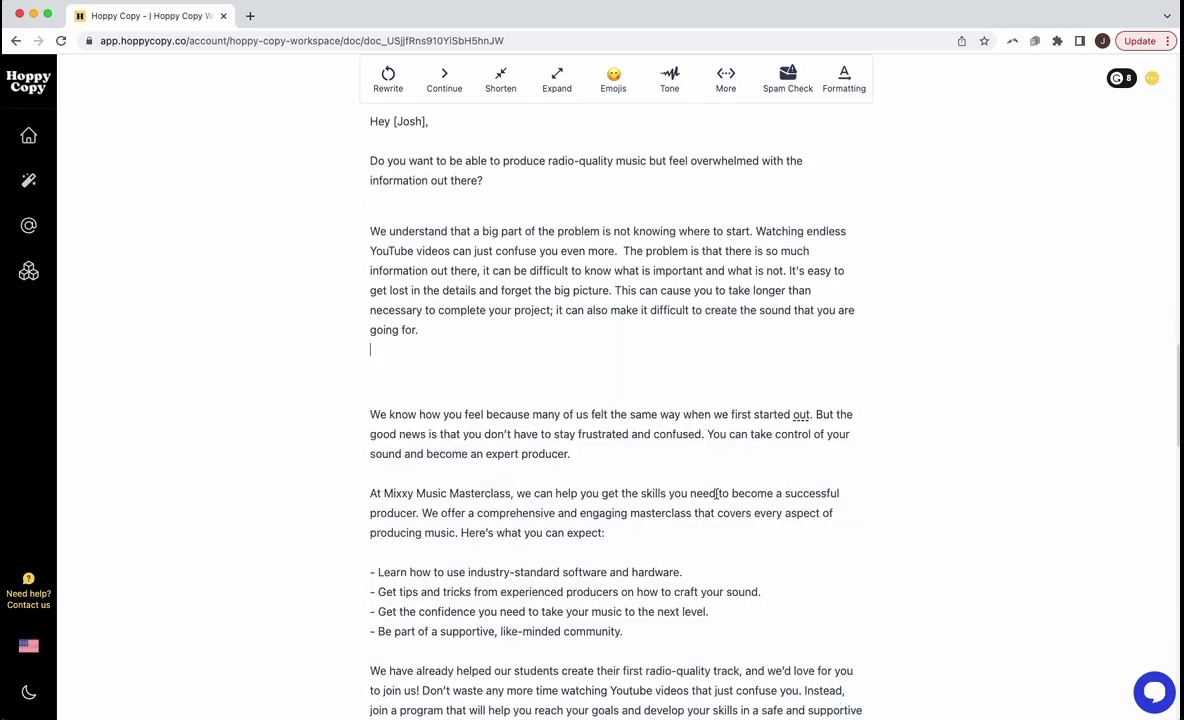
left_click(515, 384)
key("BackSpace")
key("BackSpace")
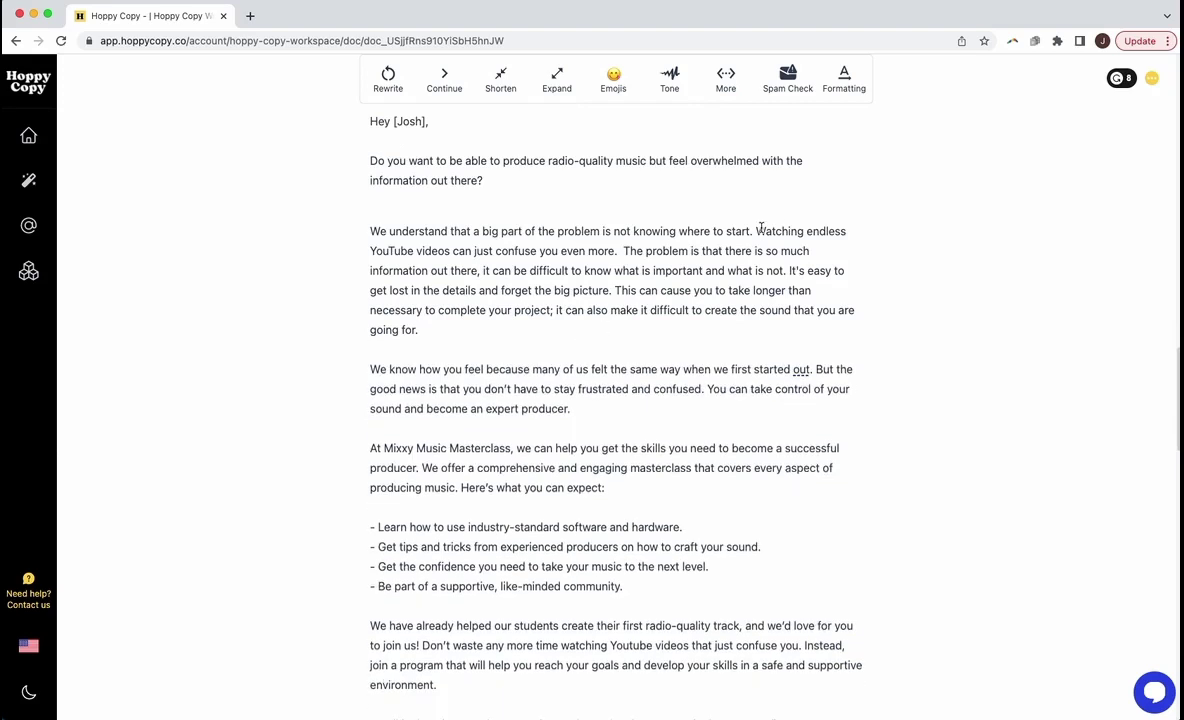
left_click(756, 231)
key("Return")
key("Return")
key("BackSpace")
key("BackSpace")
key("Return")
key("Return")
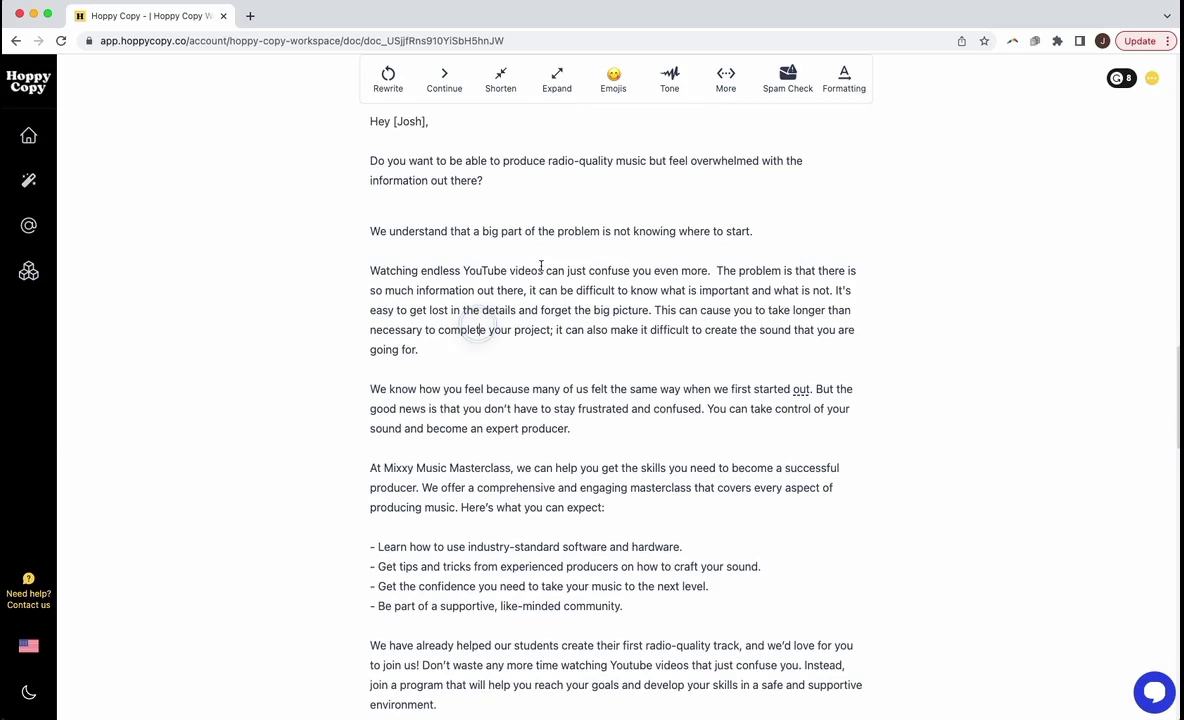
- Replace 'The problem is that t' with 'T' so the sentence begins 'There is so much information'
scroll(715, 338, "up", 1)
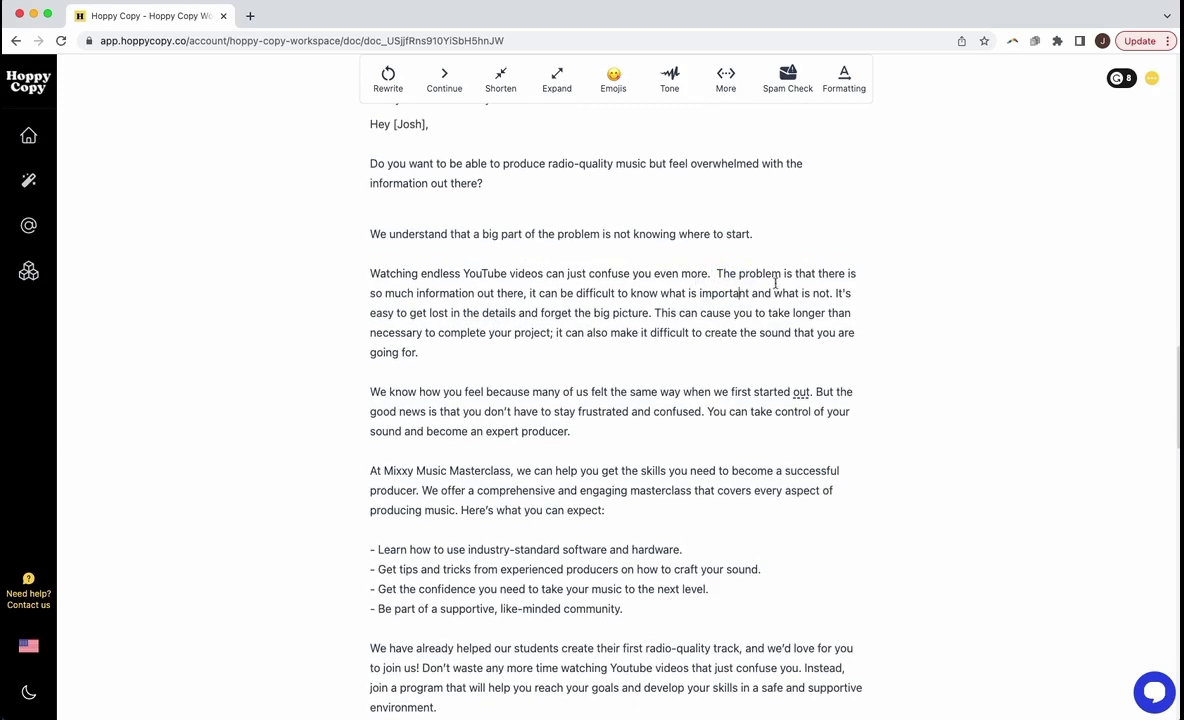
left_click_drag(717, 273, 824, 273)
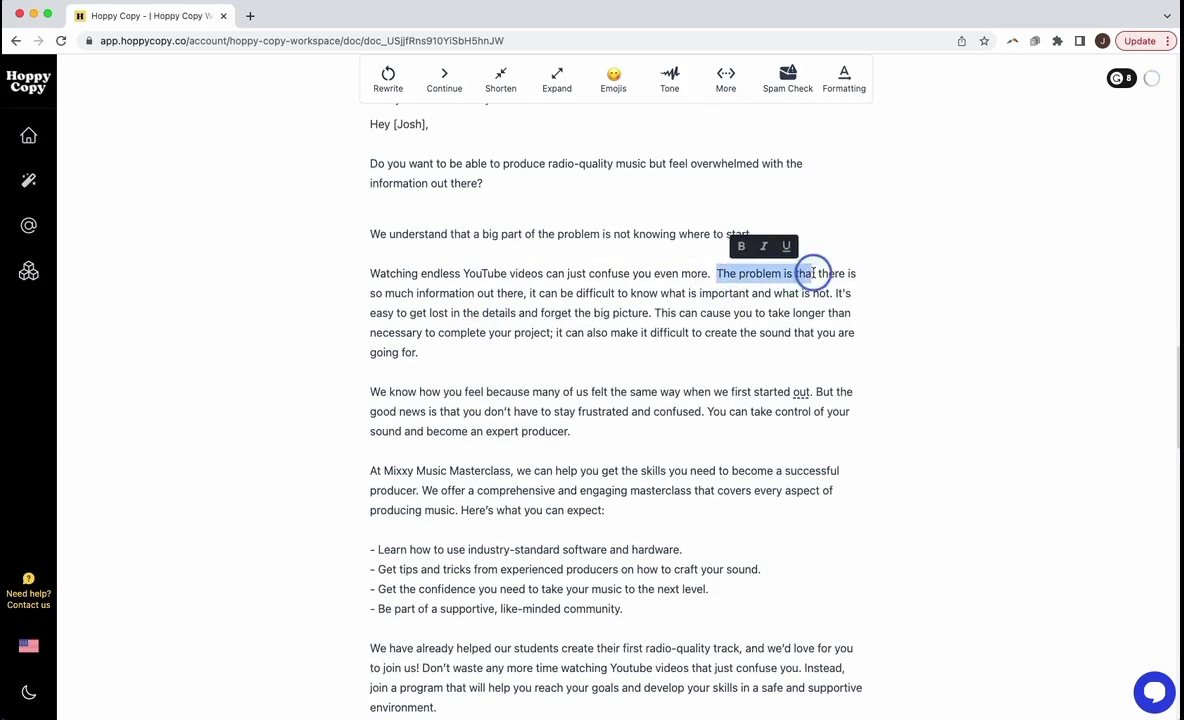
type("T")
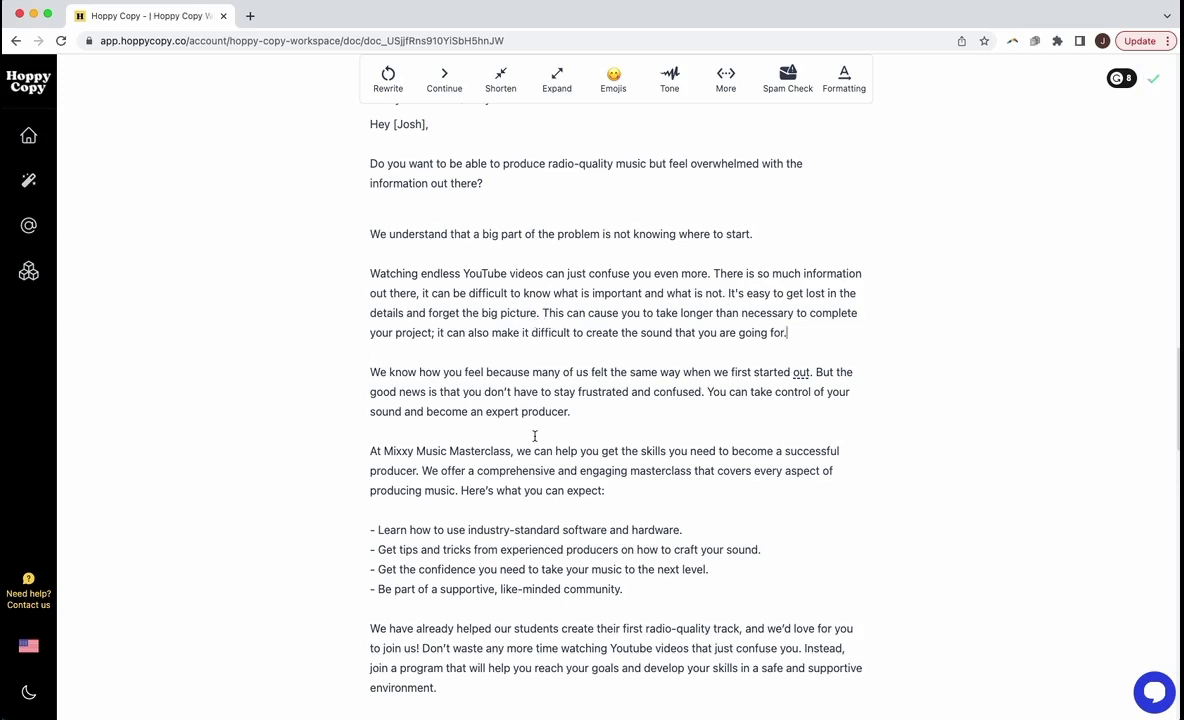
left_click(623, 425)
left_click_drag(541, 372, 855, 372)
- Replace 'We know how you feel because m' with 'M' so the paragraph opens 'Many of us'
key("BackSpace")
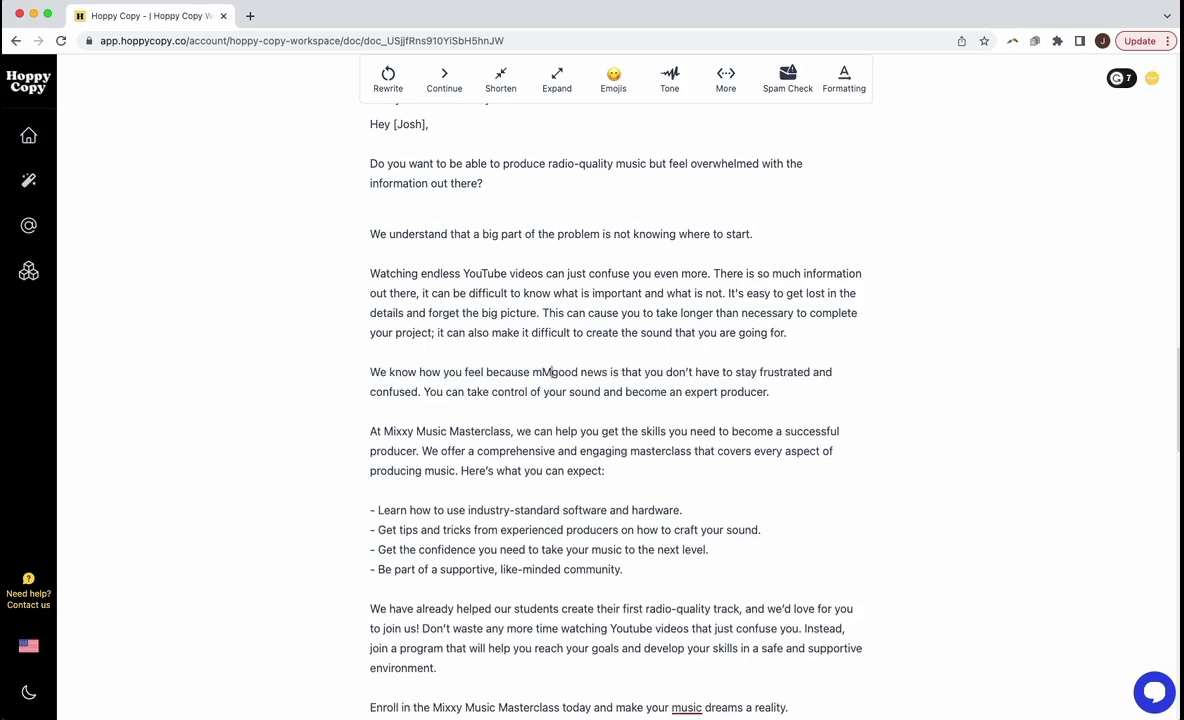
key("ctrl+z")
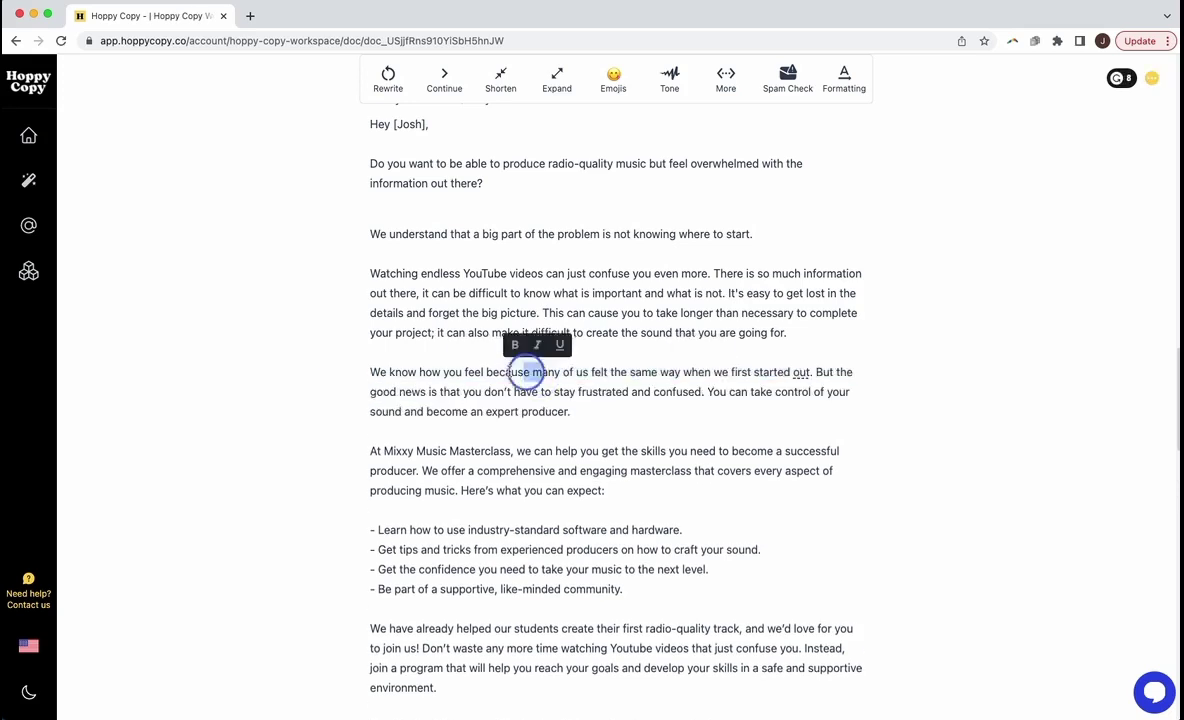
left_click_drag(541, 372, 365, 374)
type("M")
left_click(403, 393)
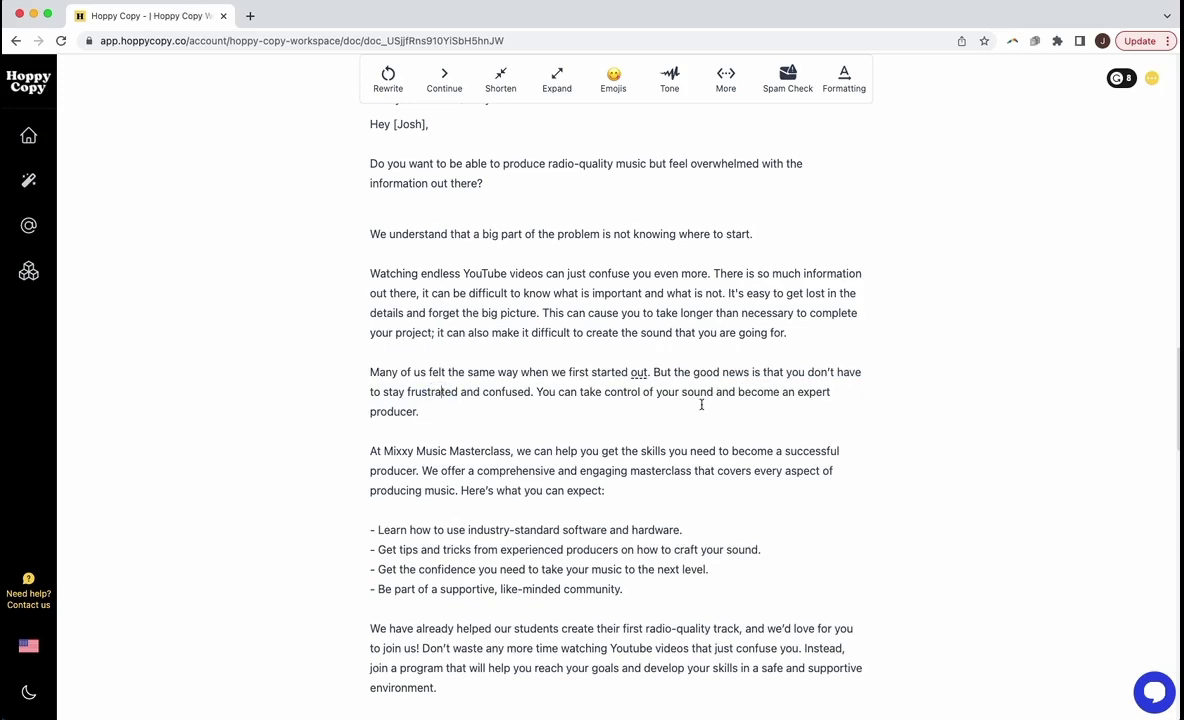
left_click(636, 374)
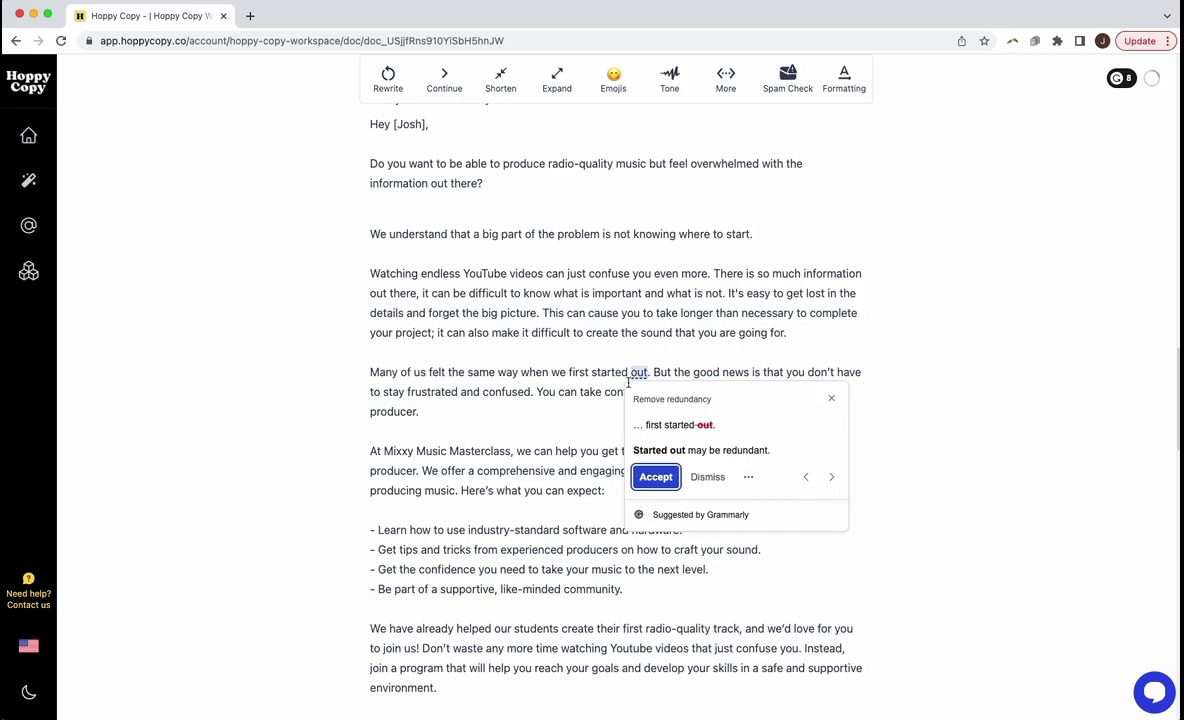
left_click(484, 385)
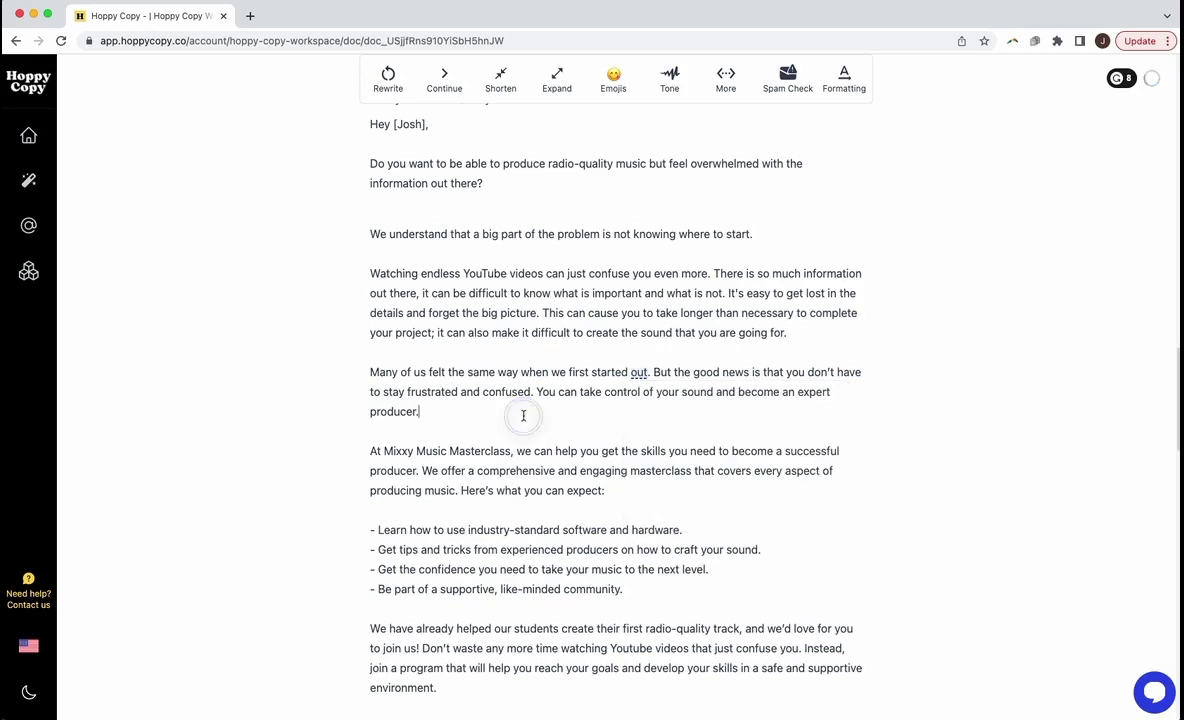
- Change 'felt the same way' to 'had the same experience'
double_click(478, 372)
left_click_drag(466, 372, 430, 372)
key("BackSpace")
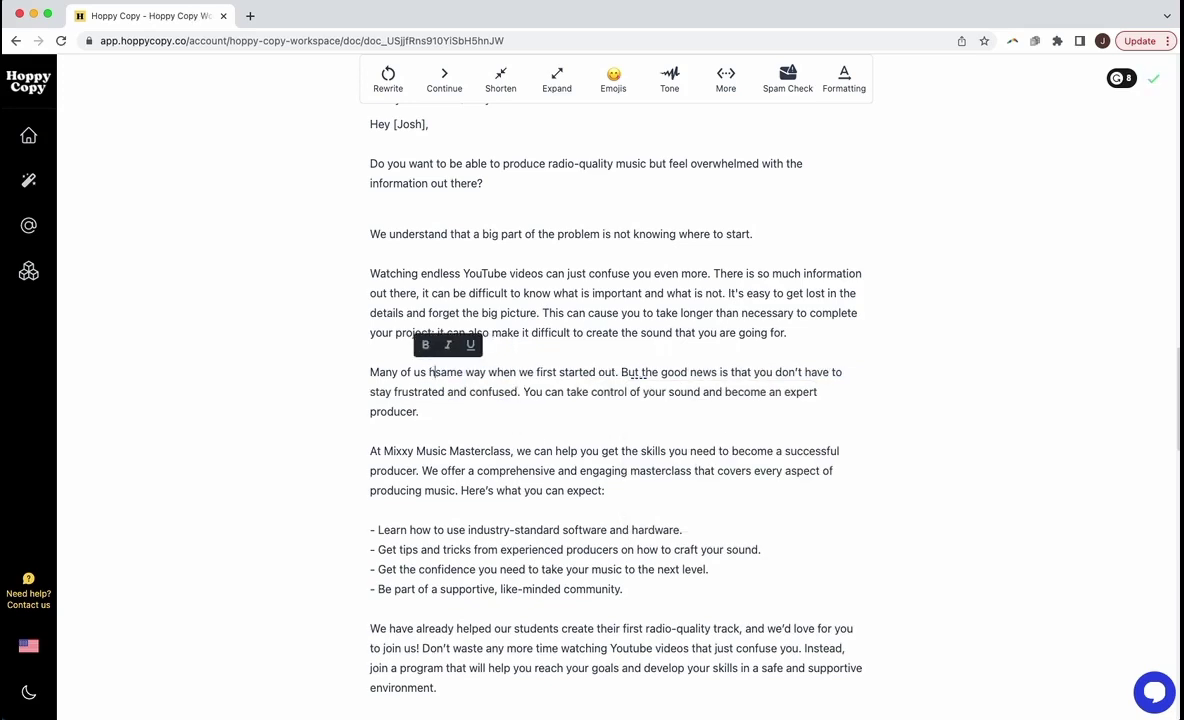
type("had the same expe")
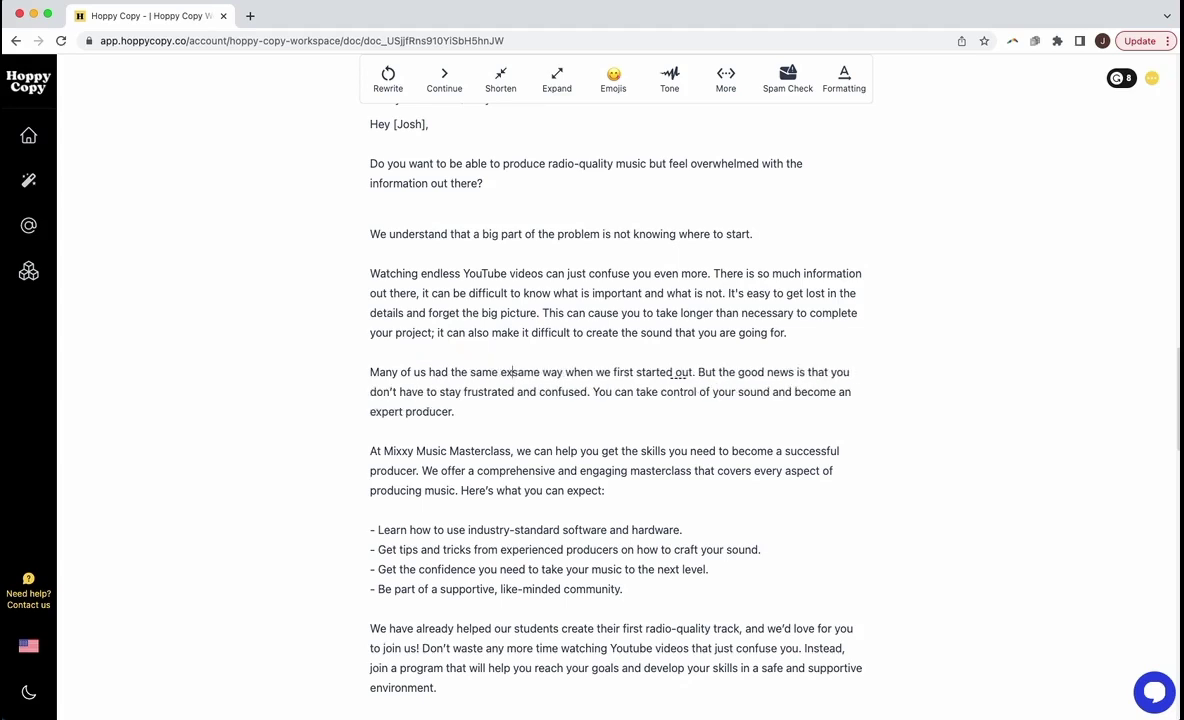
type("rience")
key("Delete")
key("Delete")
key("Delete")
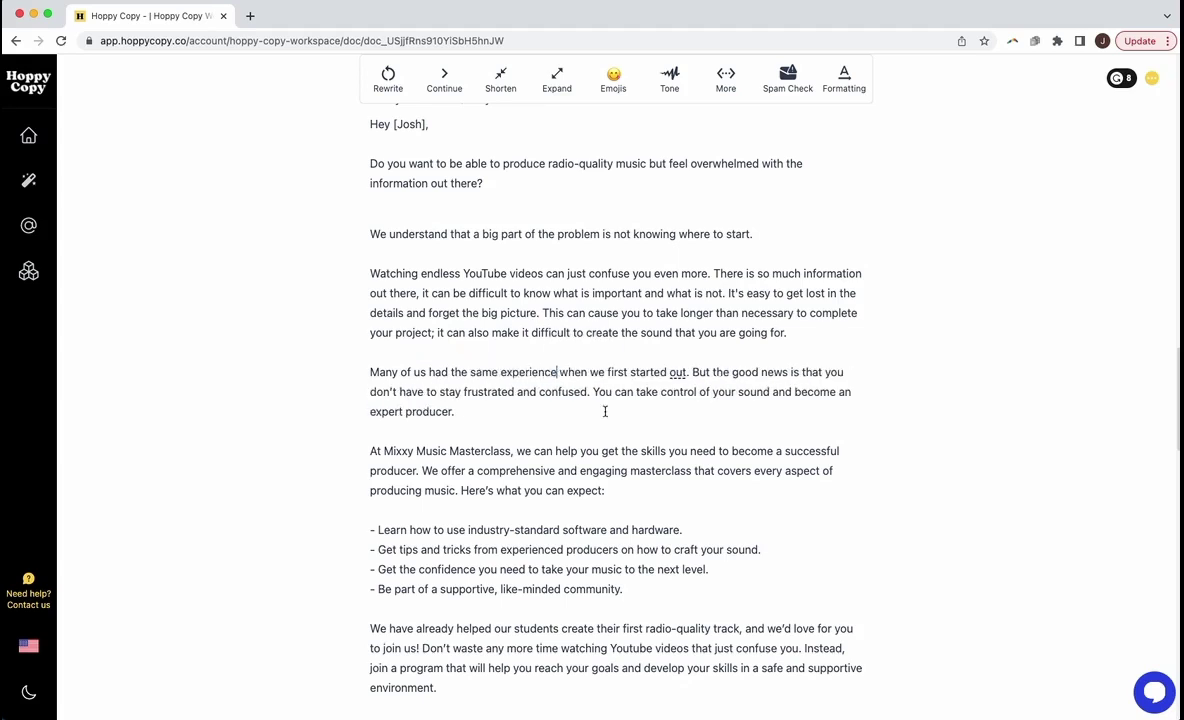
- Delete the stray empty line further down the email
left_click_drag(616, 409, 752, 360)
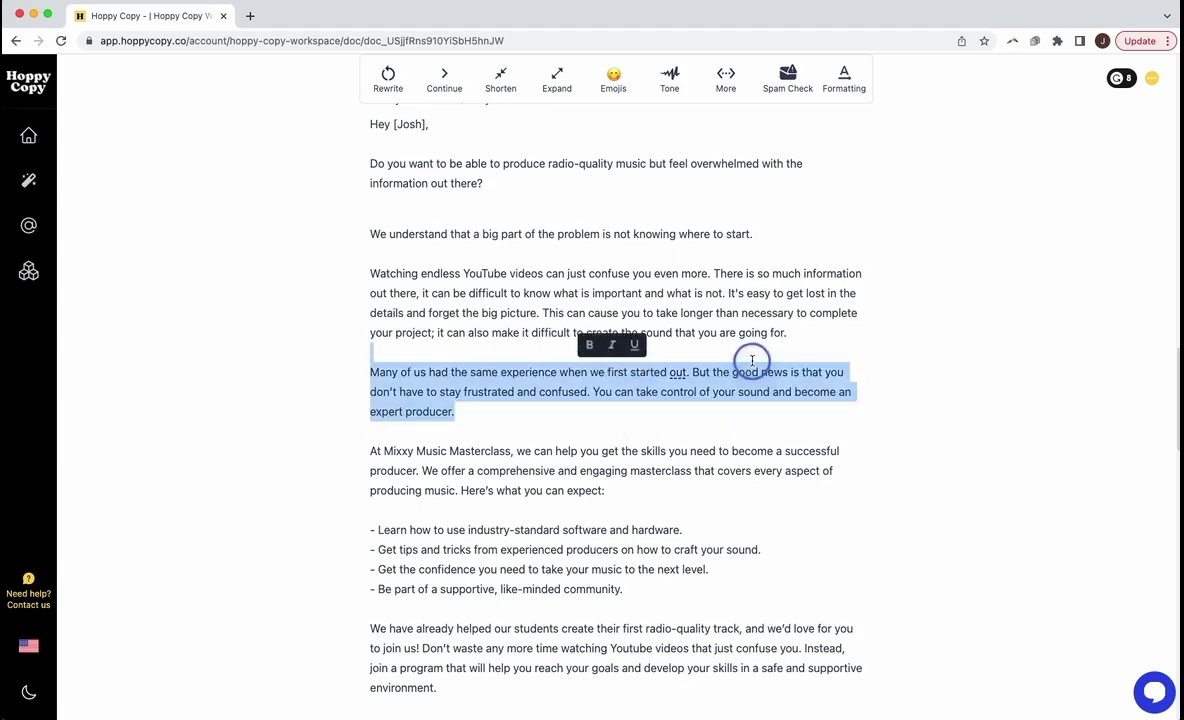
left_click(719, 410)
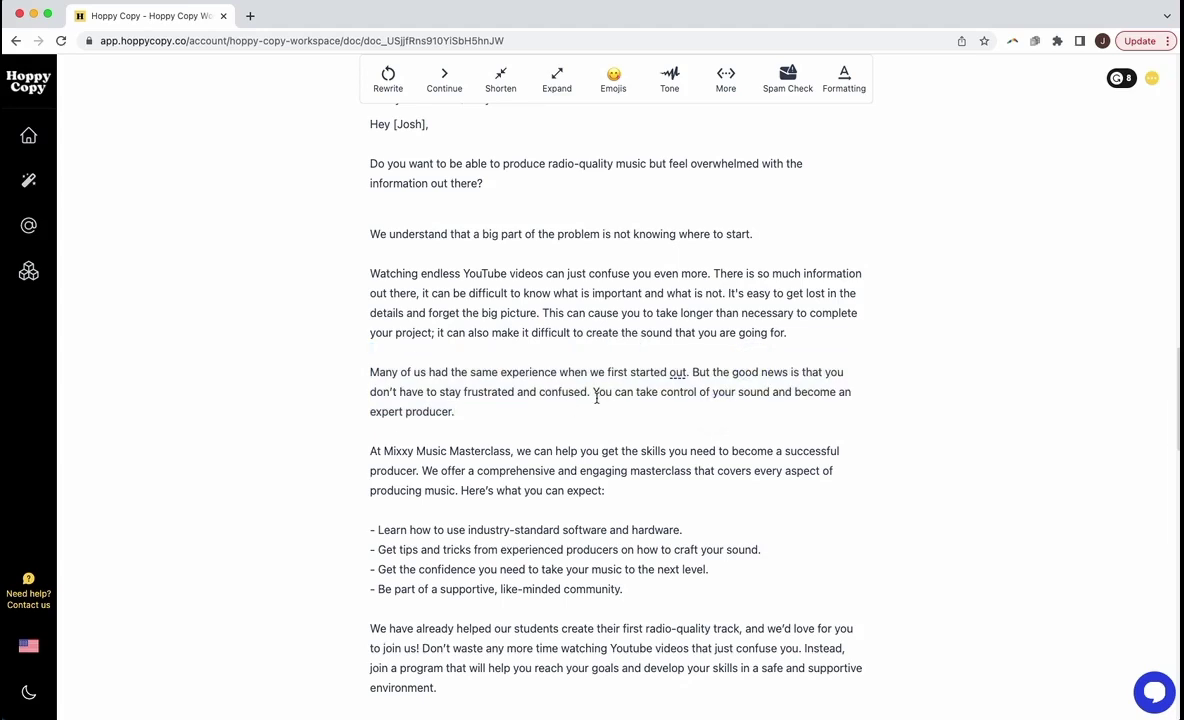
left_click_drag(597, 398, 603, 410)
left_click(545, 420)
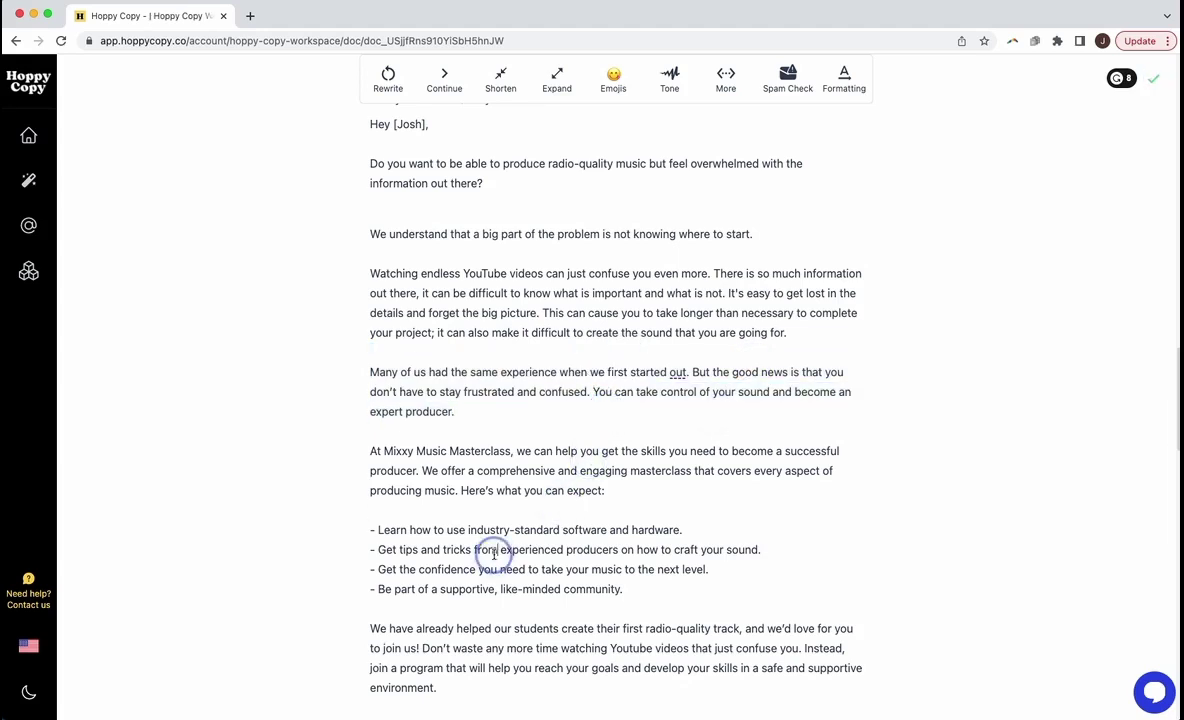
scroll(513, 409, "down", 3)
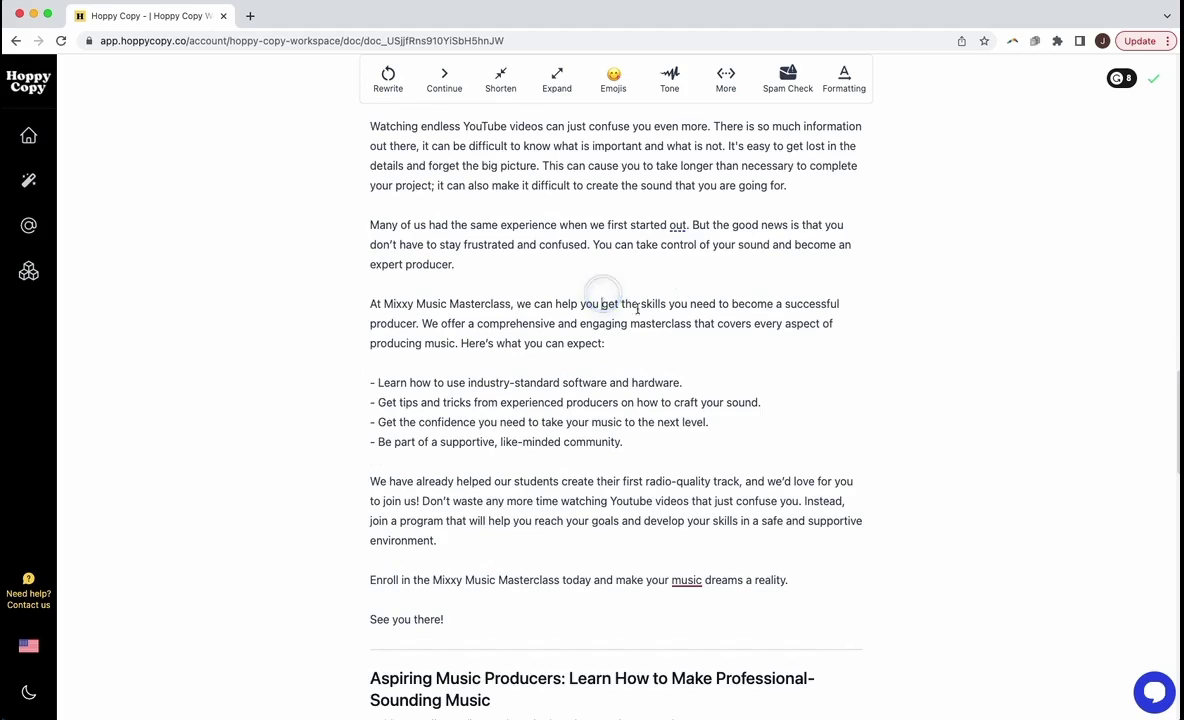
left_click(719, 341)
scroll(523, 585, "up", 5)
scroll(525, 570, "down", 2)
left_click(435, 295)
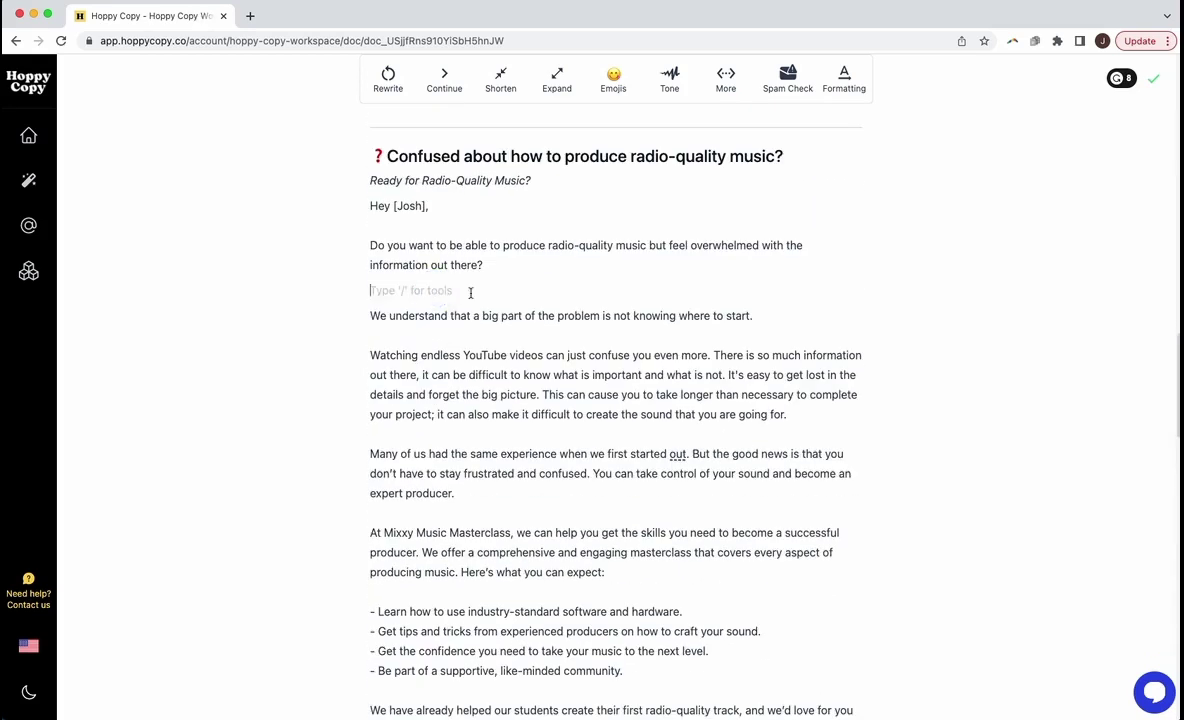
key("BackSpace")
left_click(539, 415)
scroll(581, 447, "down", 7)
scroll(581, 447, "up", 5)
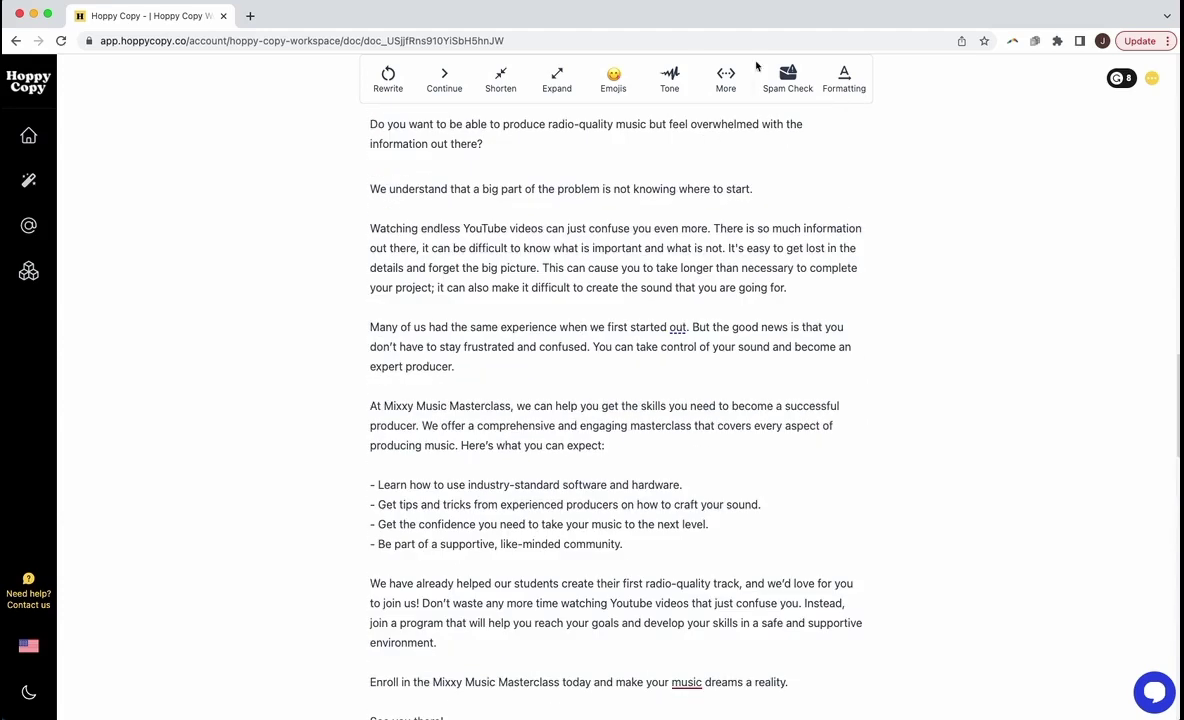
- Generate AI headline suggestions for the 'At Mixxy Music Masterclass' paragraph and browse to the third set
left_click(727, 74)
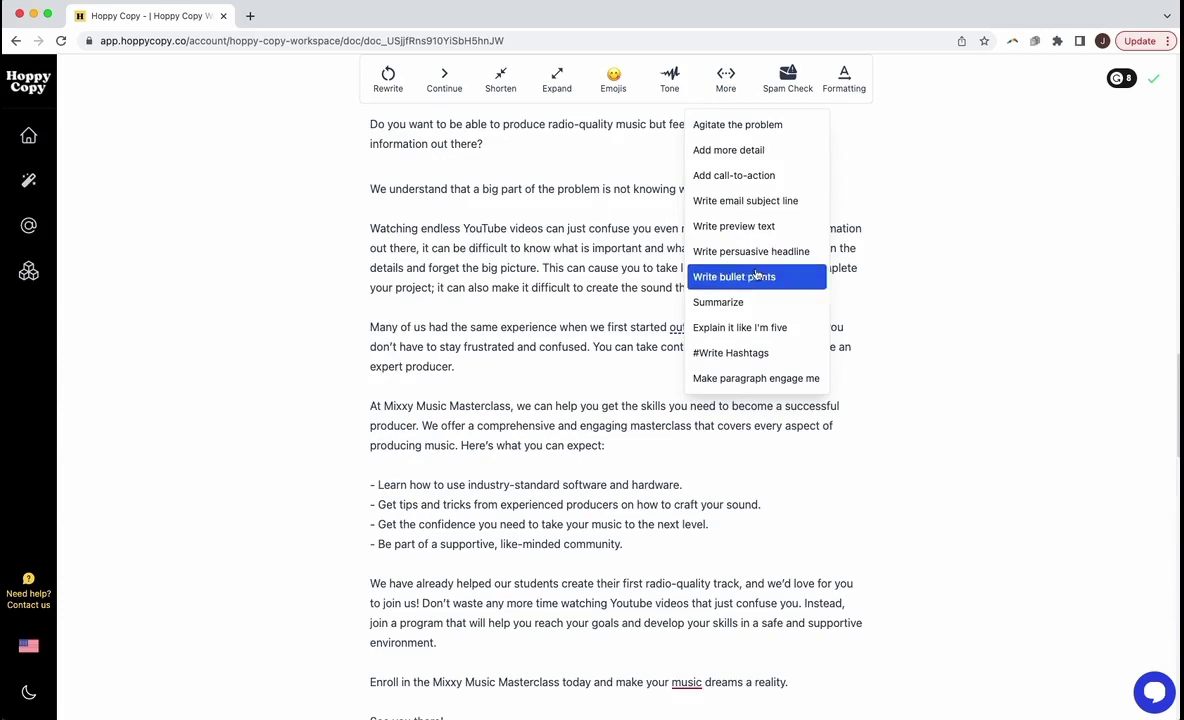
left_click(750, 251)
left_click_drag(638, 454, 304, 410)
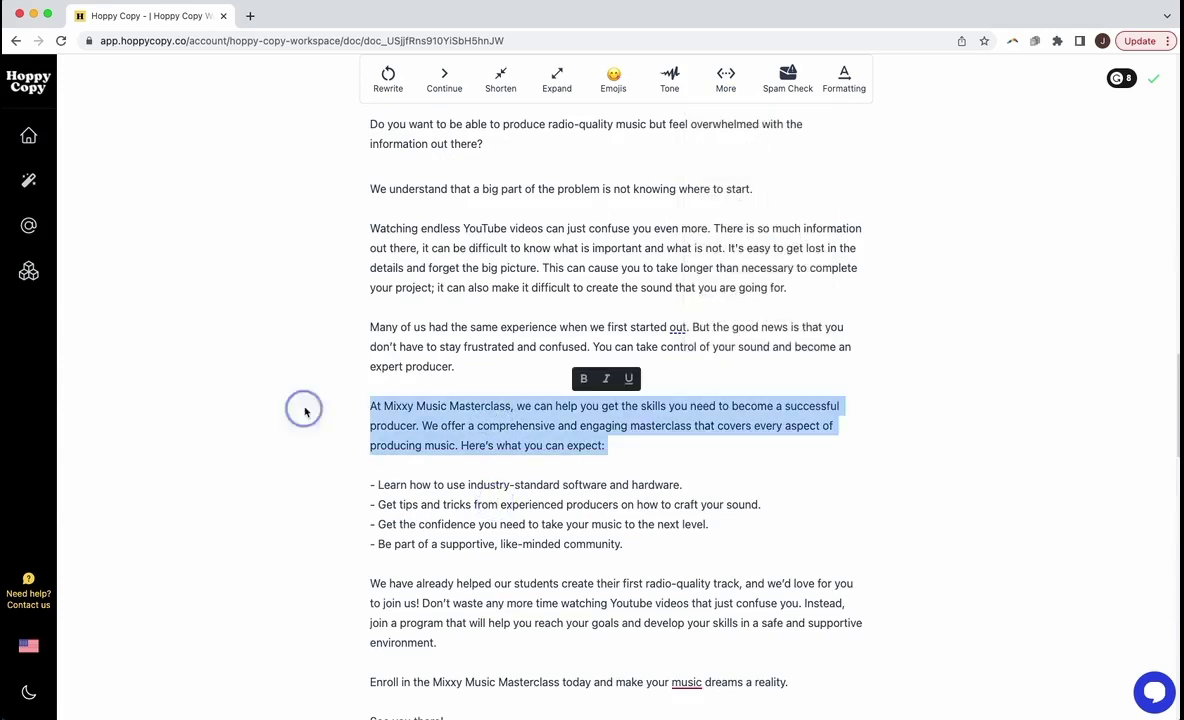
left_click(726, 74)
left_click(738, 226)
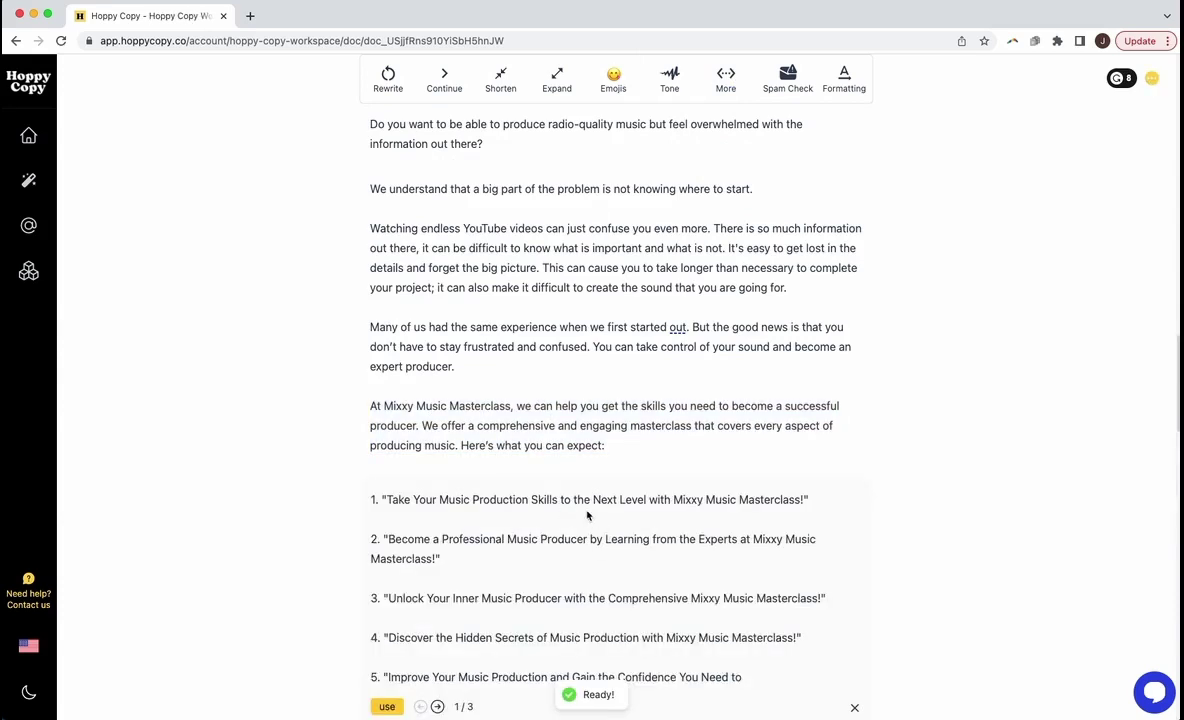
left_click(438, 707)
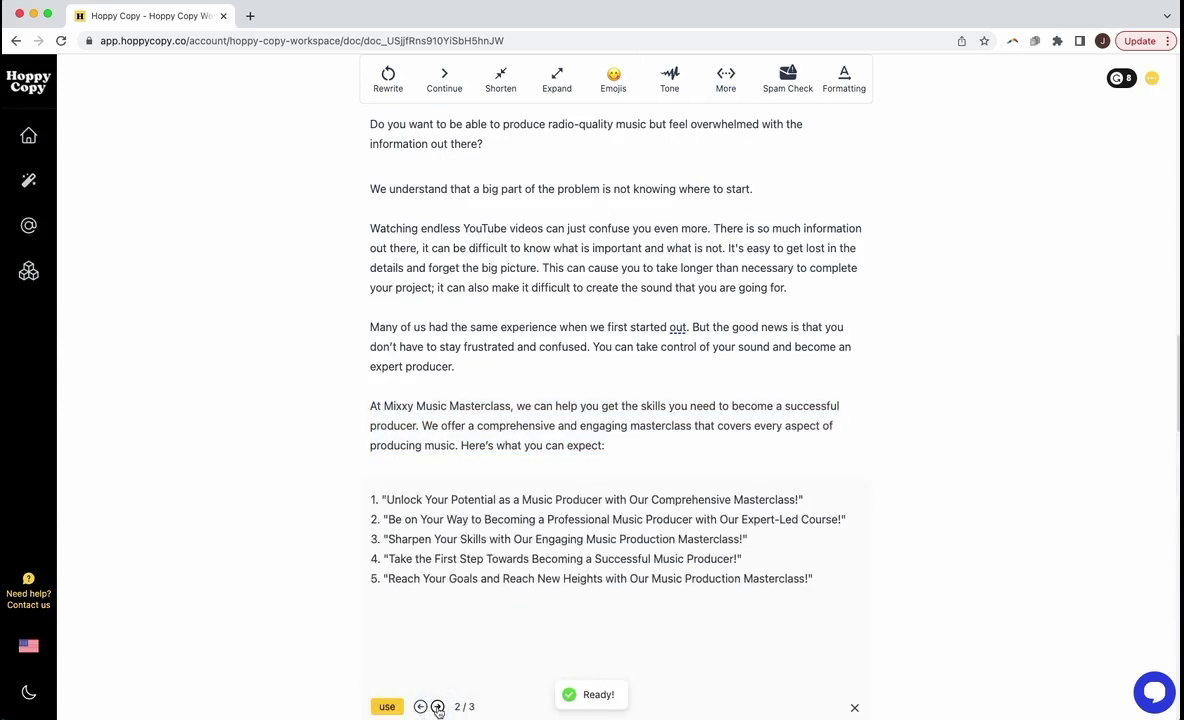
left_click(438, 707)
scroll(440, 706, "down", 5)
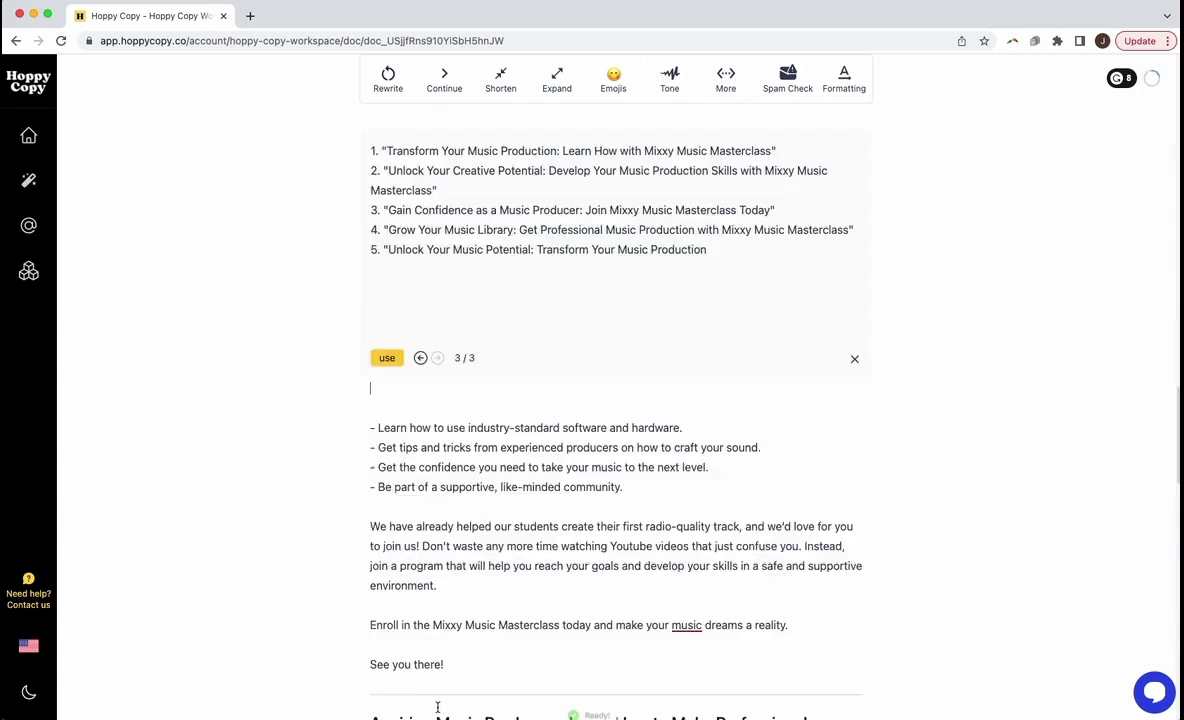
scroll(440, 706, "up", 3)
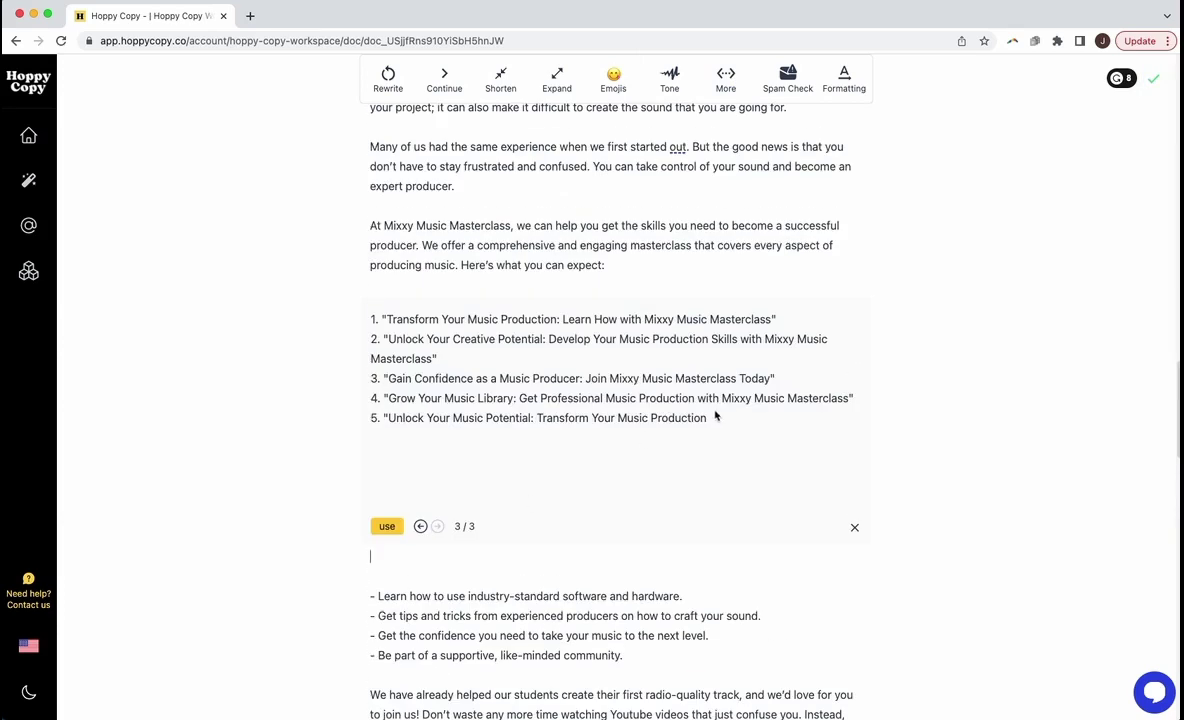
- Paste the fifth suggested headline above the paragraph in bold, prefixed with 'Now you Can'
left_click_drag(715, 417, 389, 418)
key("ctrl+c")
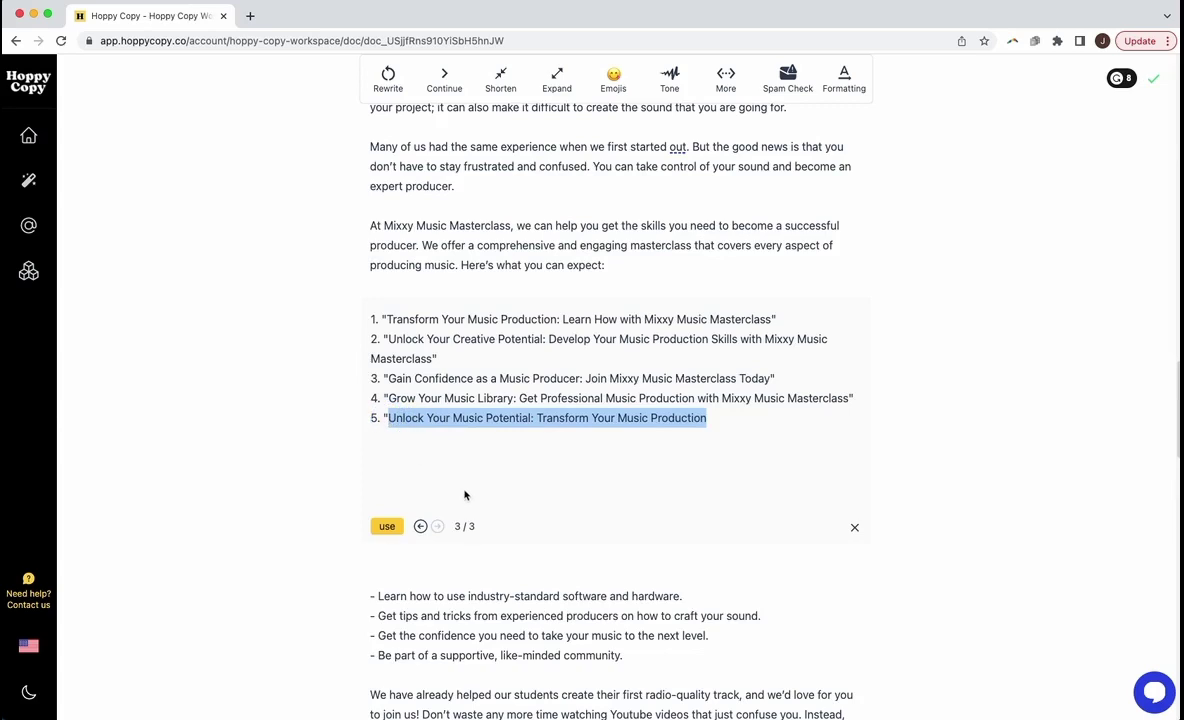
left_click(372, 205)
key("ctrl+v")
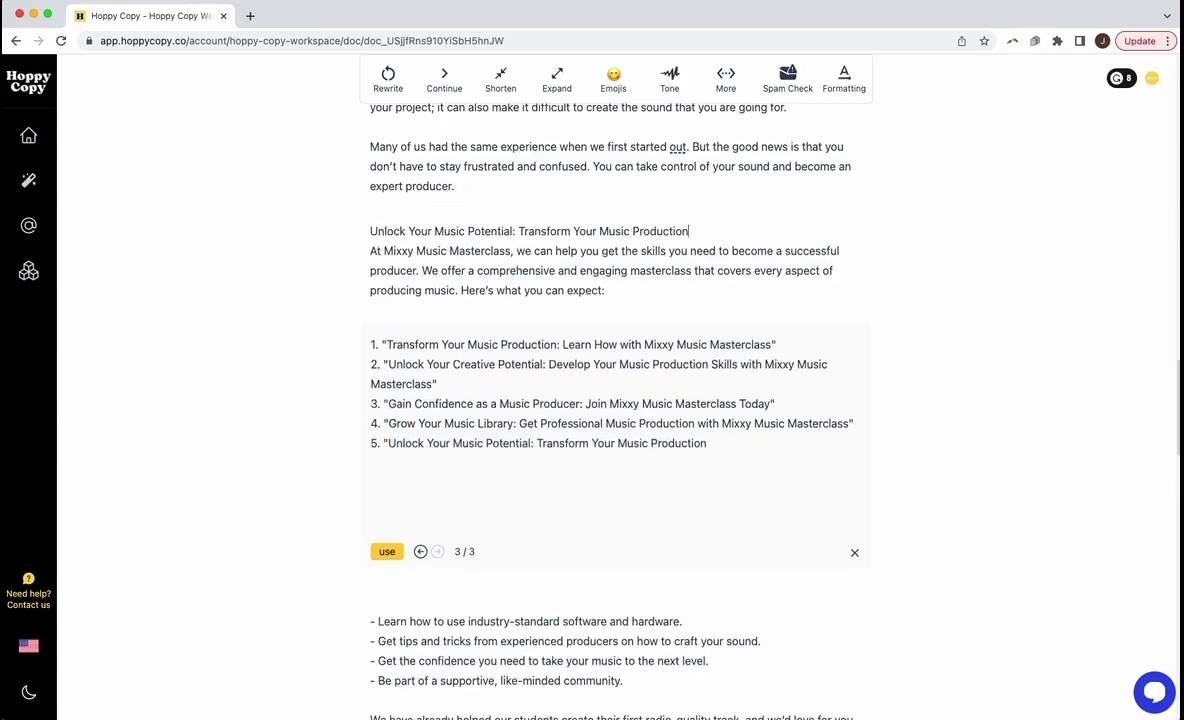
key("shift+Home")
key("Left")
type("No")
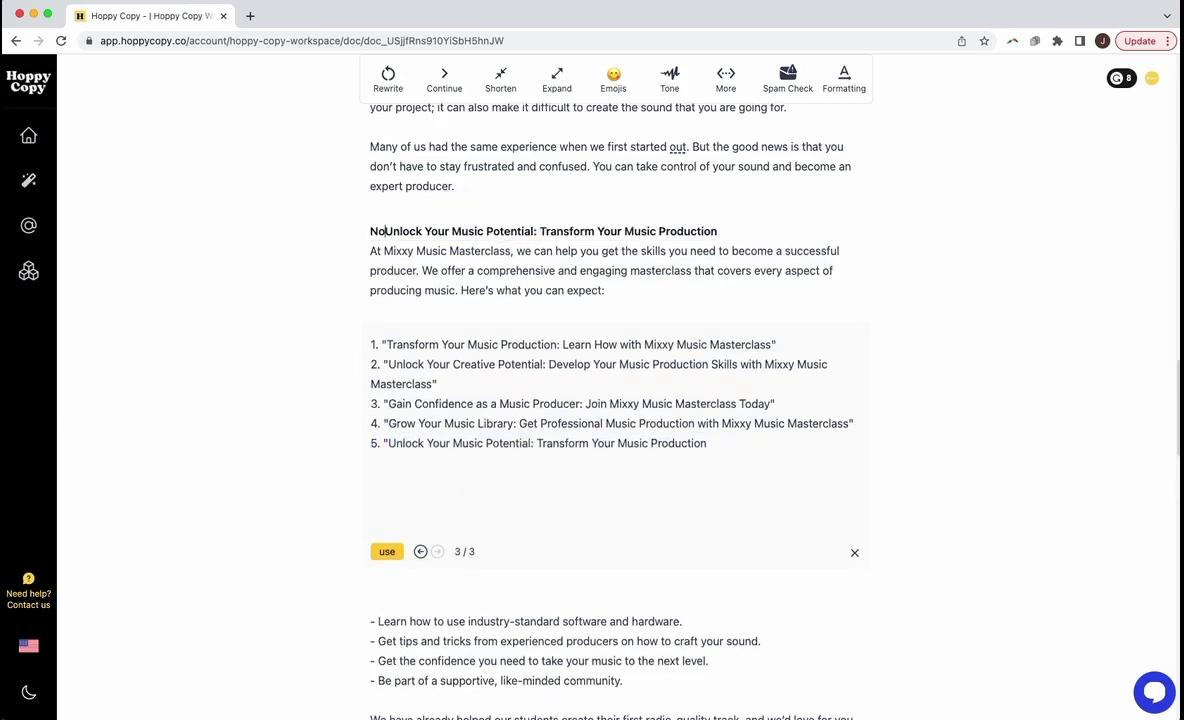
type("w you Can")
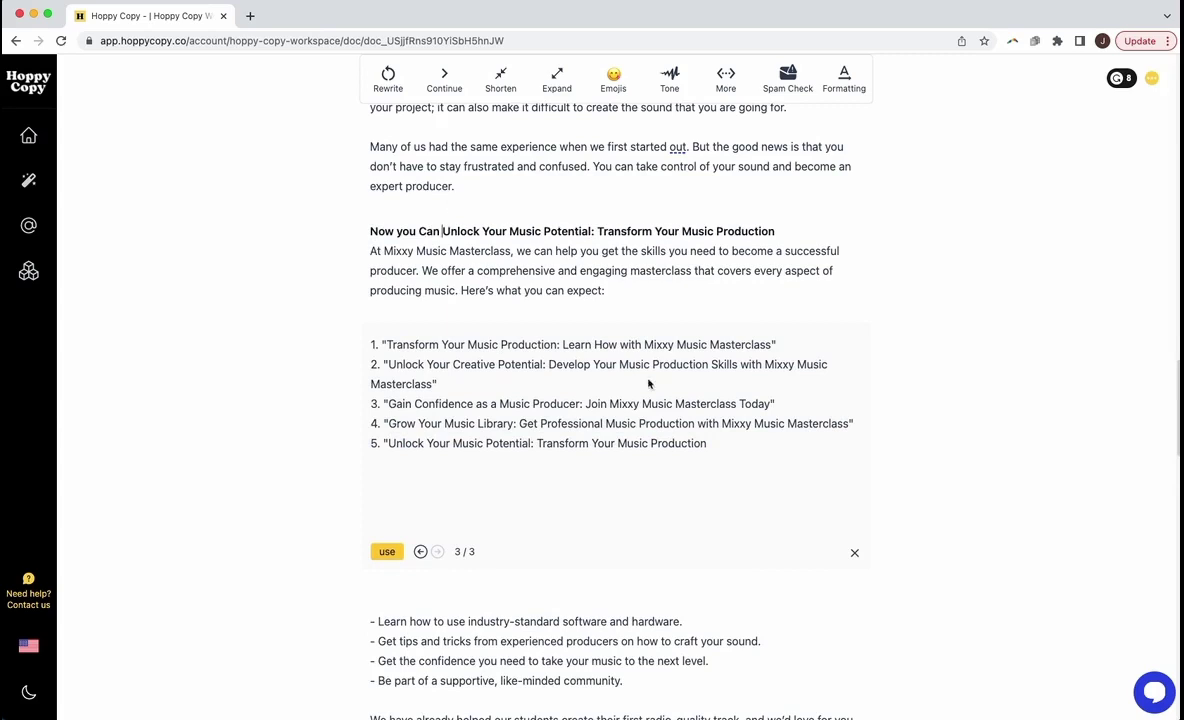
left_click(772, 230)
key("Return")
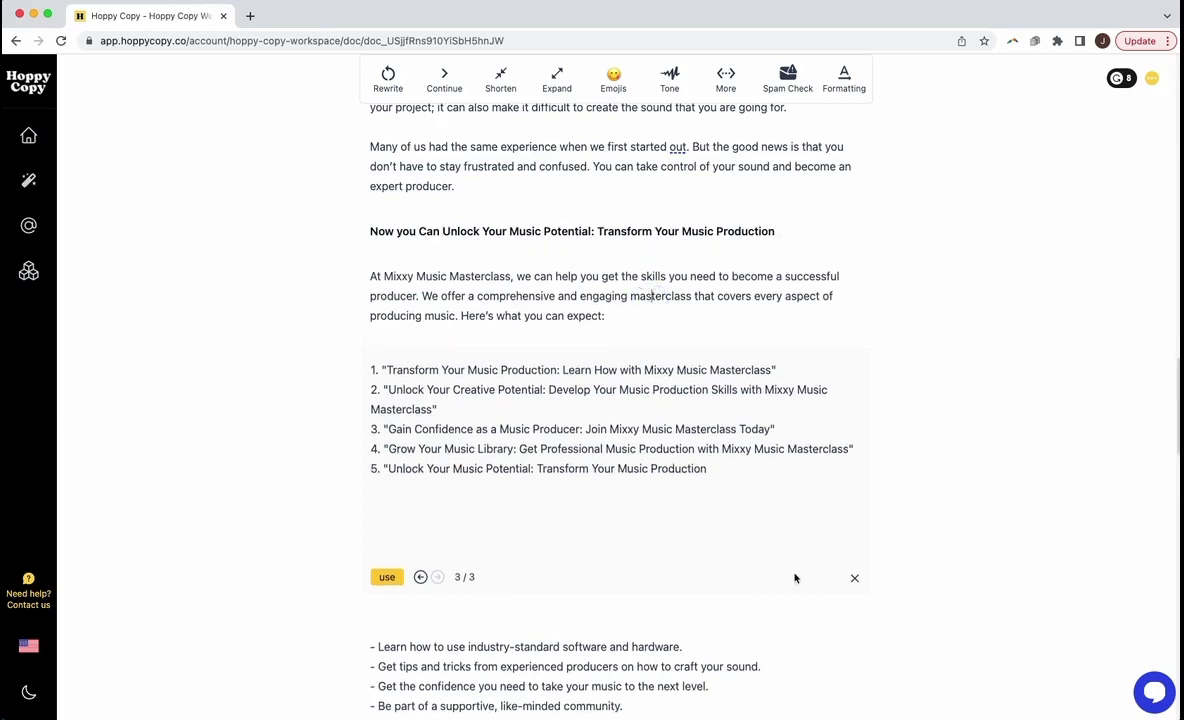
- Close the headline suggestions and remove the extra blank lines around the new headline
left_click(854, 579)
key("BackSpace")
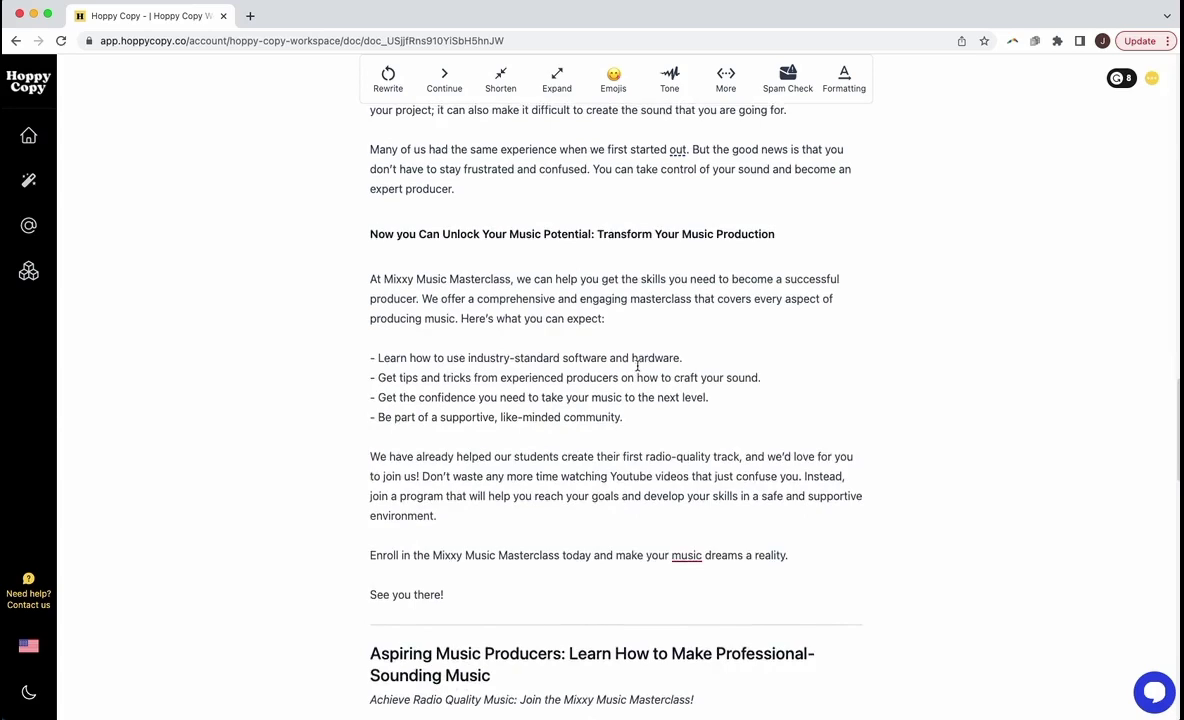
scroll(638, 360, "up", 1)
left_click(537, 290)
key("BackSpace")
- Generate emoji versions of the four bullet lines and browse to the third version
scroll(552, 400, "up", 3)
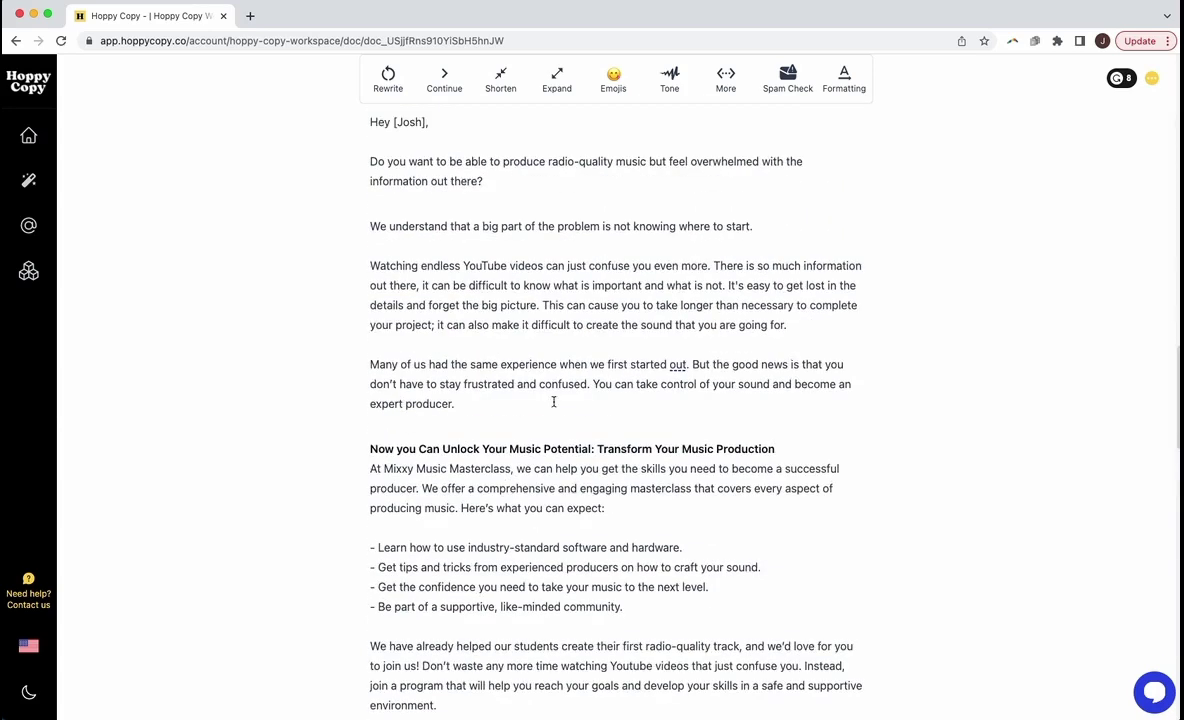
scroll(542, 430, "up", 2)
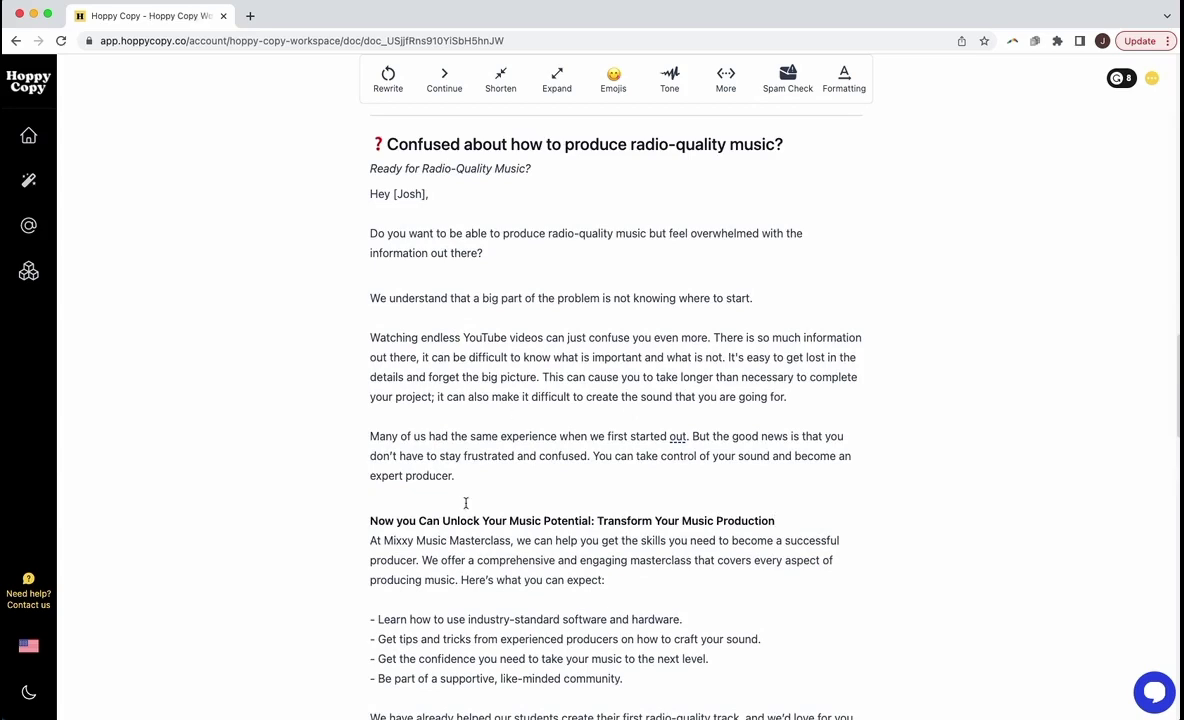
left_click_drag(621, 678, 340, 614)
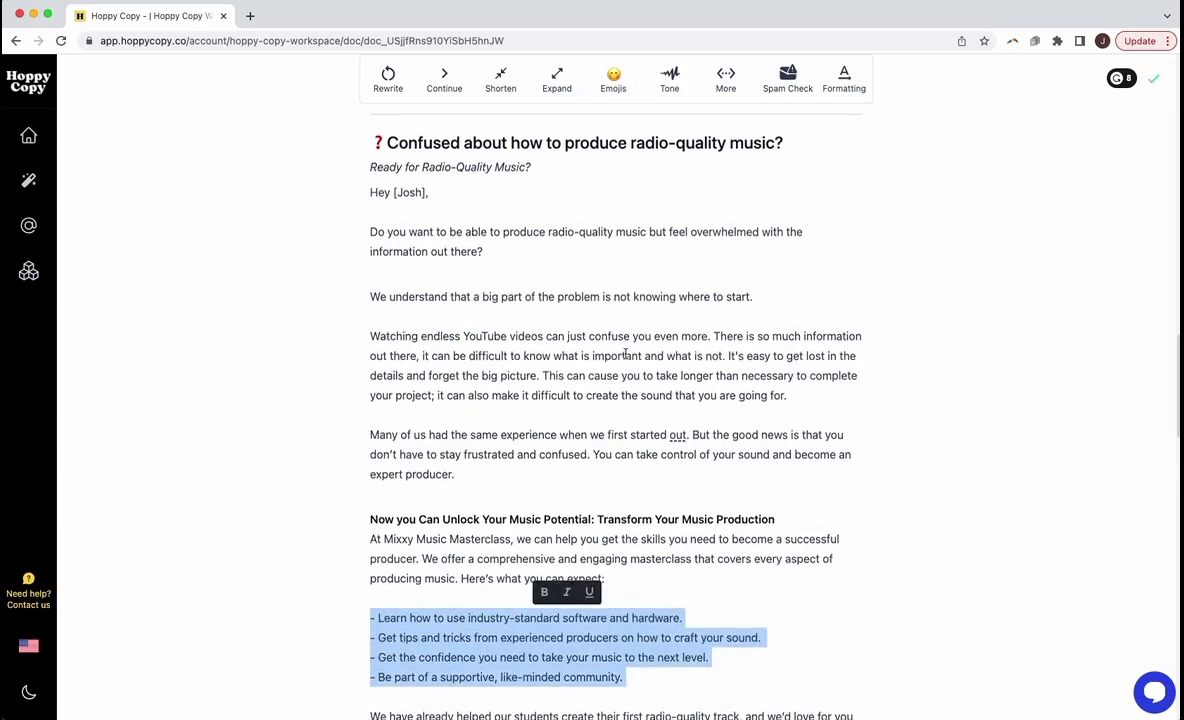
scroll(630, 95, "down", 2)
left_click(615, 84)
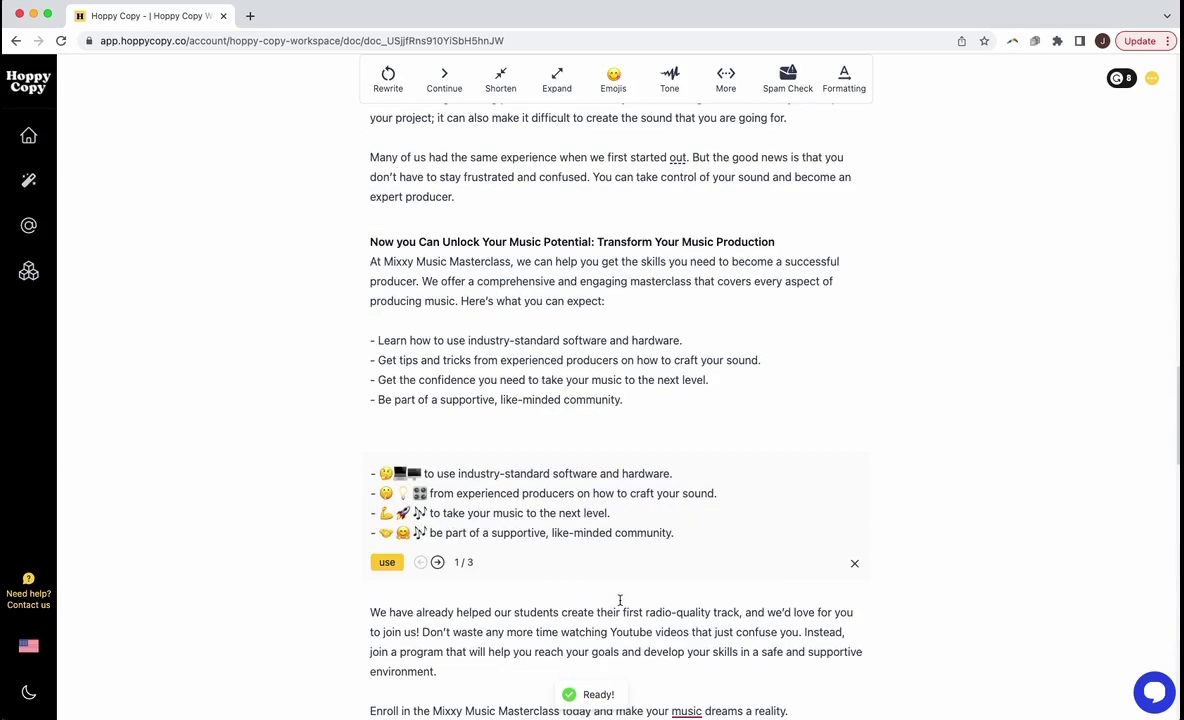
left_click(437, 563)
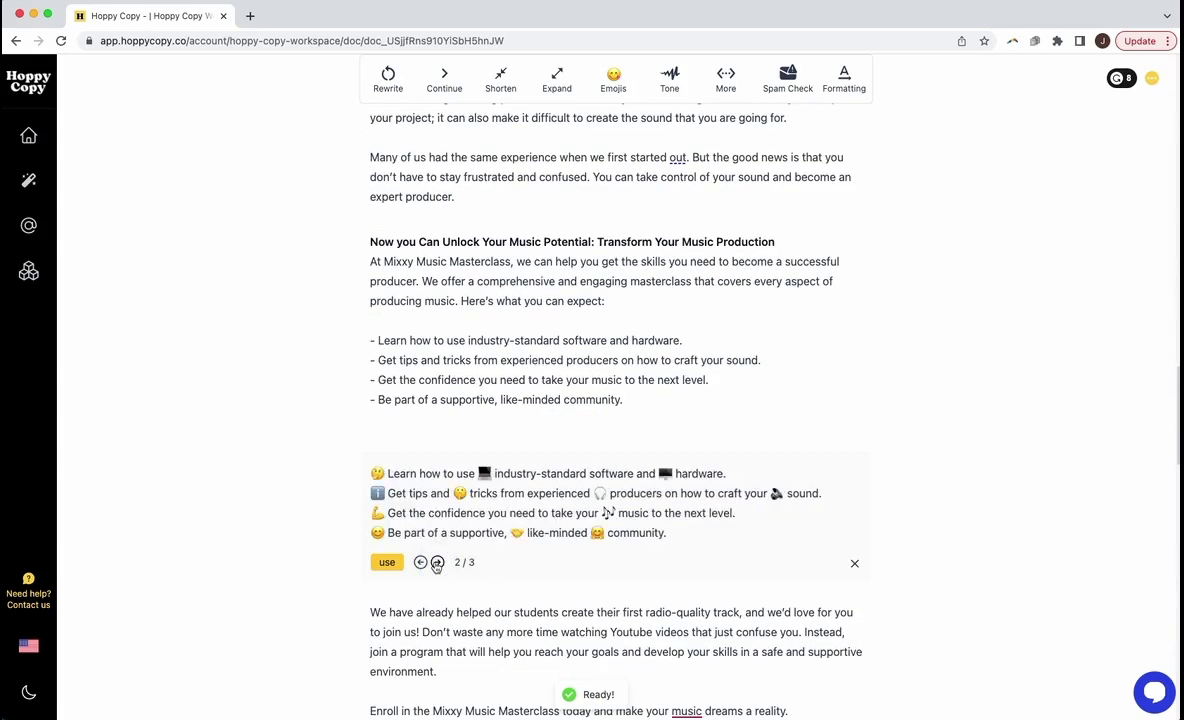
left_click(437, 563)
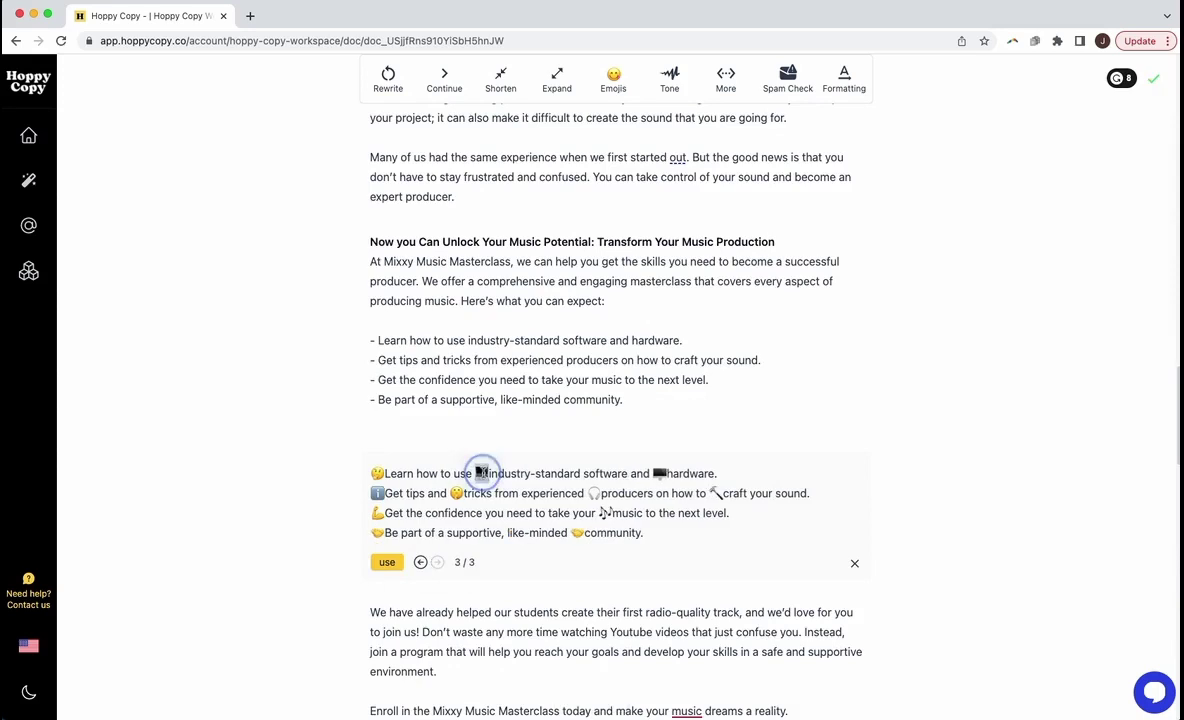
- Replace the first two bullets' dashes with the laptop and hammer emojis
double_click(373, 341)
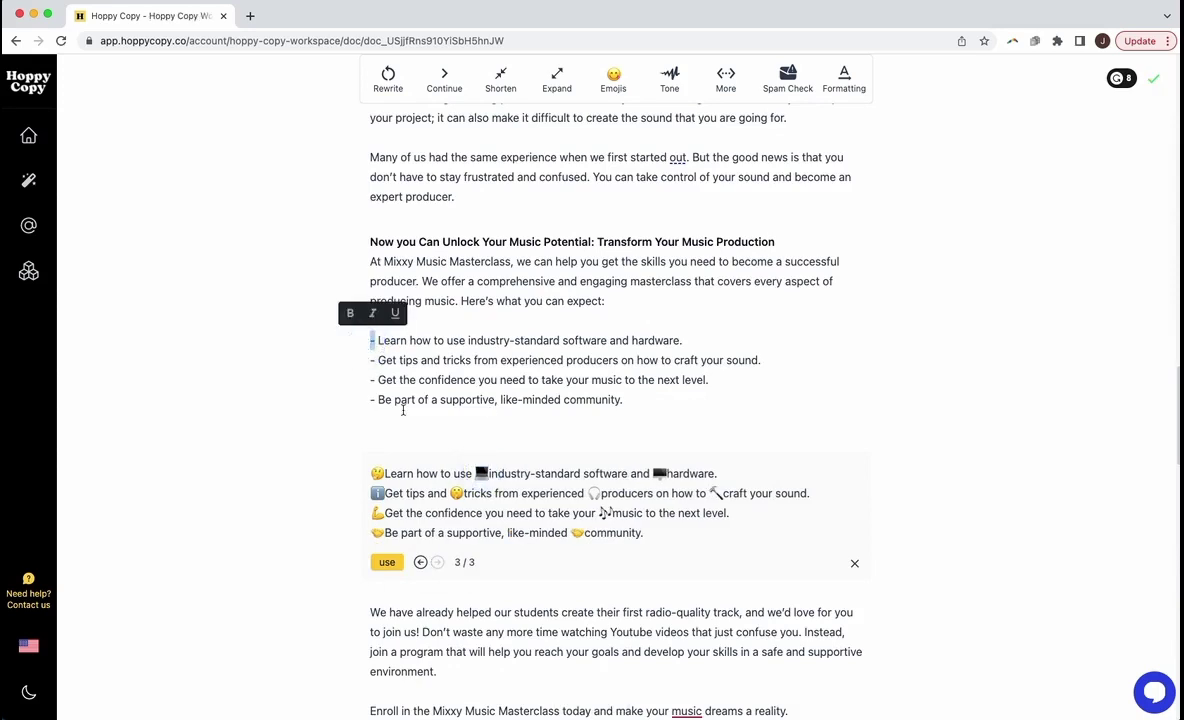
type("💻")
left_click(484, 513)
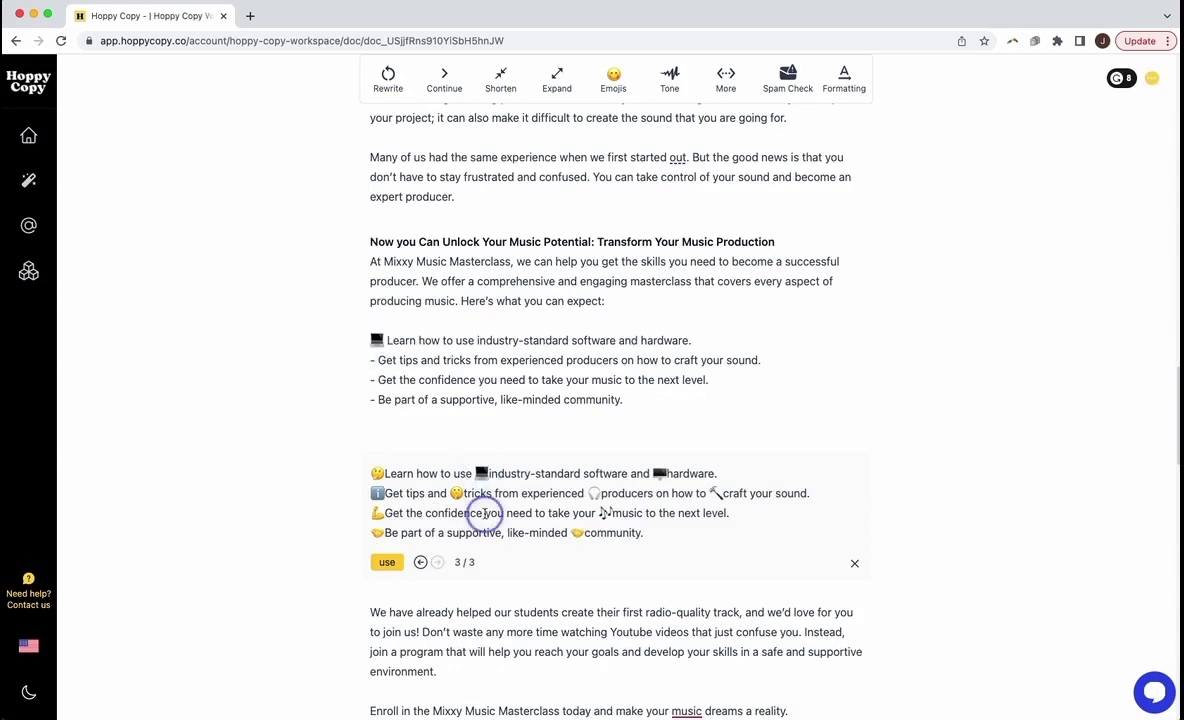
double_click(380, 493)
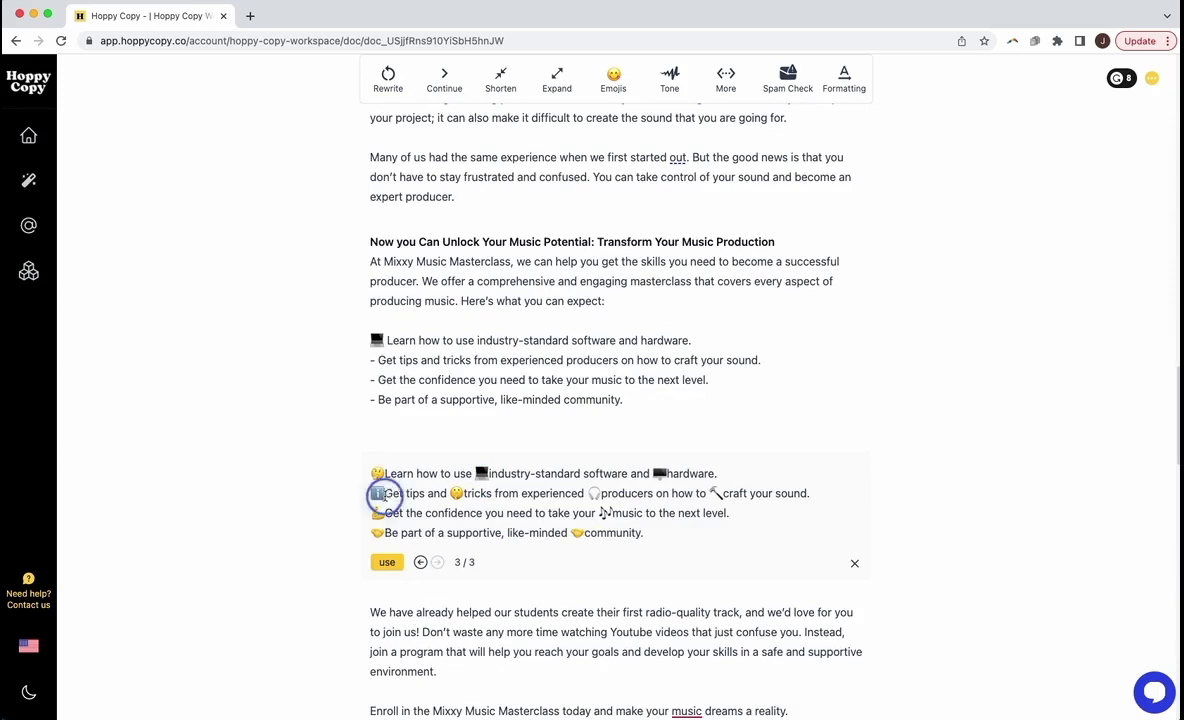
left_click(715, 493)
type("💻")
- Replace the confidence and community bullets' dashes with the flexed-arm and handshake emojis
double_click(375, 513)
key("super+c")
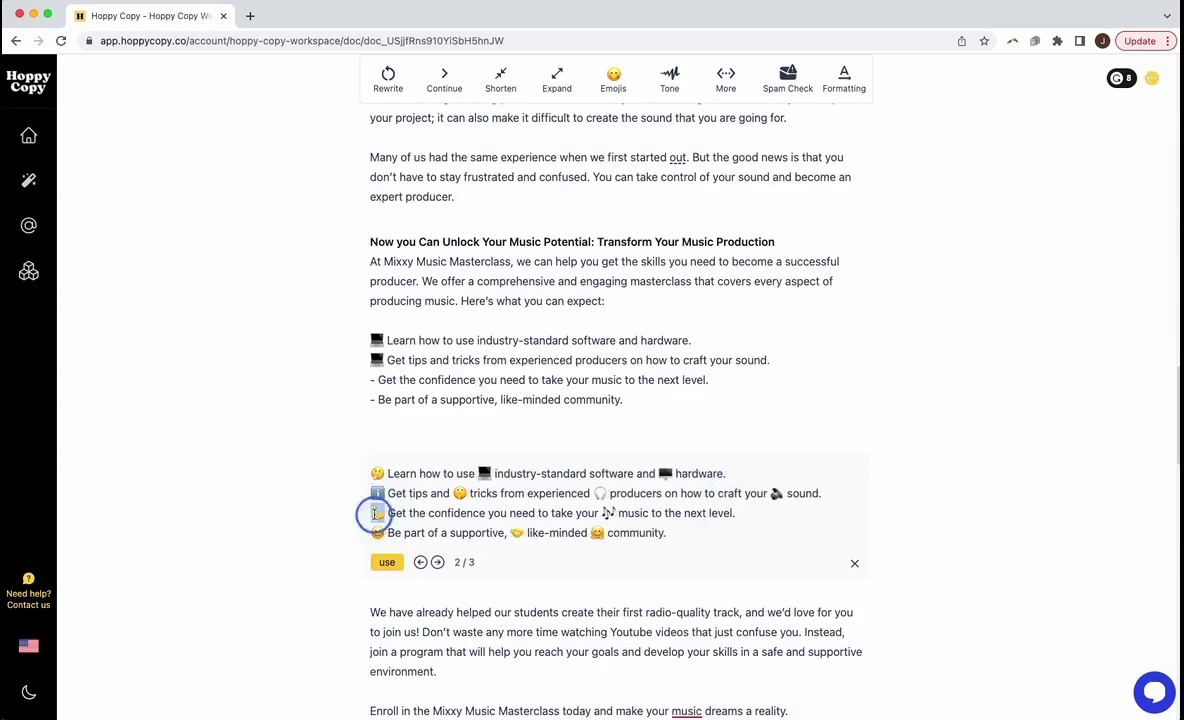
double_click(373, 379)
key("super+v")
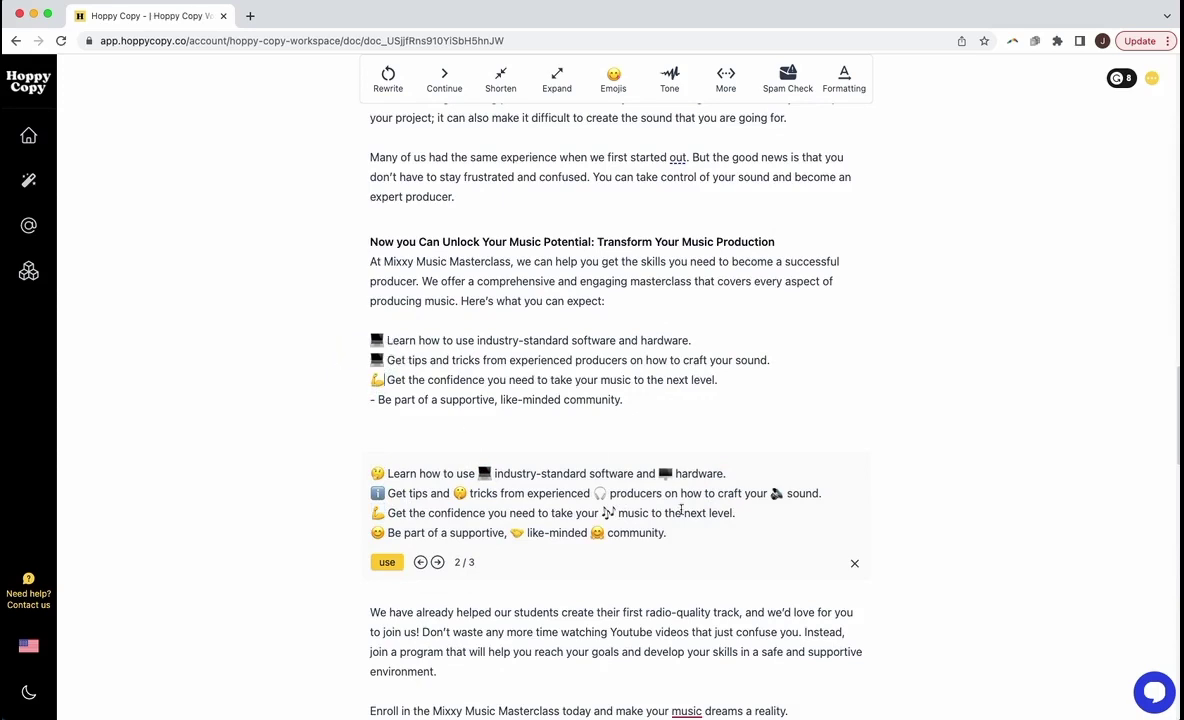
double_click(776, 493)
left_click(375, 517)
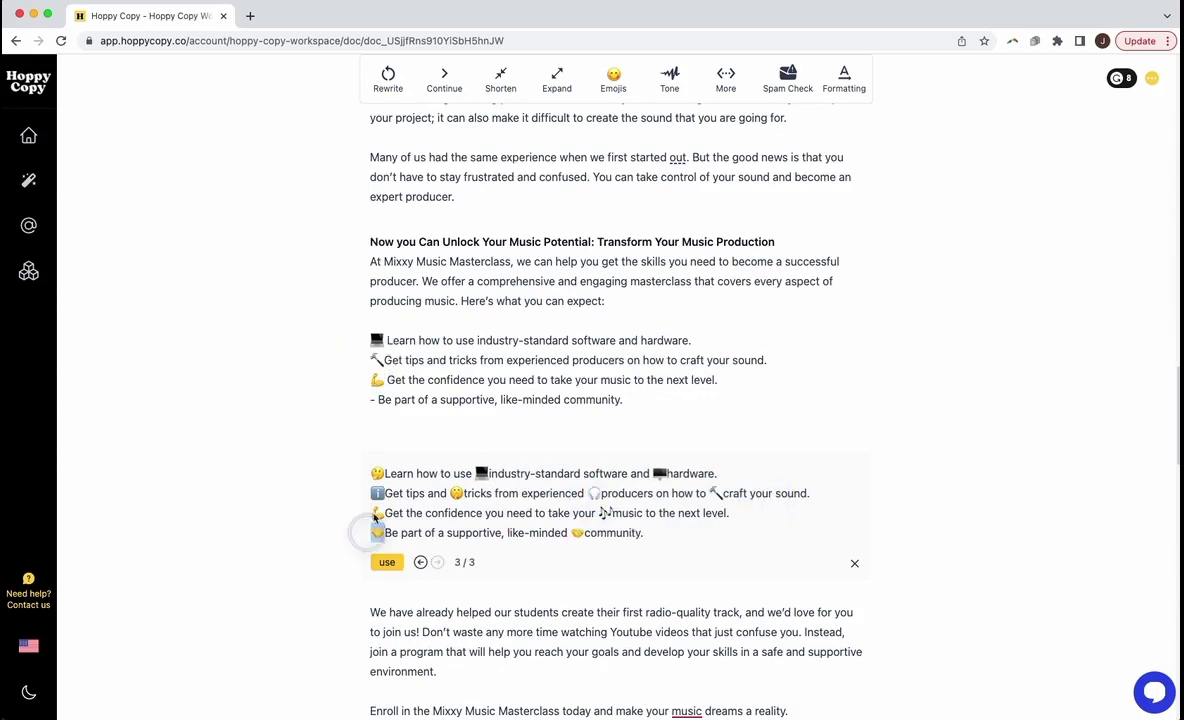
double_click(373, 399)
type("🤝")
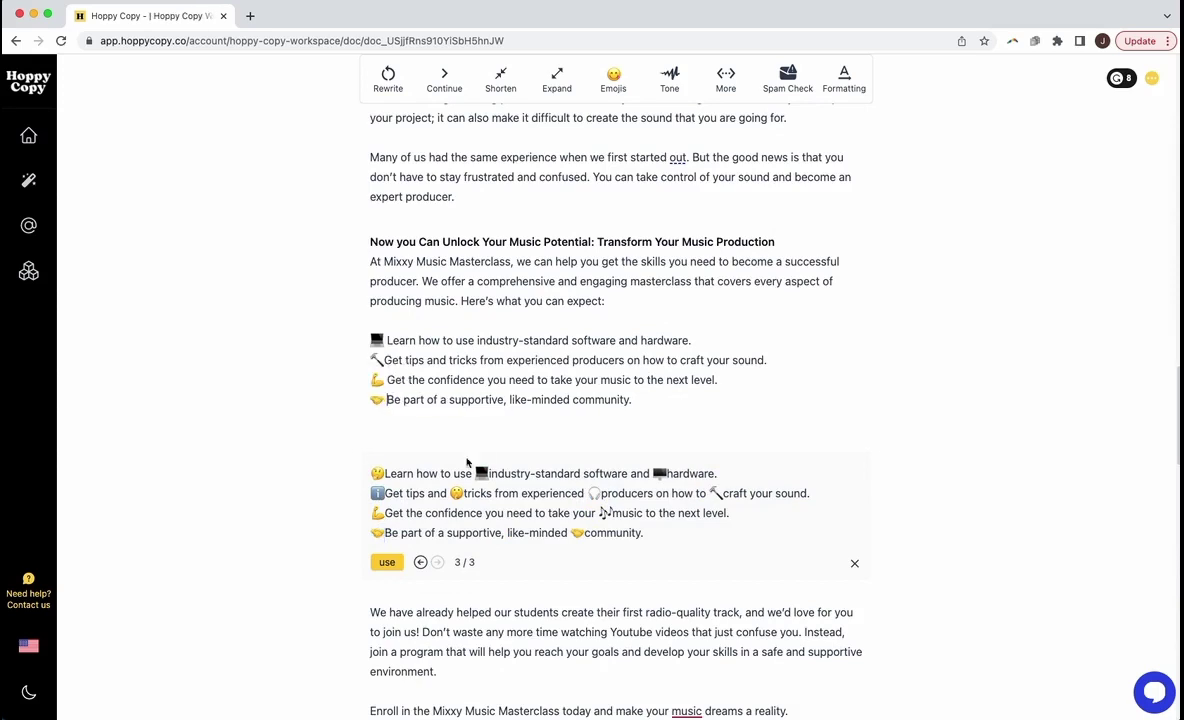
- Dismiss the emoji suggestions and delete the empty line under the list
left_click(854, 563)
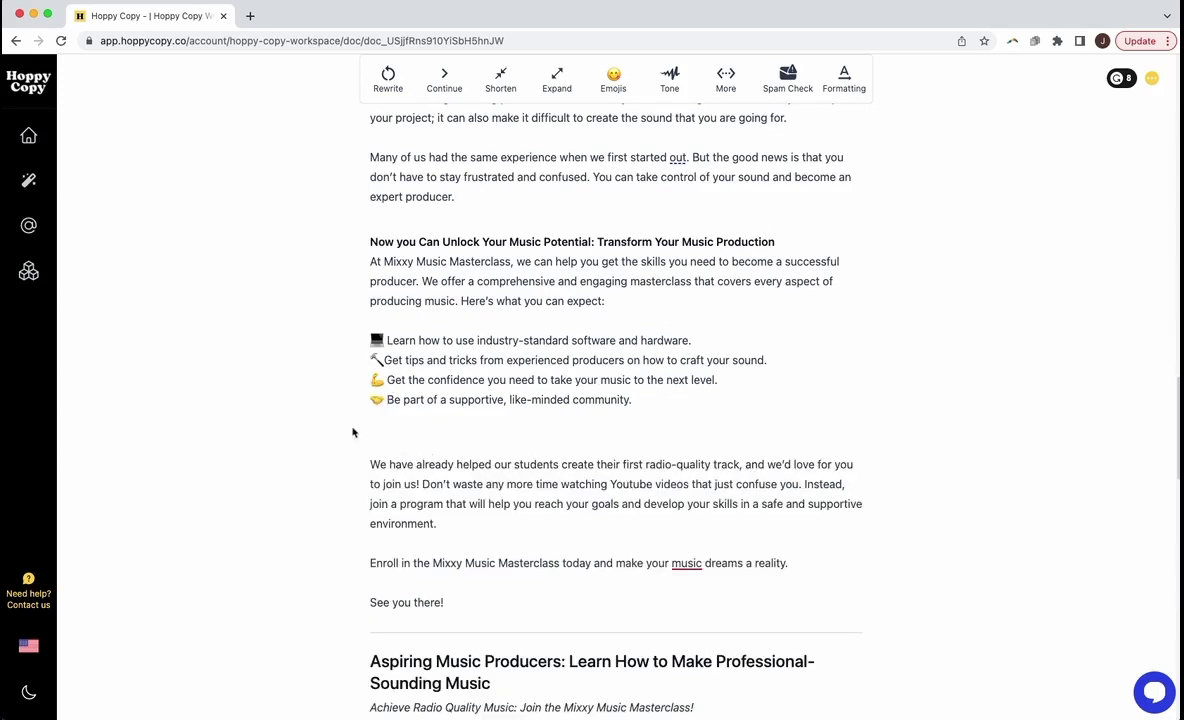
left_click(388, 423)
key("BackSpace")
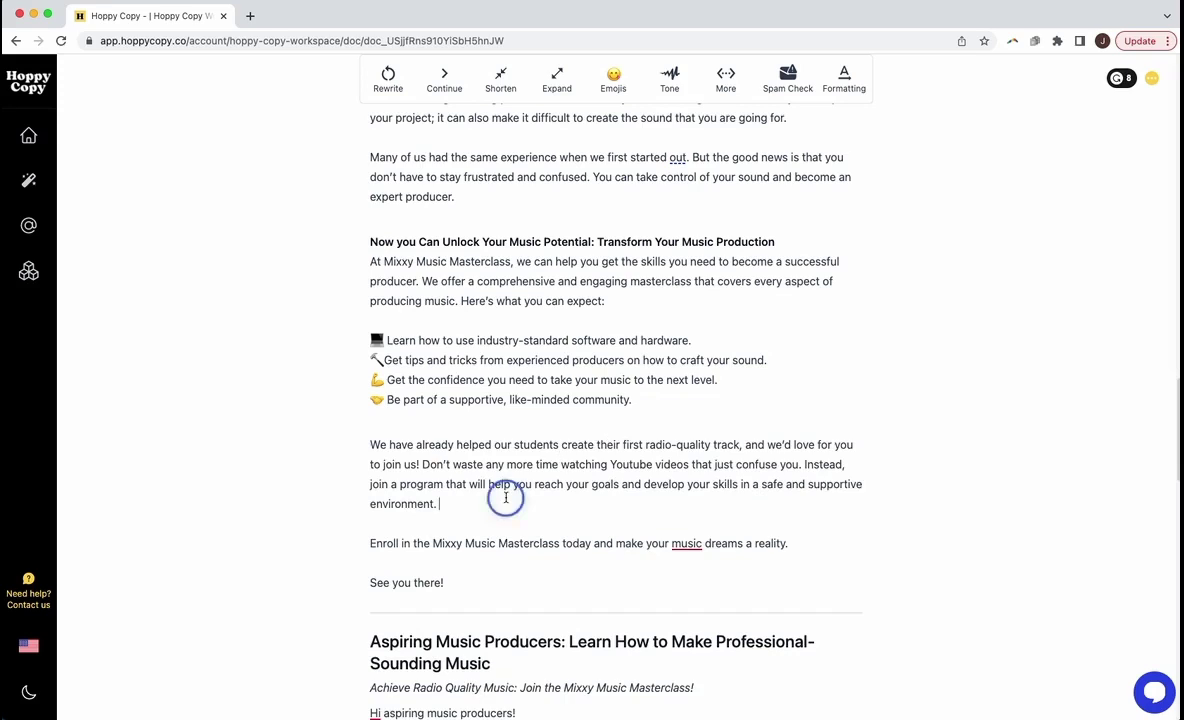
scroll(502, 497, "up", 5)
scroll(512, 500, "up", 2)
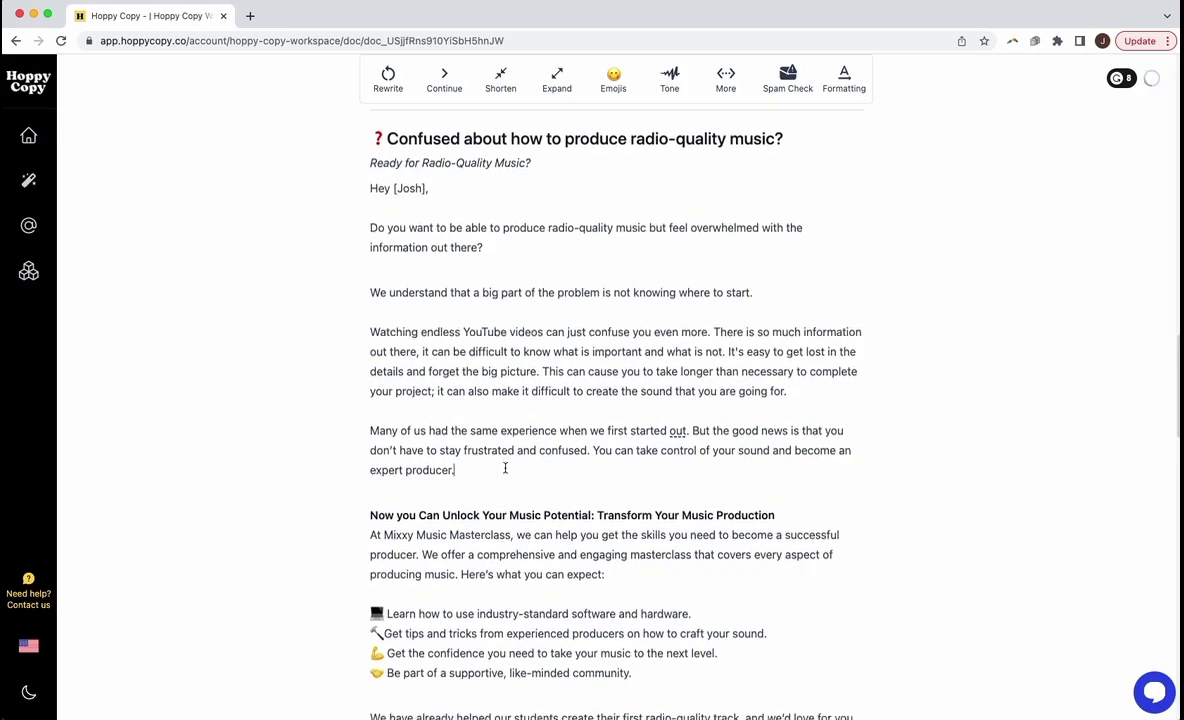
scroll(505, 468, "down", 7)
scroll(541, 444, "up", 7)
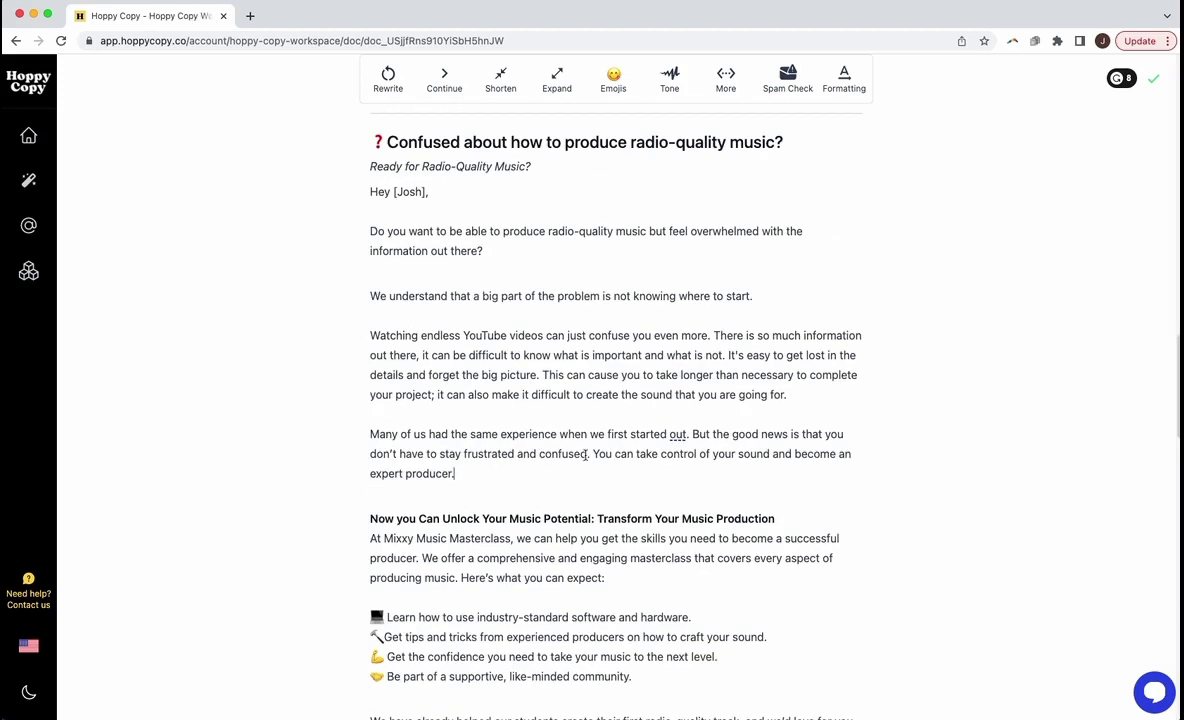
left_click(29, 226)
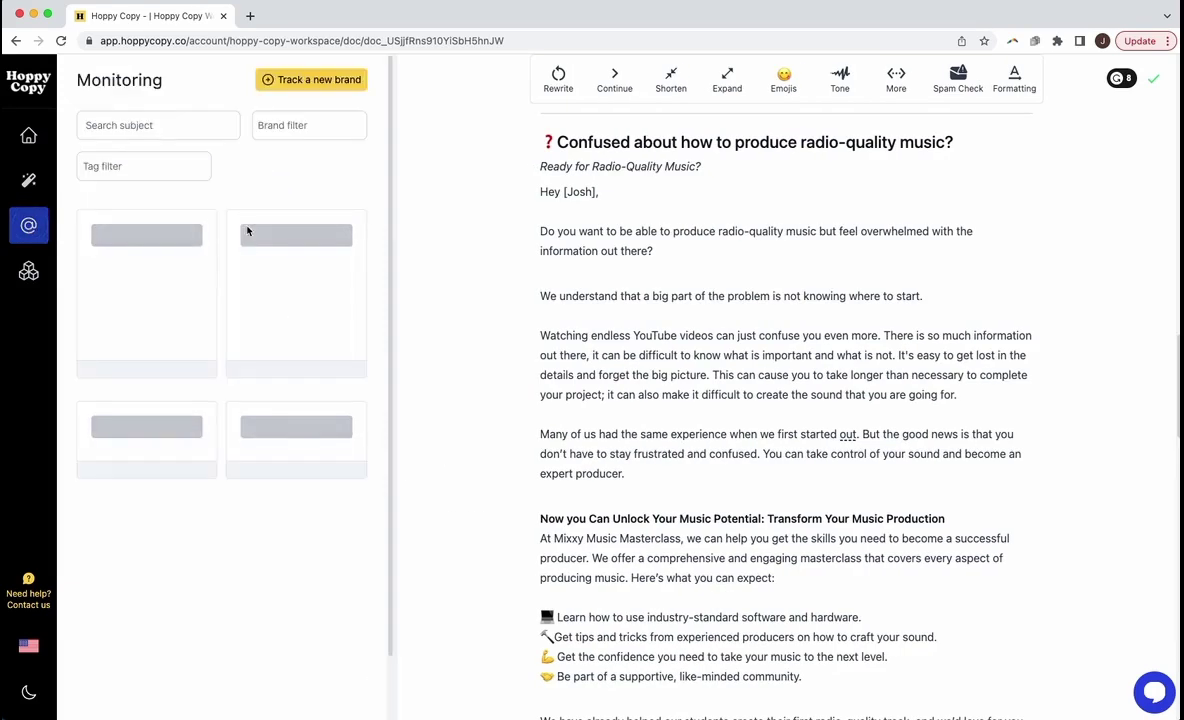
left_click(736, 656)
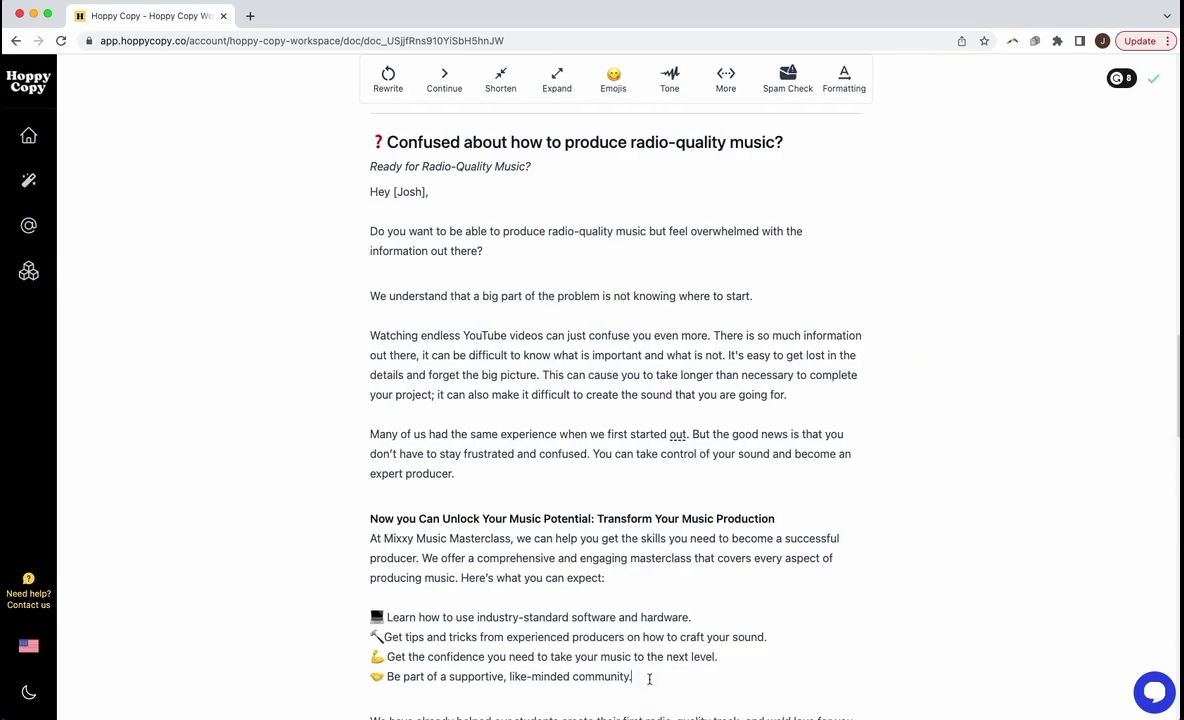
left_click(613, 697)
scroll(624, 676, "down", 3)
scroll(522, 577, "up", 1)
scroll(545, 580, "up", 3)
scroll(580, 630, "down", 3)
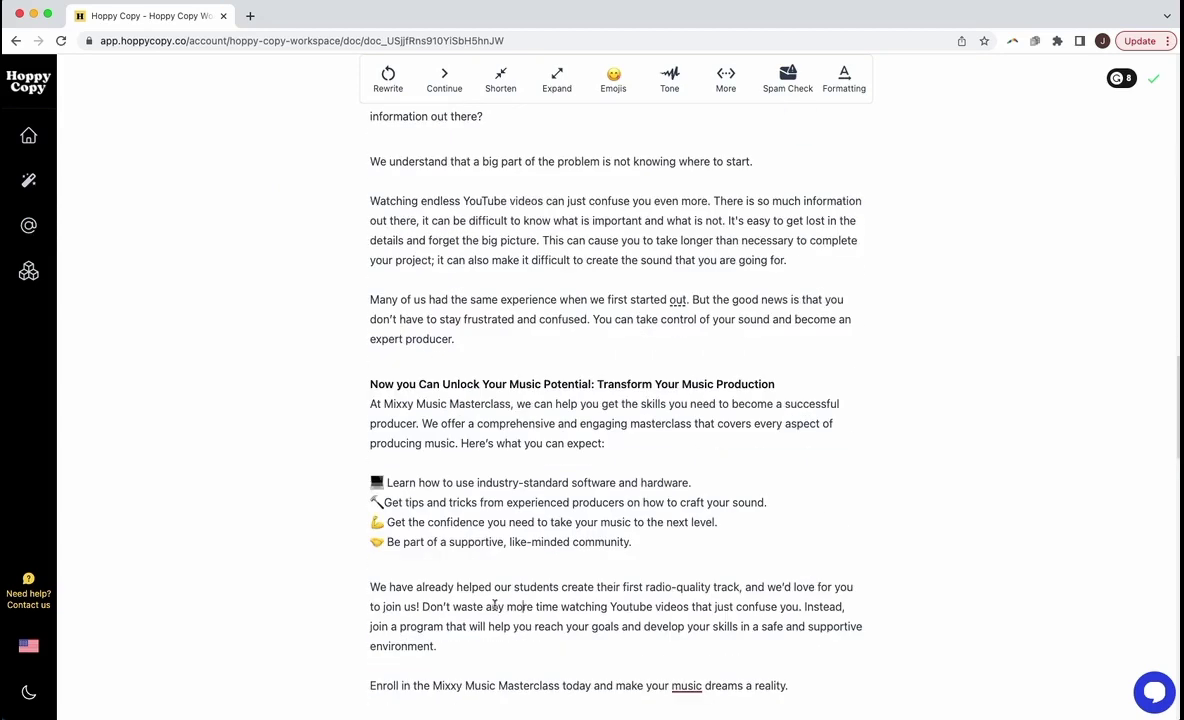